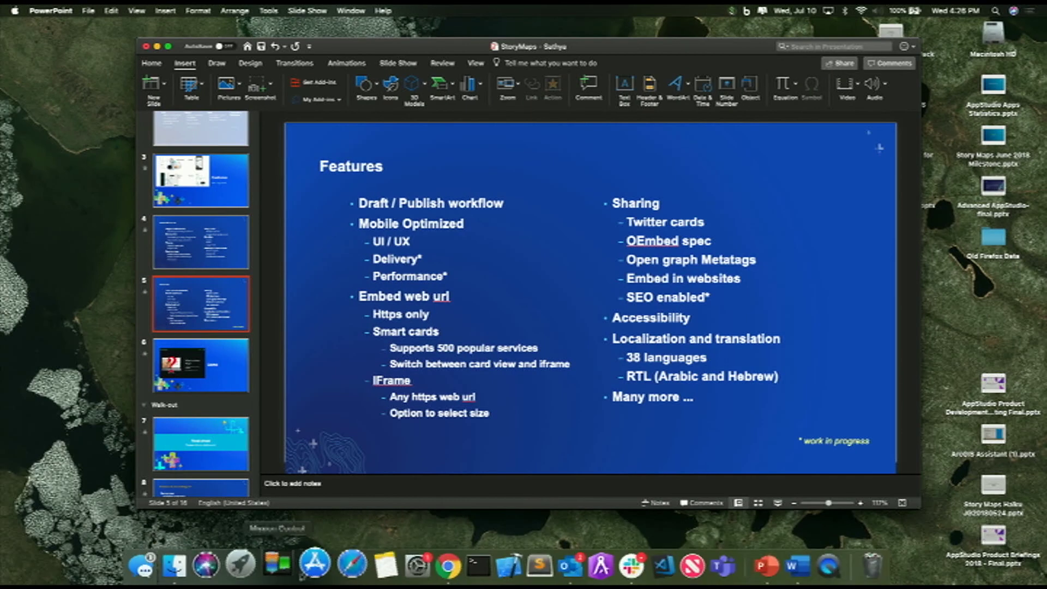
# Switch to Safari and go to storymaps.arcgis.com.
pyautogui.click(341, 565)
pyautogui.write('storymaps.arcgis.com')
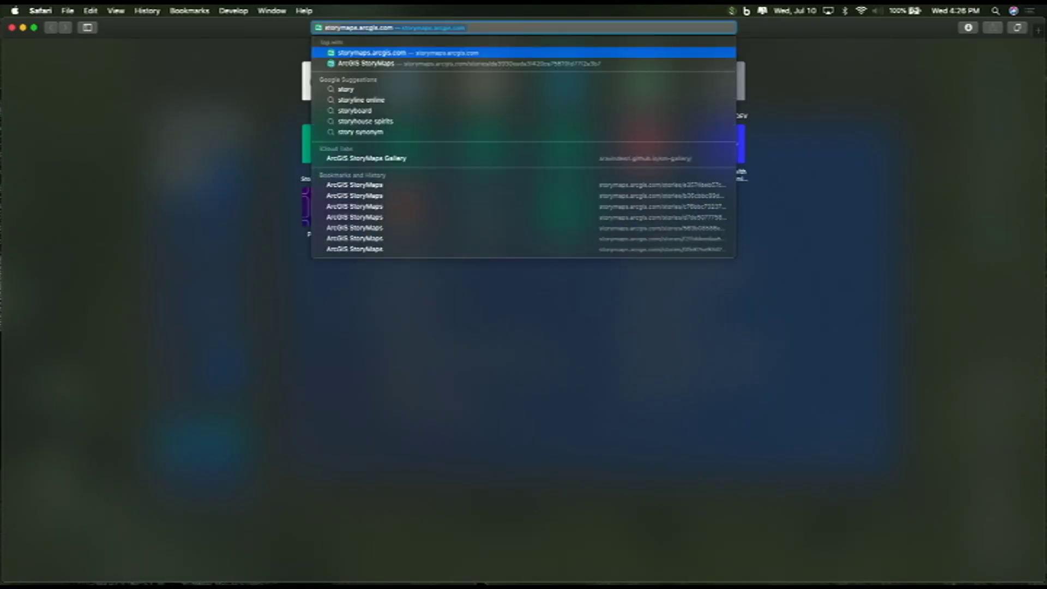
pyautogui.press('Return')
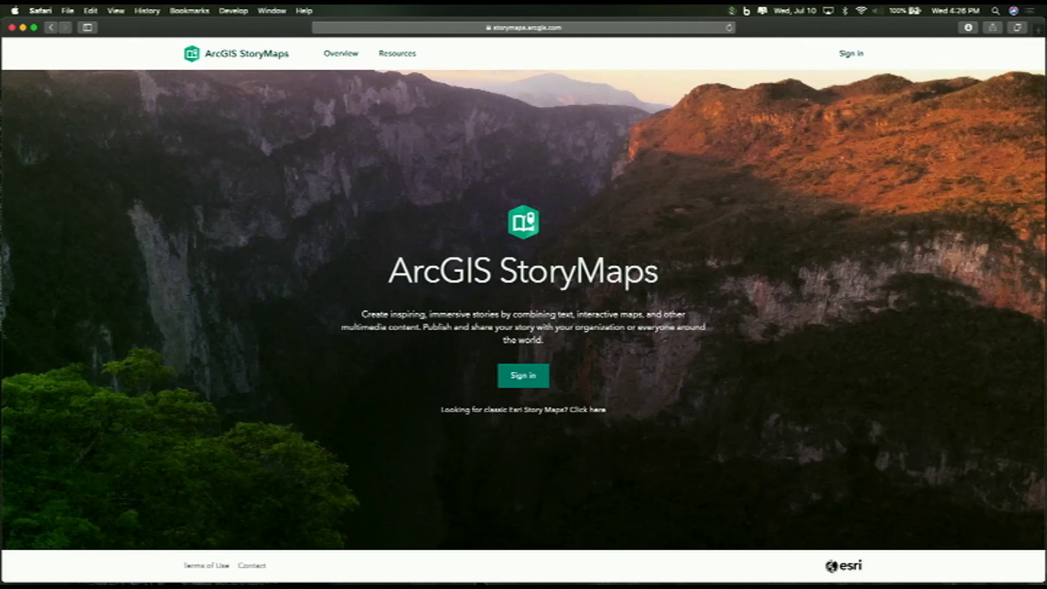
# View the ArcGIS StoryMaps Overview page and open the Explore Stories page.
pyautogui.click(347, 55)
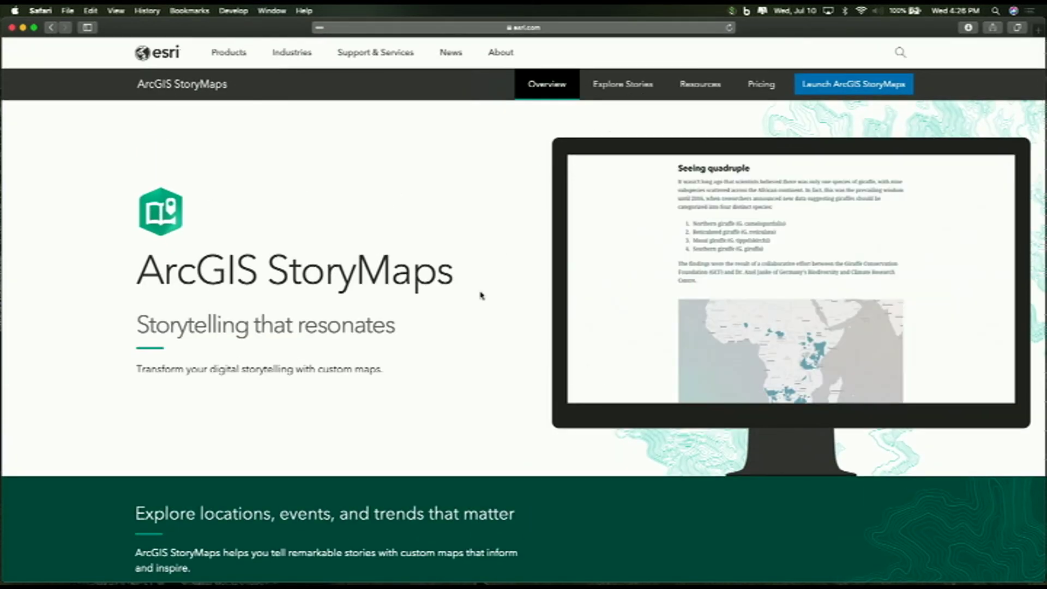
pyautogui.scroll(-10, 481, 295)
pyautogui.scroll(10, 480, 294)
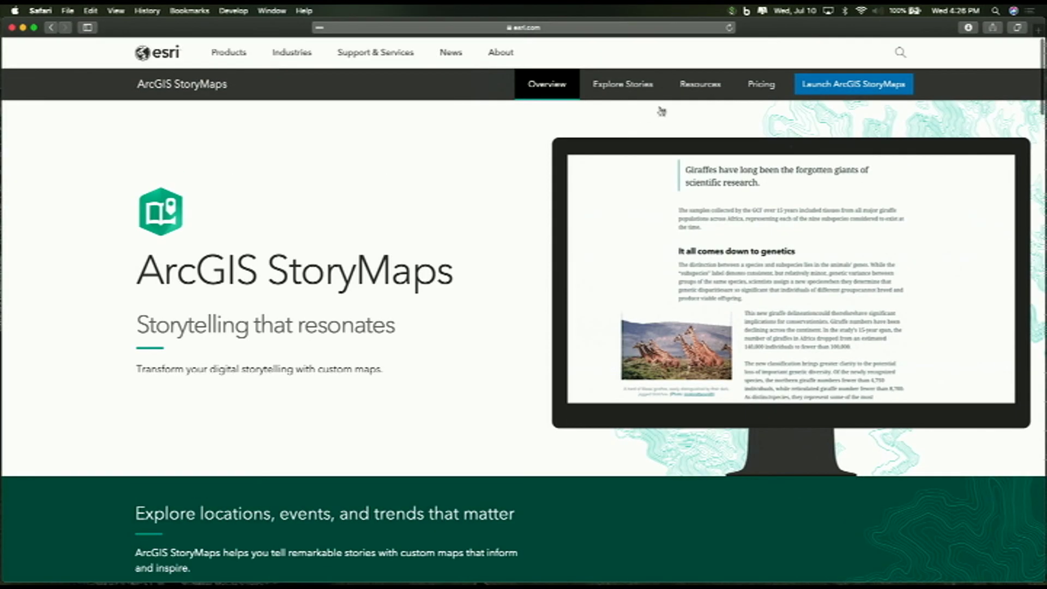
pyautogui.click(637, 86)
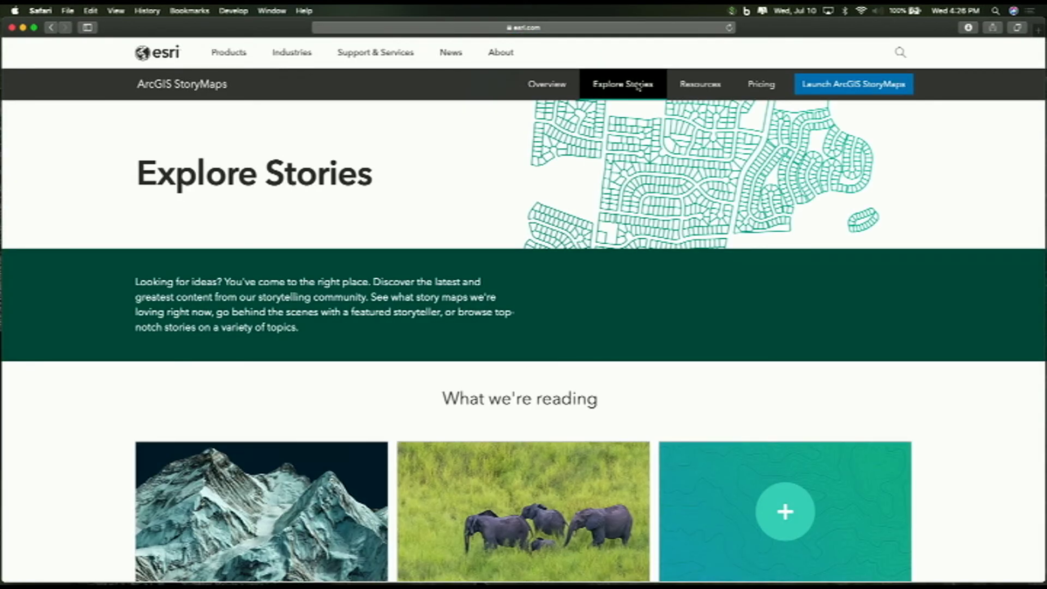
# Launch ArcGIS StoryMaps from the Explore Stories page, open its sign-in form and dismiss the saved-account suggestions.
pyautogui.hotkey('ctrl', 'Up')
pyautogui.click(527, 228)
pyautogui.click(848, 94)
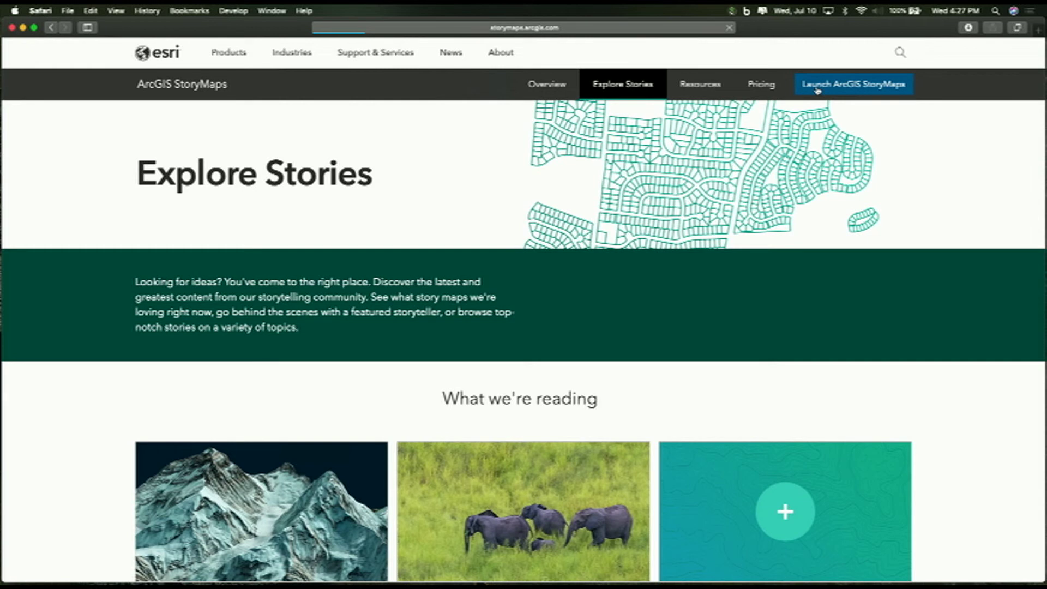
pyautogui.click(678, 29)
pyautogui.click(854, 82)
pyautogui.click(629, 28)
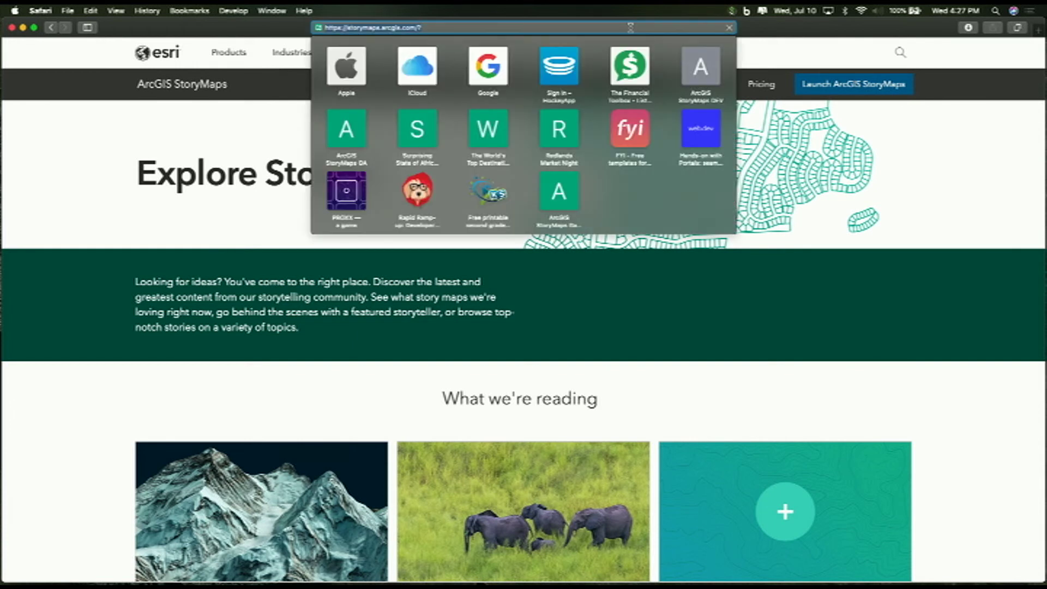
pyautogui.press('Return')
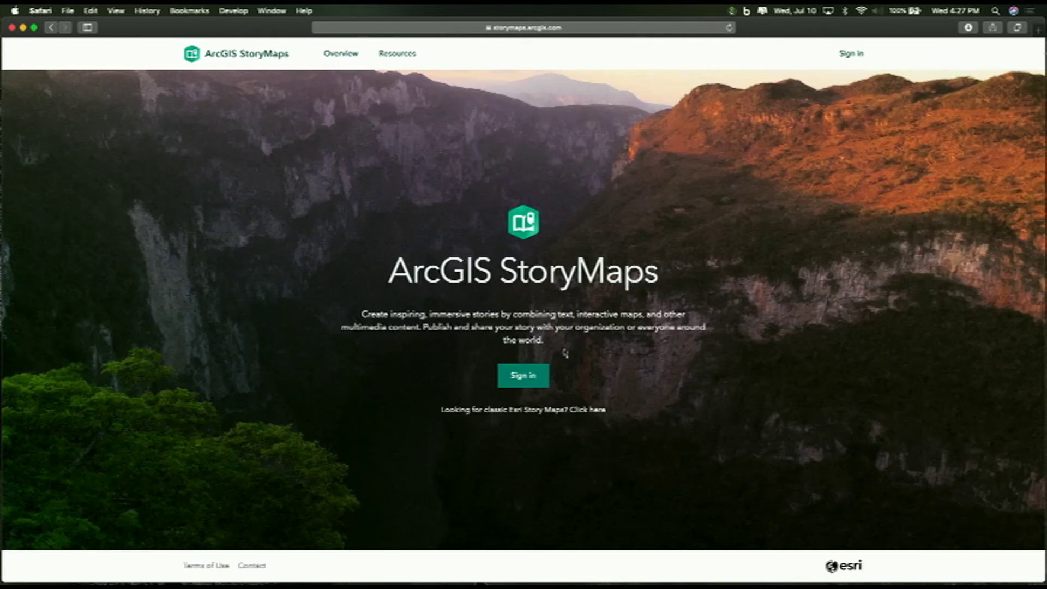
pyautogui.click(540, 386)
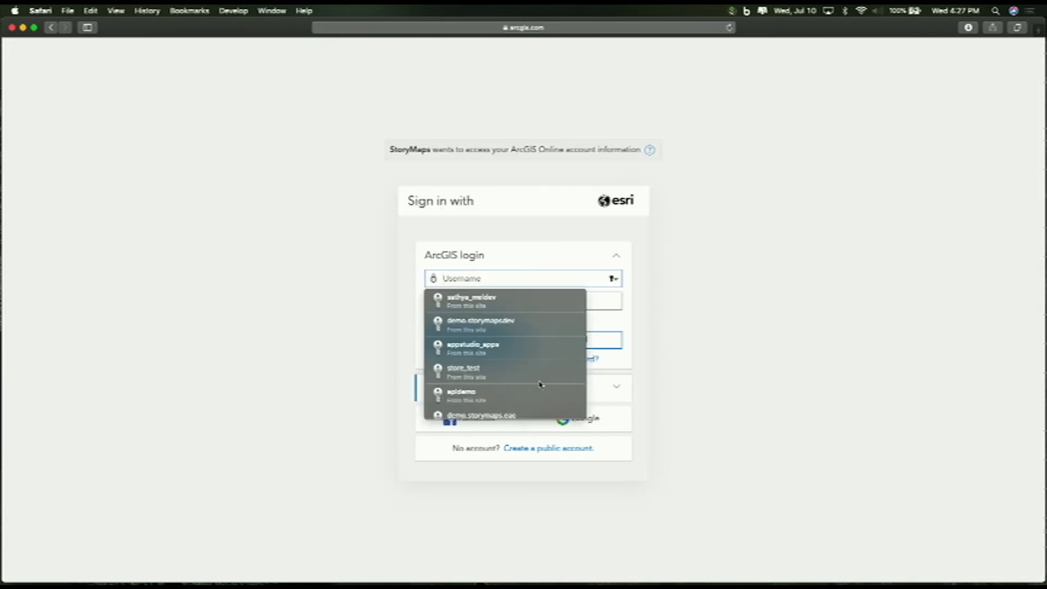
pyautogui.click(742, 374)
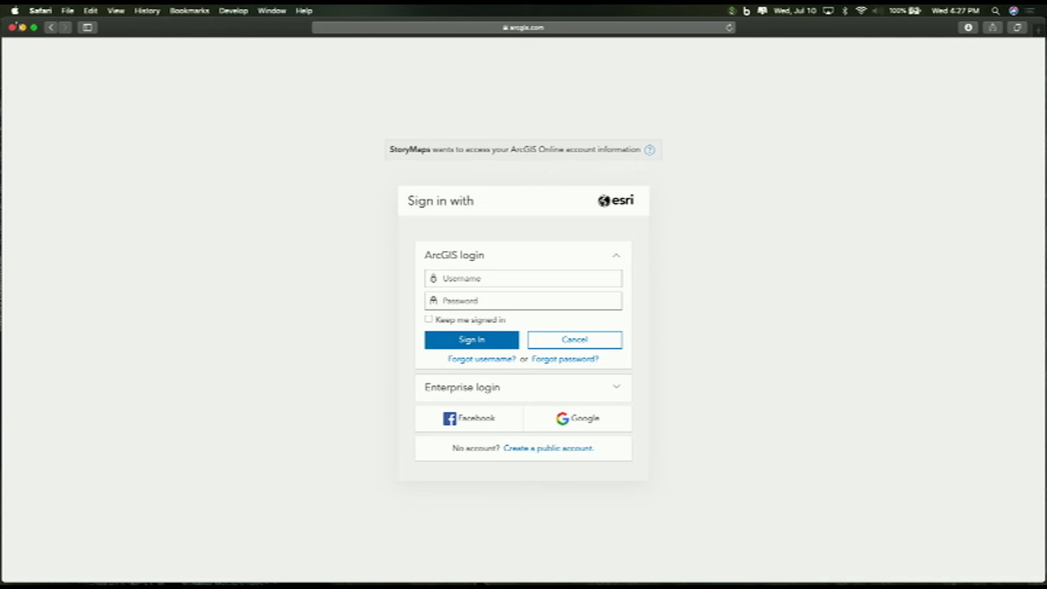
# Close the Safari window and switch to the signed-in My Stories page in Chrome.
pyautogui.click(12, 28)
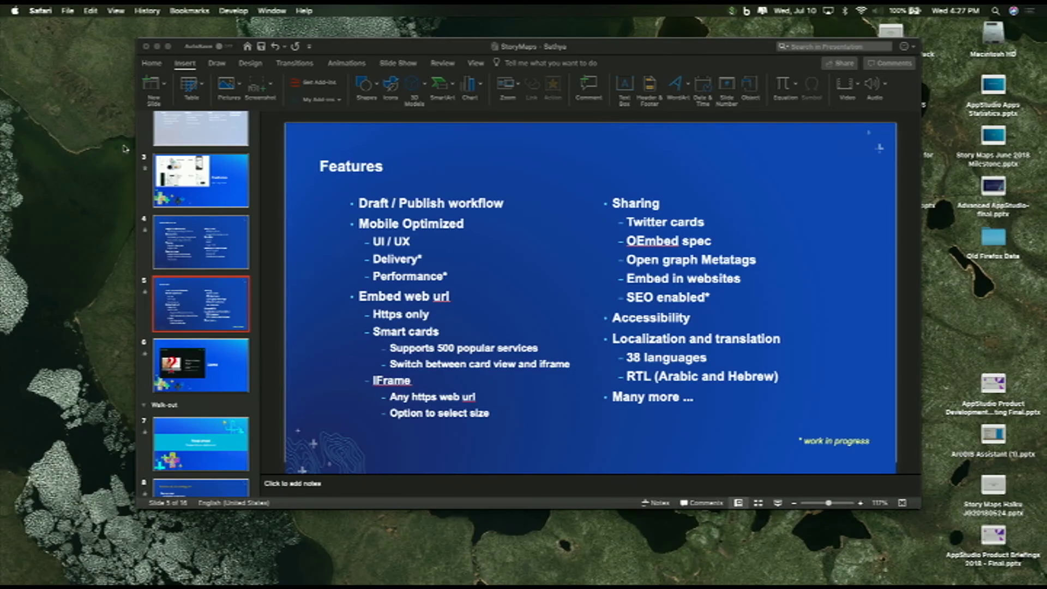
pyautogui.hotkey('ctrl', 'Right')
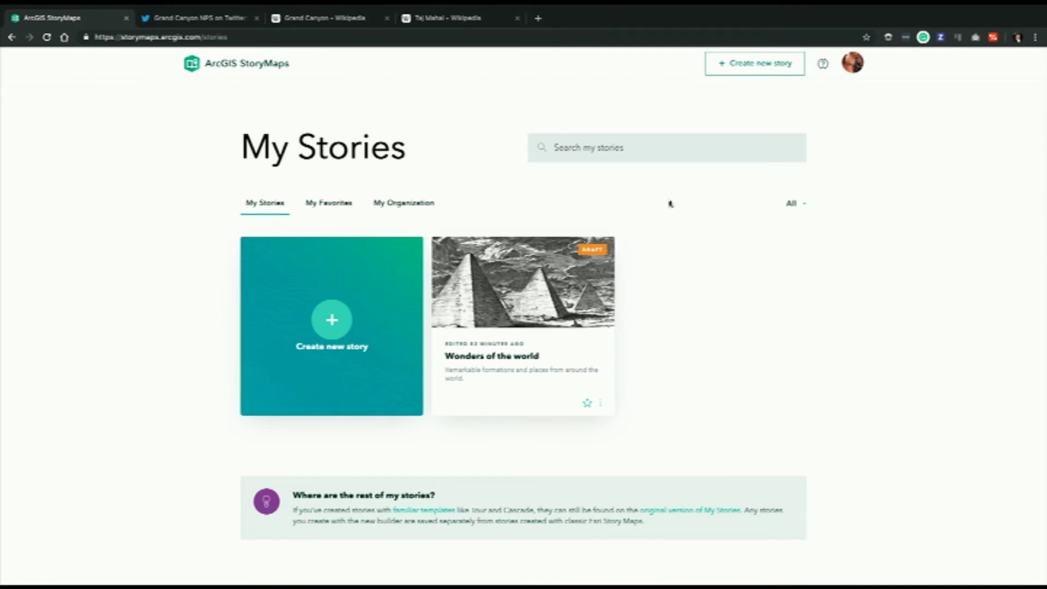
# Browse the stories published in the organization and return to the personal story list.
pyautogui.click(407, 212)
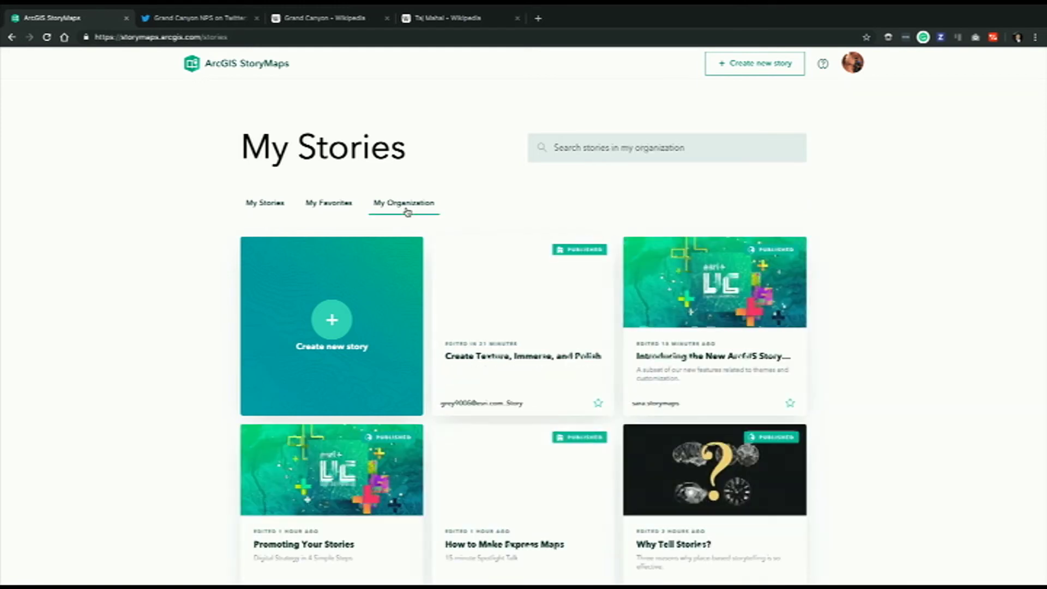
pyautogui.scroll(-5, 816, 273)
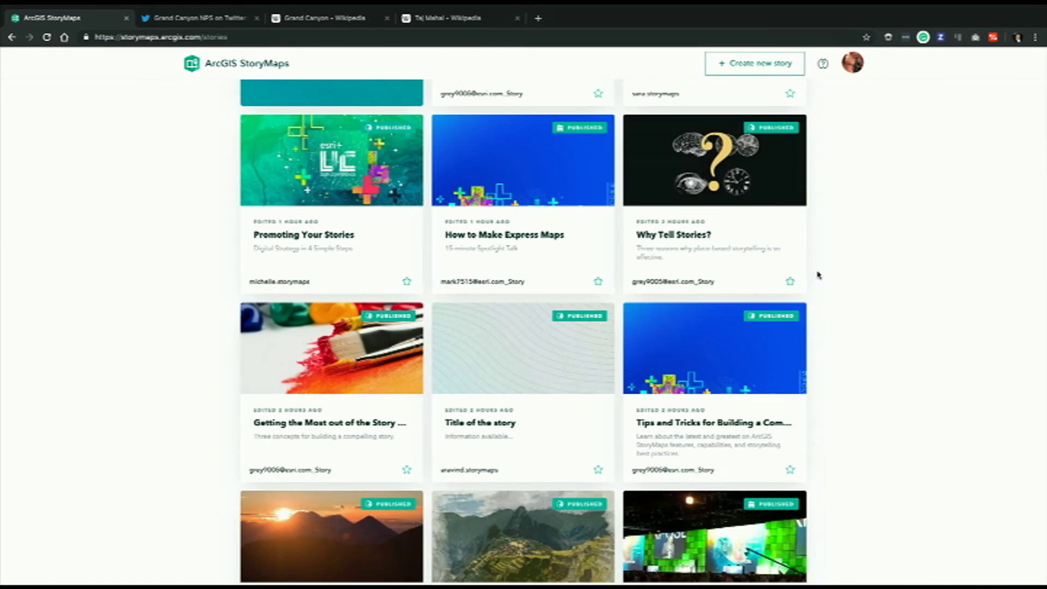
pyautogui.scroll(-3, 816, 275)
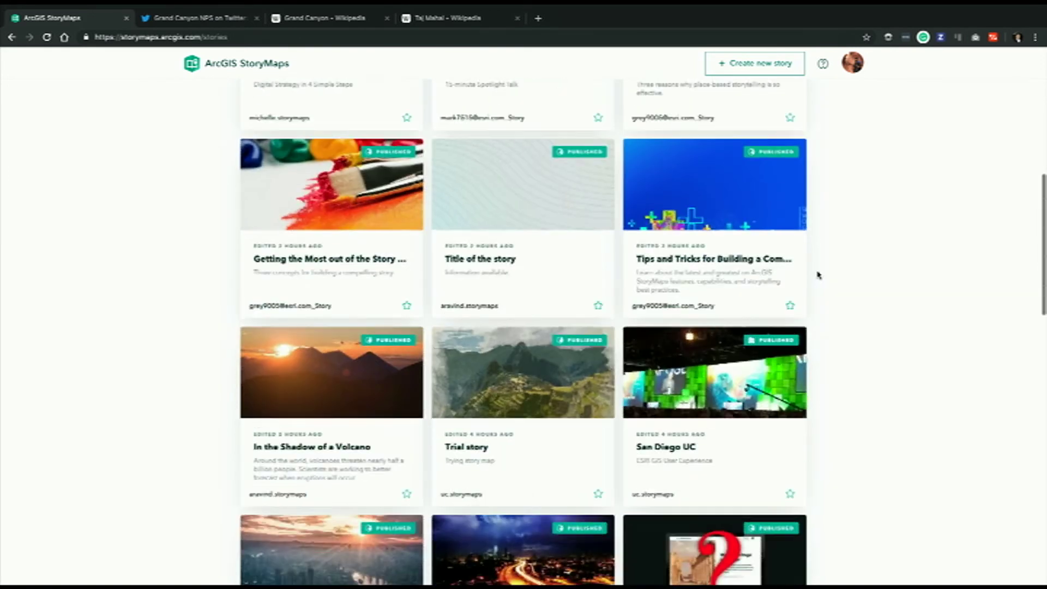
pyautogui.scroll(9, 818, 273)
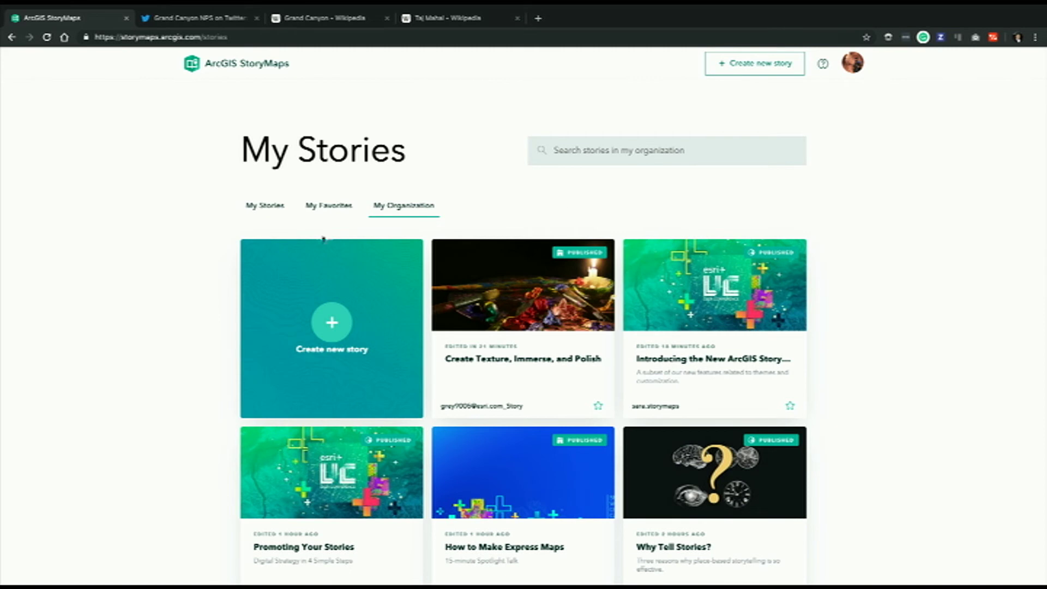
pyautogui.click(273, 212)
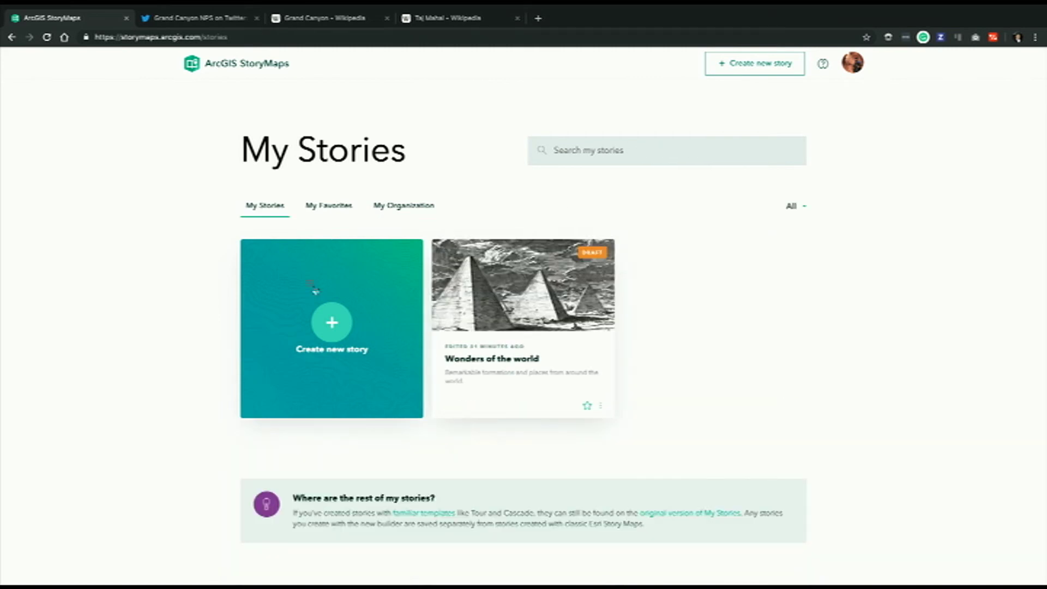
# Open the "Wonders of the world" draft and add the image 01_Wonders_Cover.png to its cover.
pyautogui.click(570, 339)
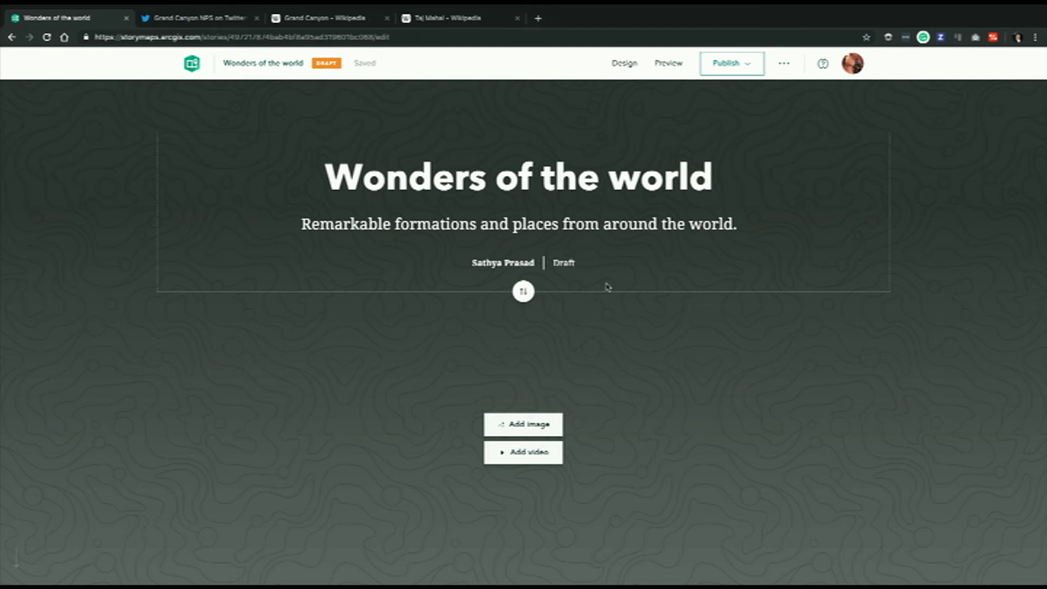
pyautogui.click(545, 424)
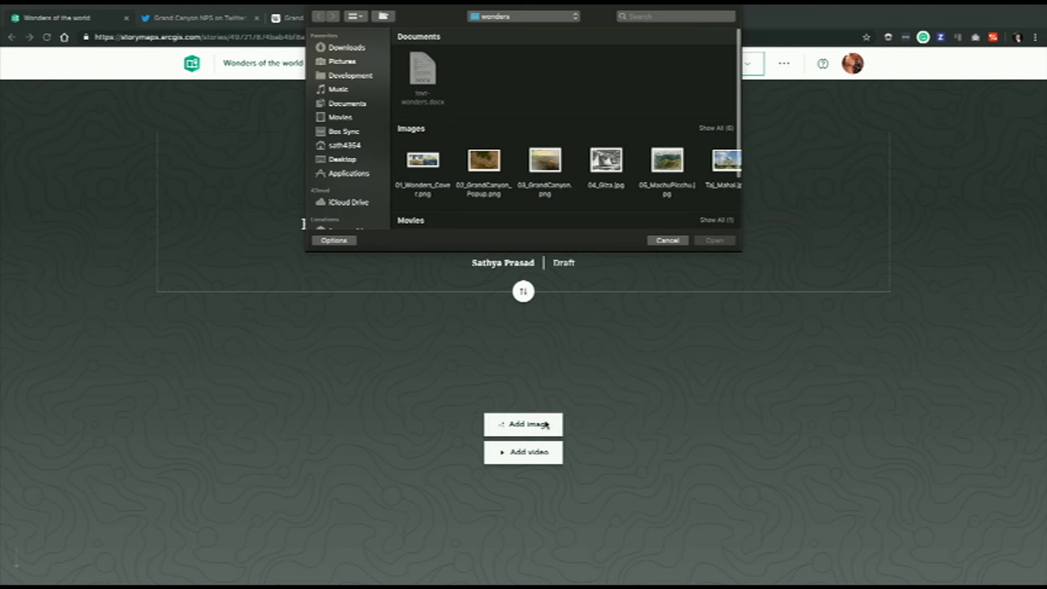
pyautogui.doubleClick(421, 165)
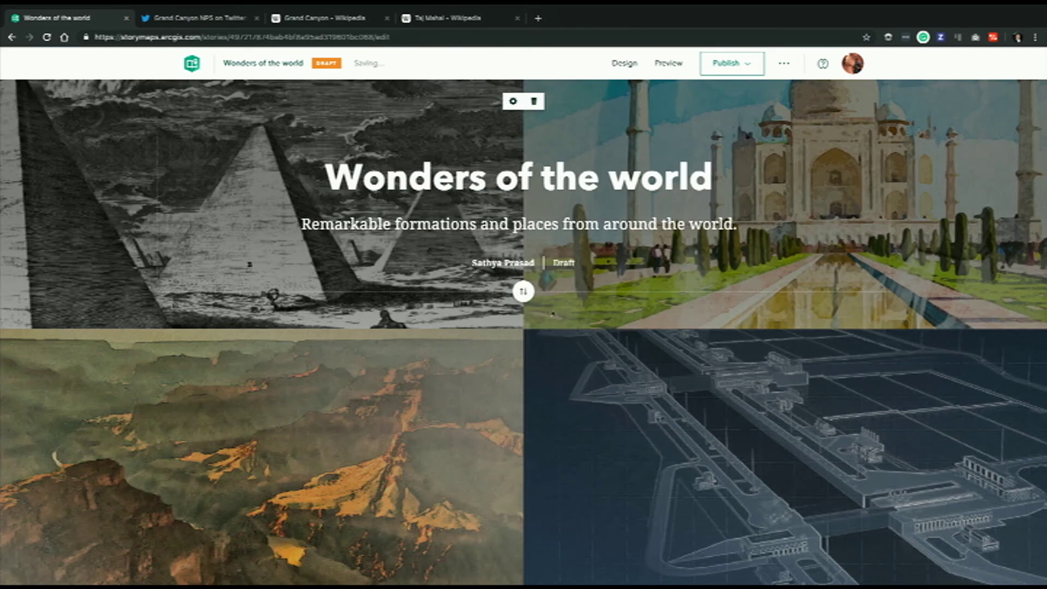
# Try the lower placement for the cover's title panel and return it to the upper placement.
pyautogui.click(523, 291)
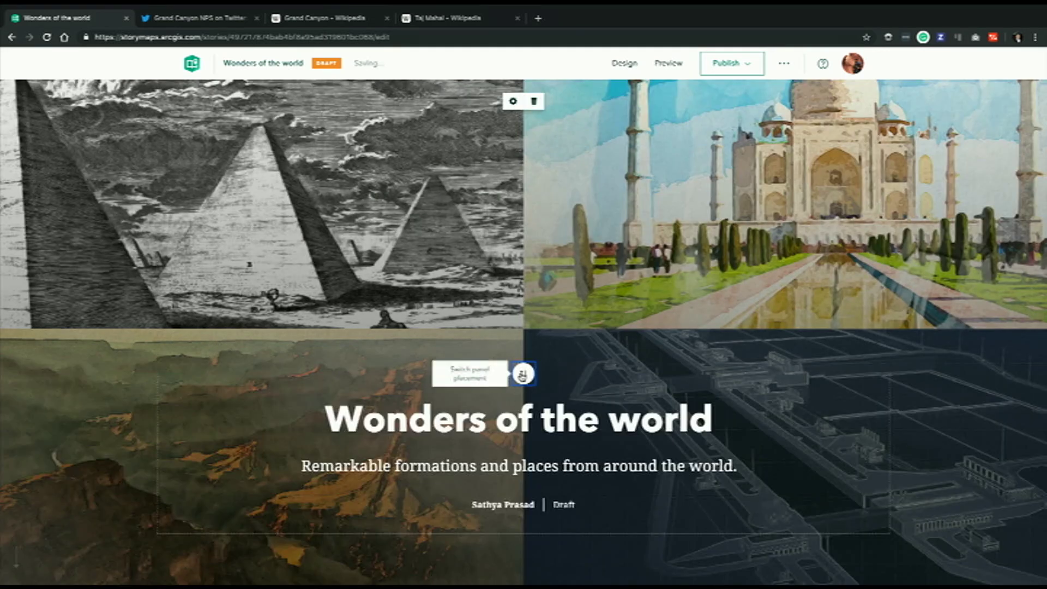
pyautogui.click(523, 374)
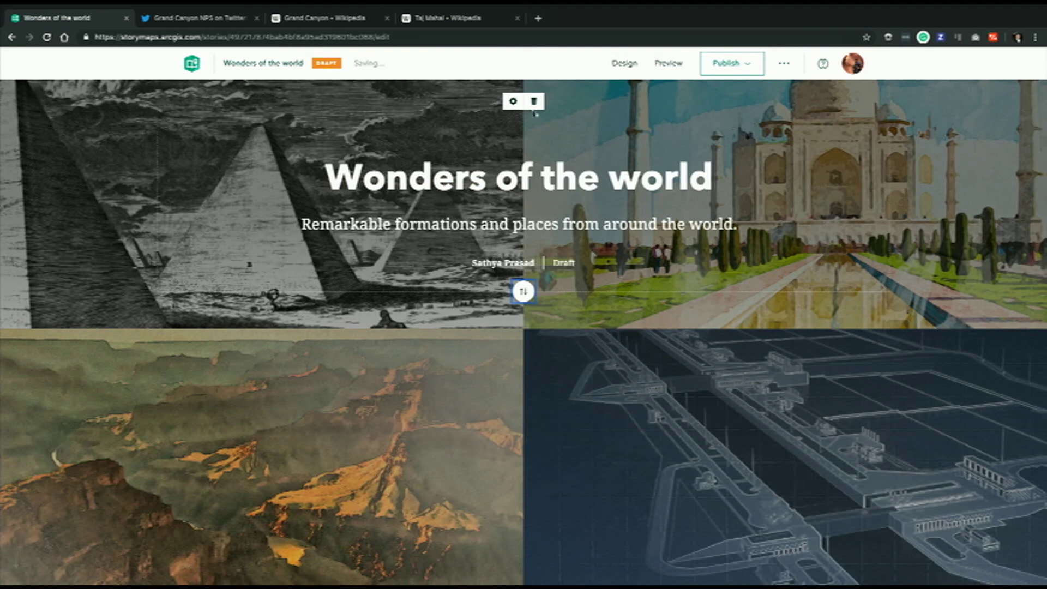
# Set the cover image's focal point on the Taj Mahal quadrant and save the image properties.
pyautogui.click(513, 102)
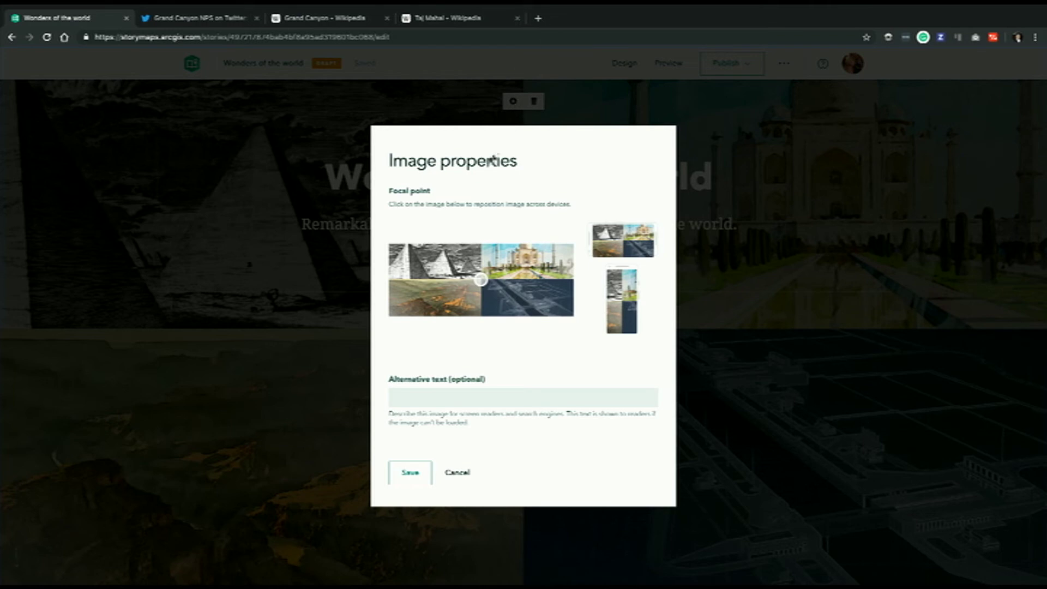
pyautogui.click(523, 261)
pyautogui.click(534, 261)
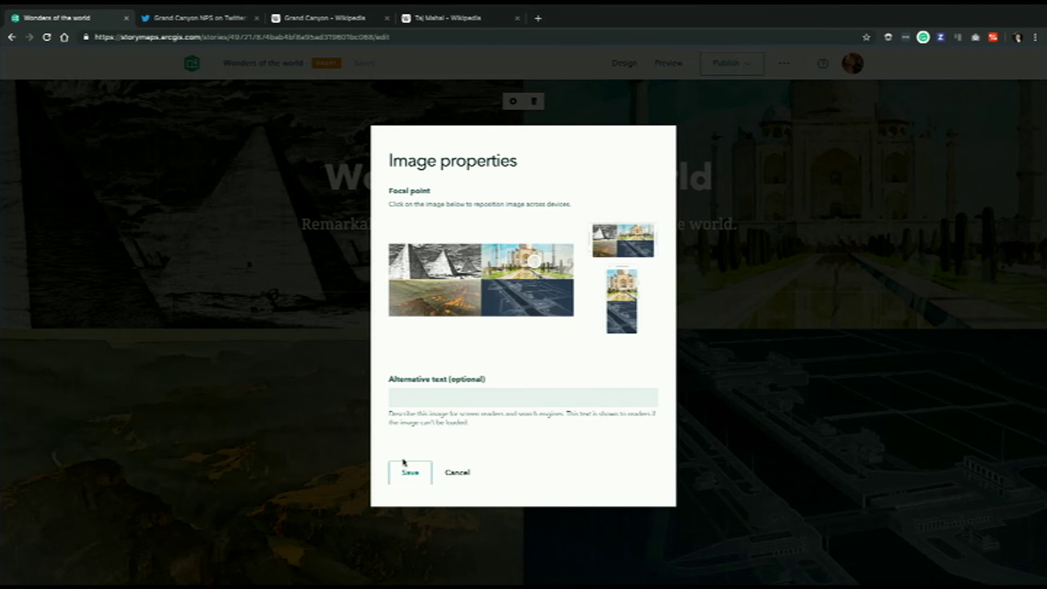
pyautogui.click(420, 478)
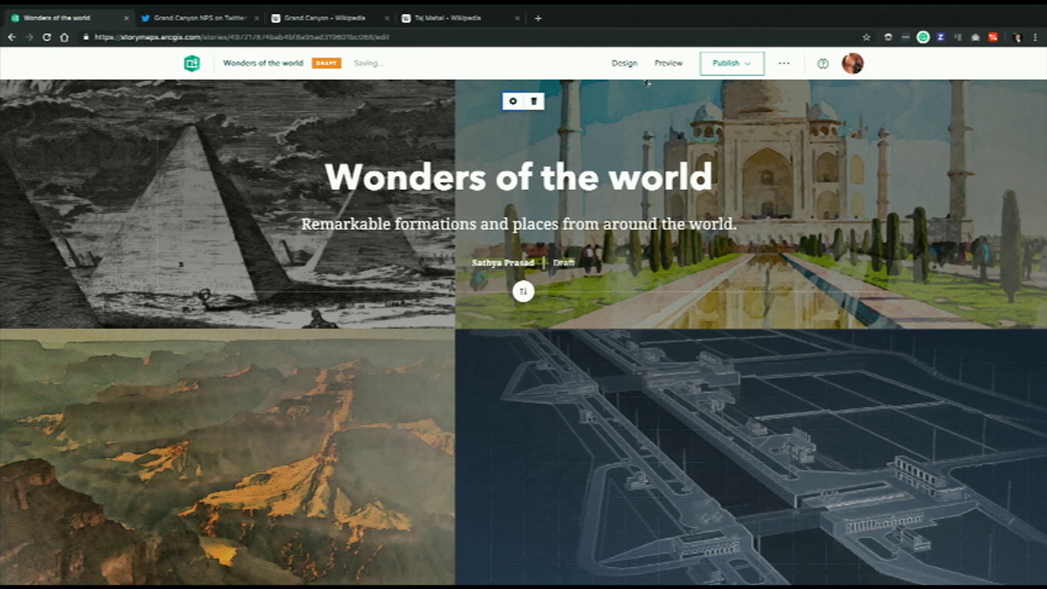
# Try the Minimal cover layout and the side-by-side cover layout in the story's design settings.
pyautogui.click(626, 64)
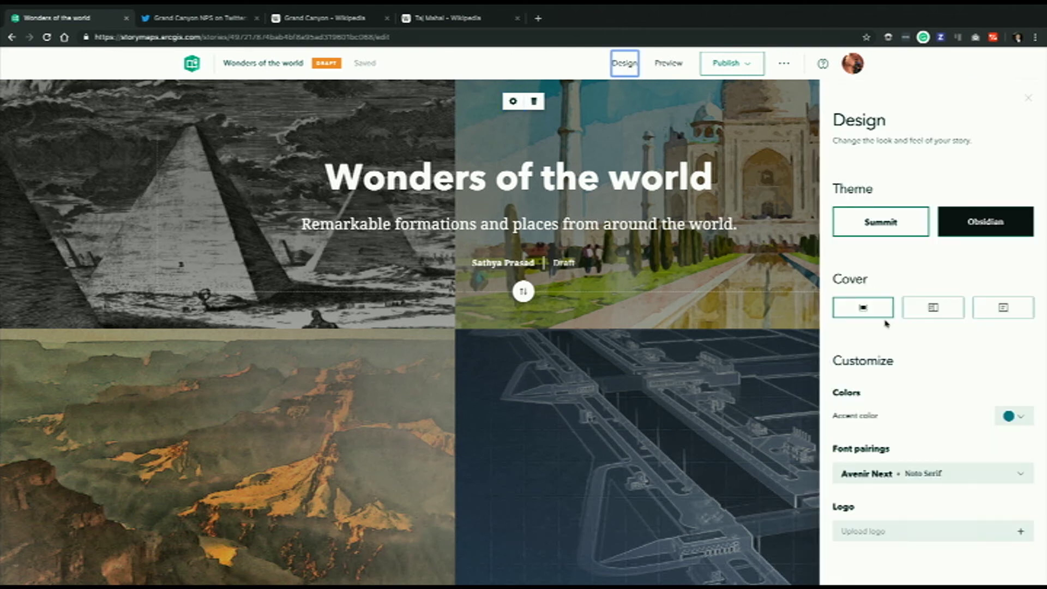
pyautogui.click(1000, 315)
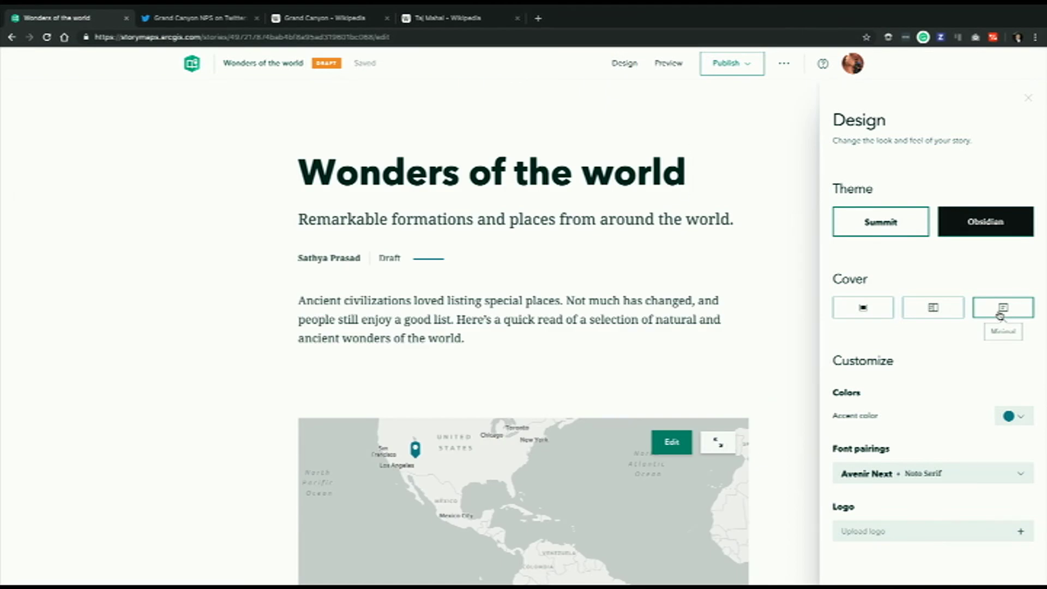
pyautogui.click(933, 313)
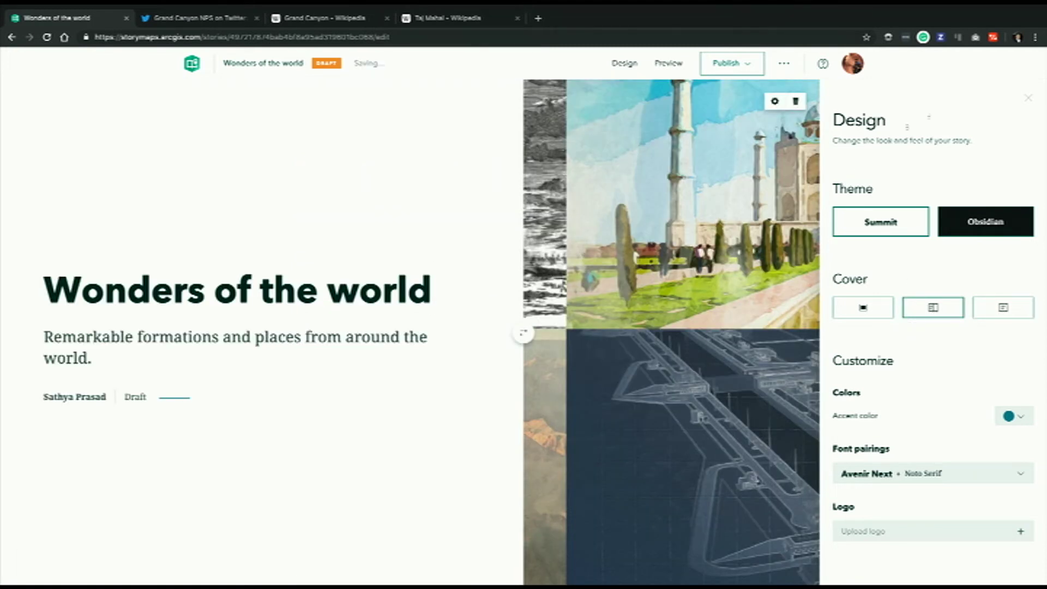
pyautogui.click(1027, 98)
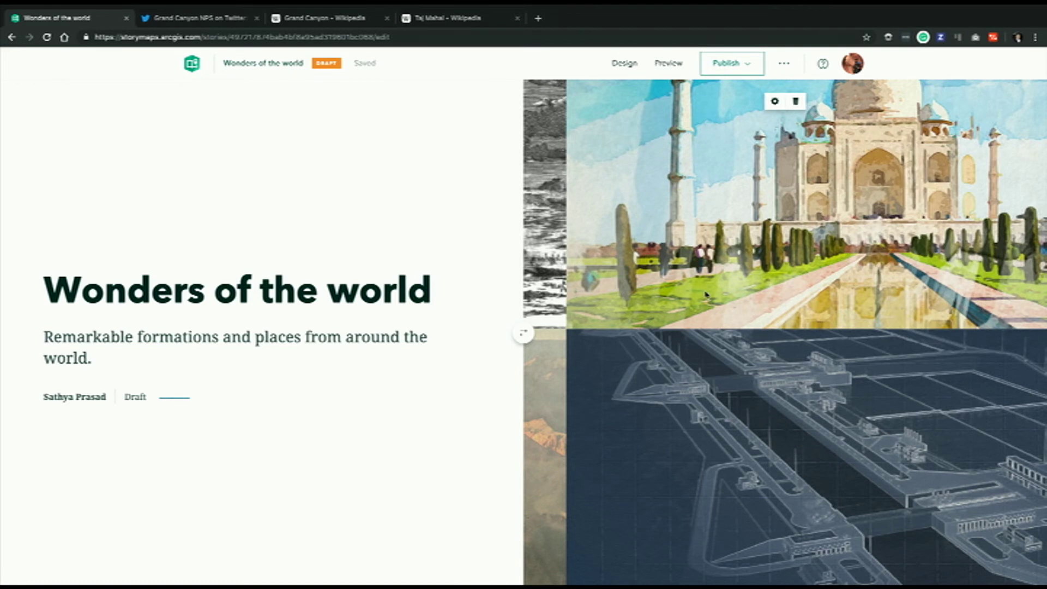
# Swap the cover's panel placement and apply the full-width image cover layout in the design settings.
pyautogui.click(523, 332)
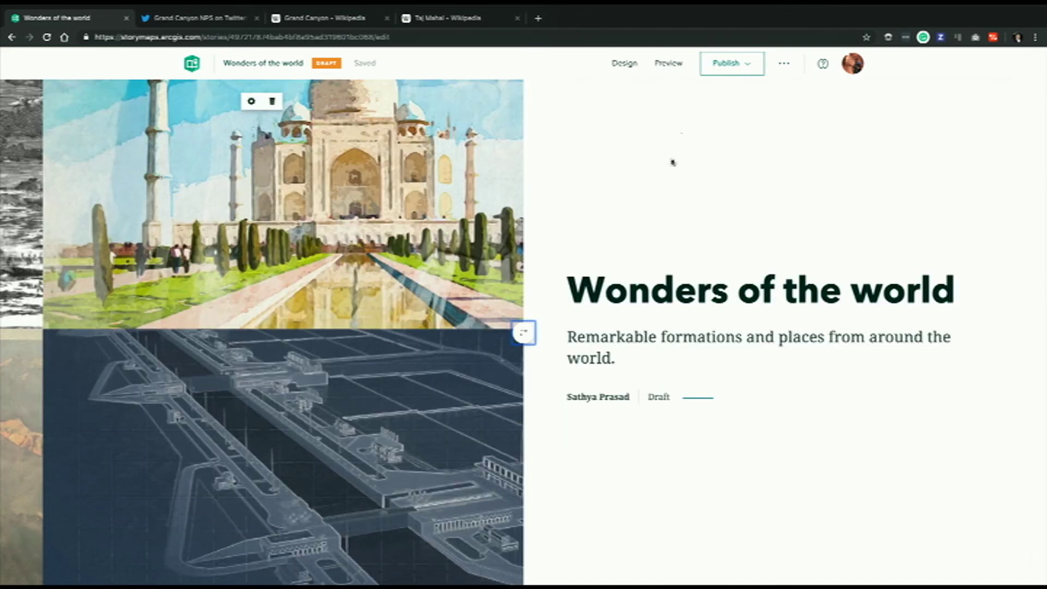
pyautogui.click(624, 64)
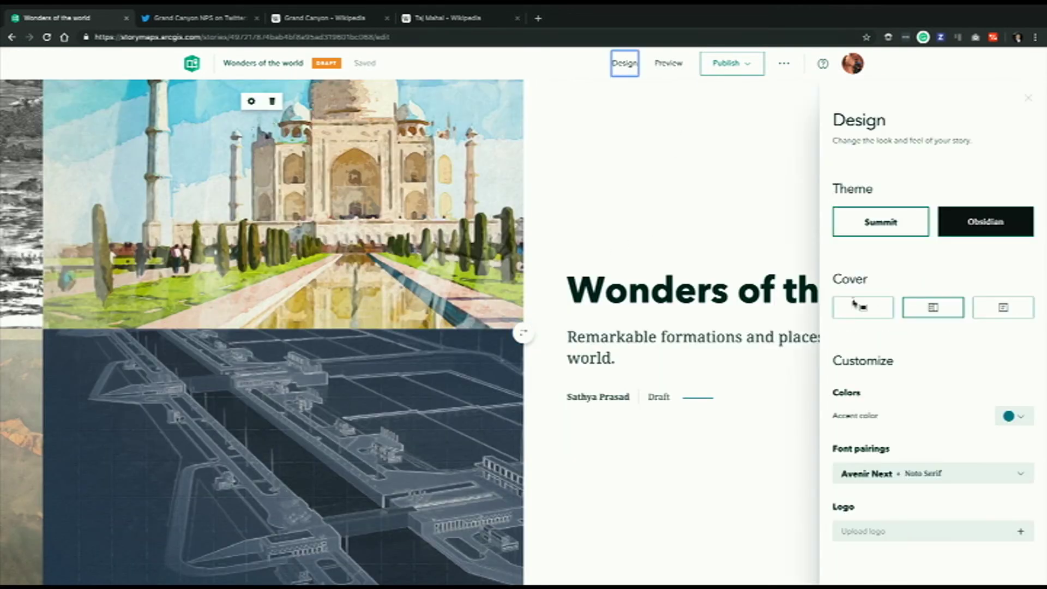
pyautogui.click(857, 308)
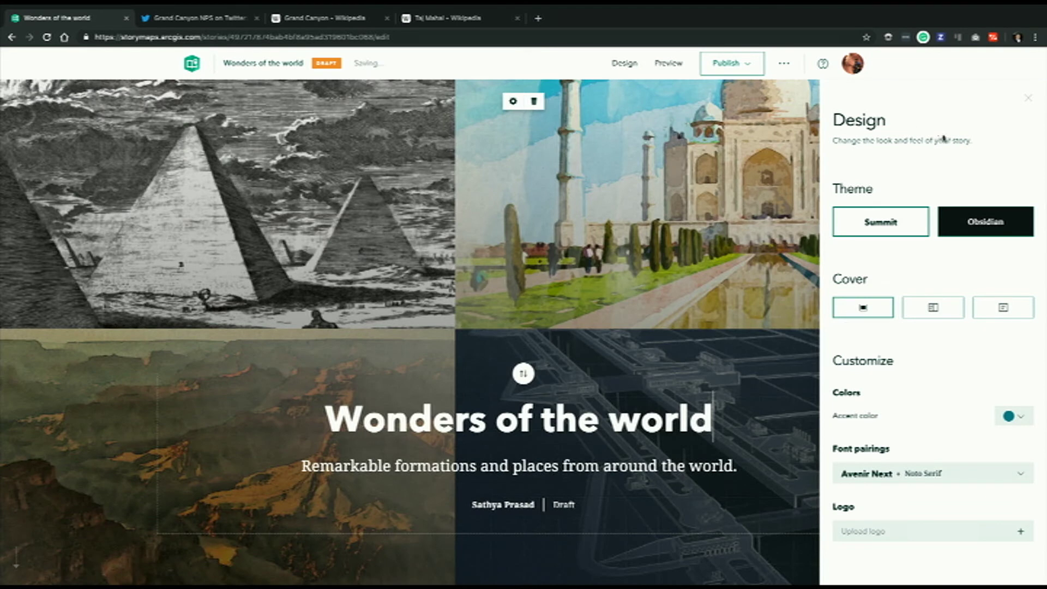
pyautogui.click(1028, 99)
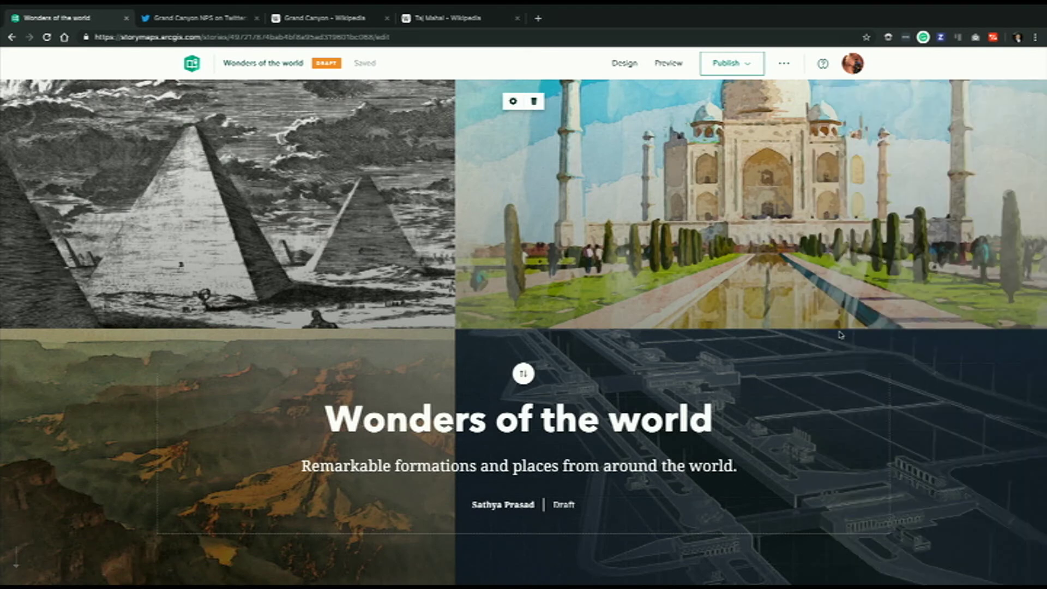
# Add the paragraph "This is text" below the introduction and open the list of content blocks on a new line.
pyautogui.scroll(-7, 840, 335)
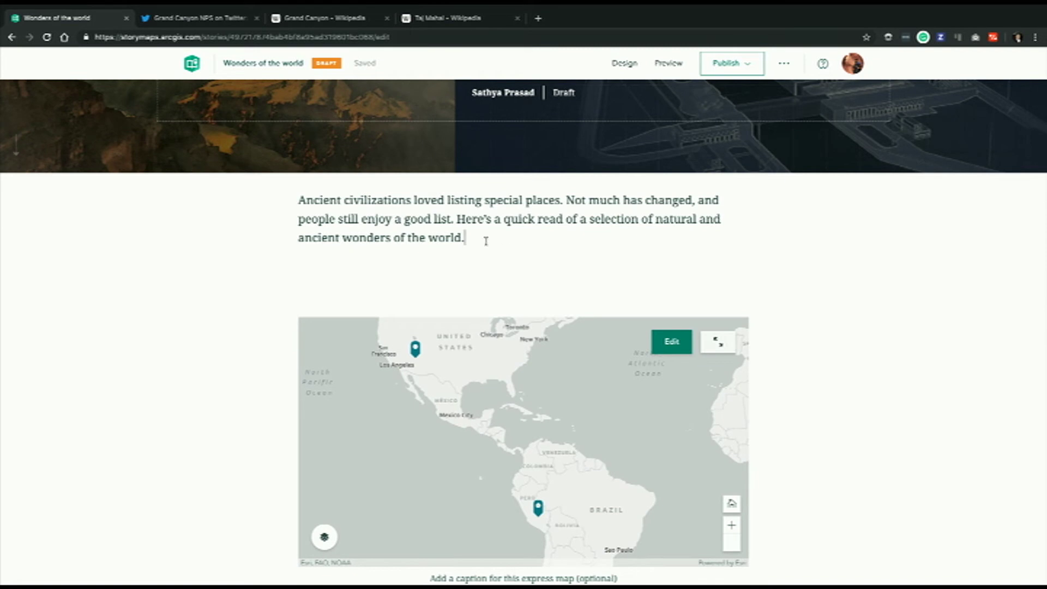
pyautogui.press('Return')
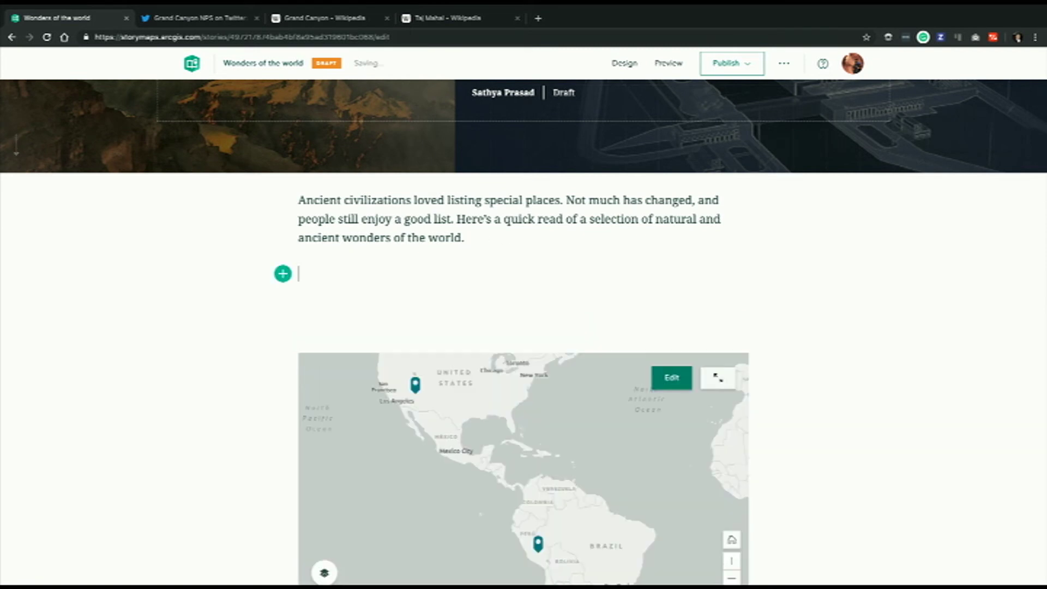
pyautogui.write('This is text')
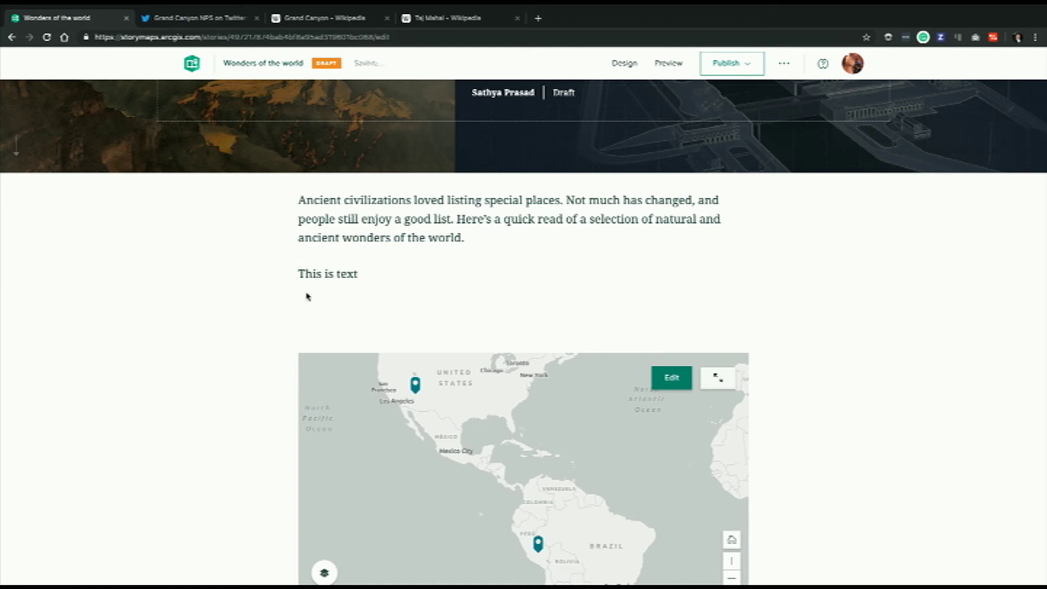
pyautogui.press('Return')
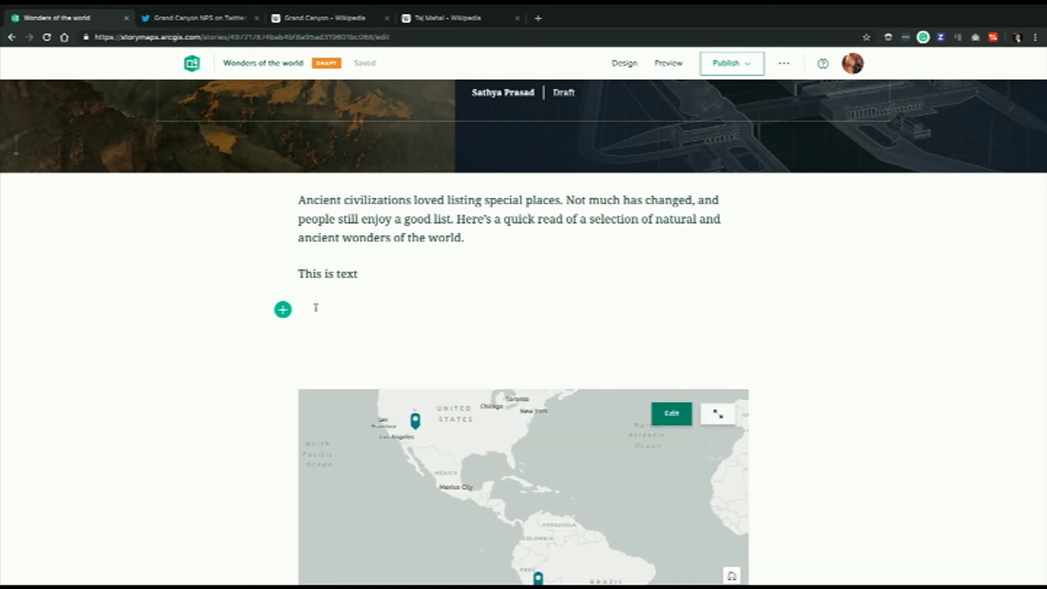
pyautogui.click(283, 310)
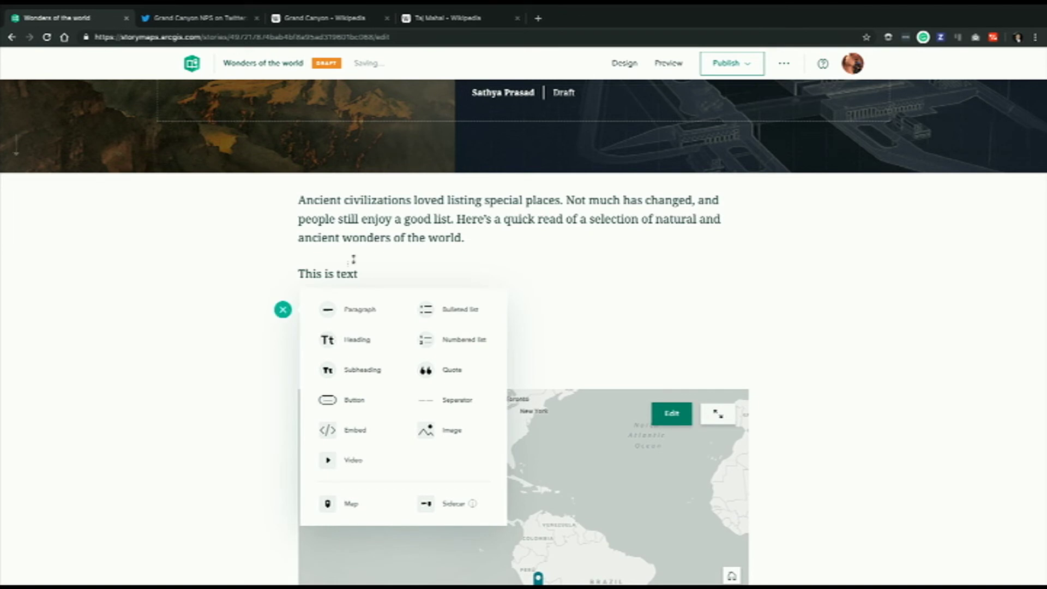
# Make the word "wonders" bold in the introduction paragraph.
pyautogui.doubleClick(376, 238)
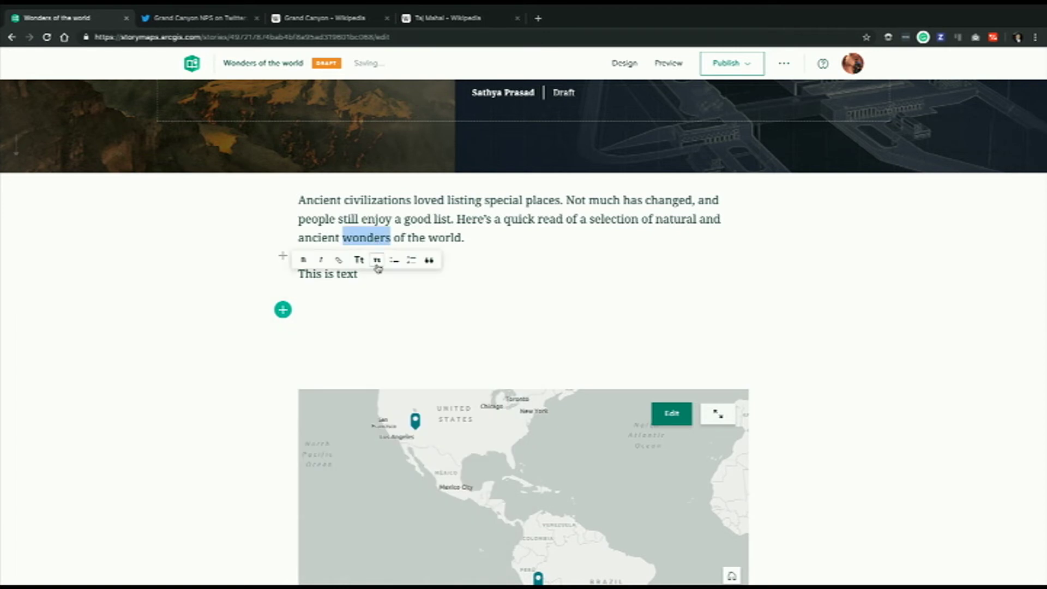
pyautogui.click(301, 262)
pyautogui.click(426, 287)
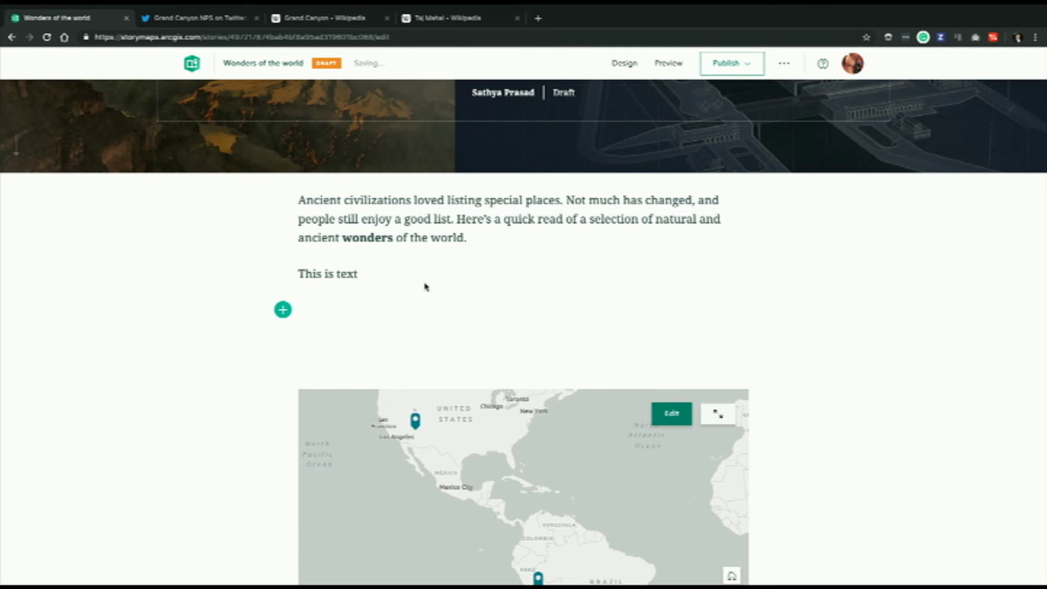
# Delete the existing "Follow us on twitter" button from the Grand Canyon section.
pyautogui.scroll(-1, 426, 287)
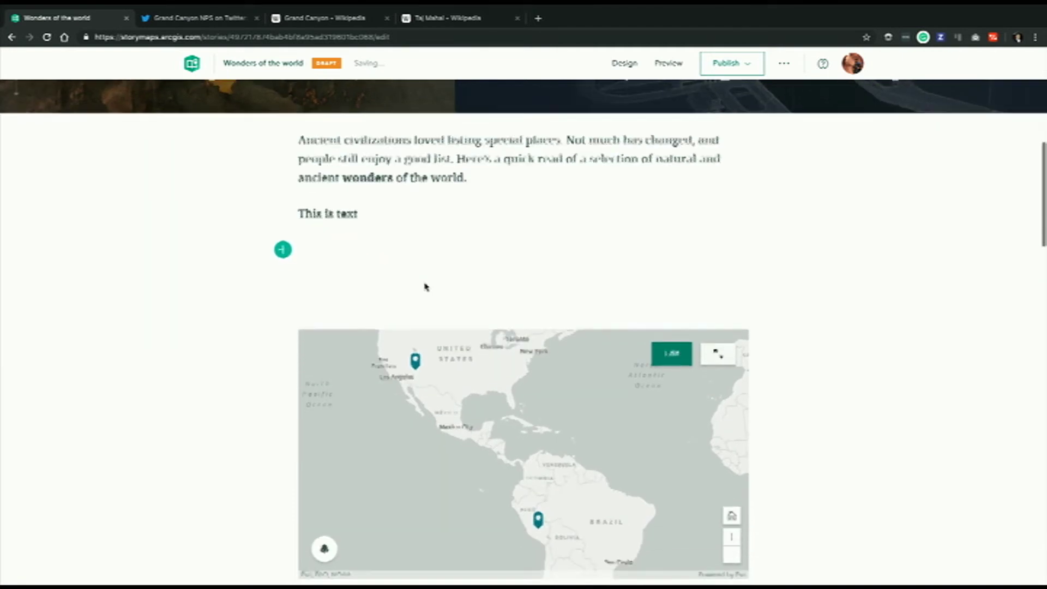
pyautogui.scroll(-2, 426, 287)
pyautogui.scroll(-2, 426, 286)
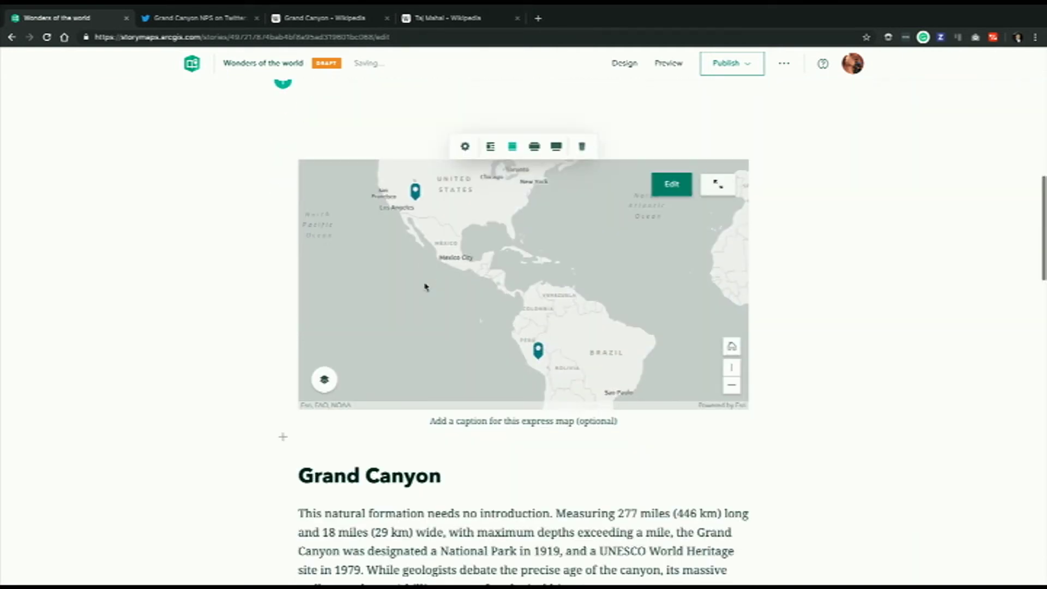
pyautogui.scroll(-4, 426, 287)
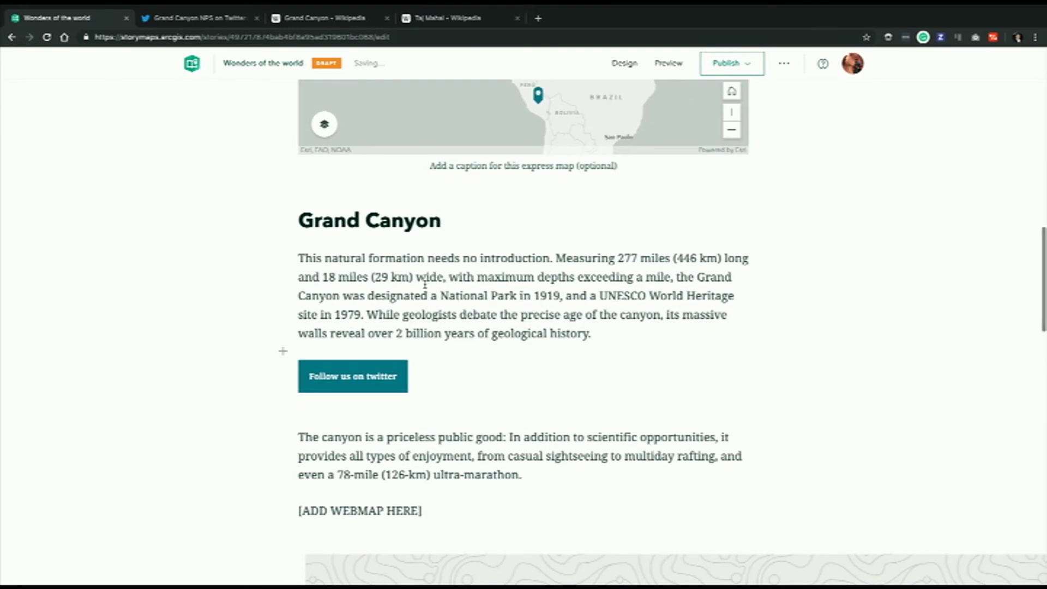
pyautogui.moveTo(320, 380)
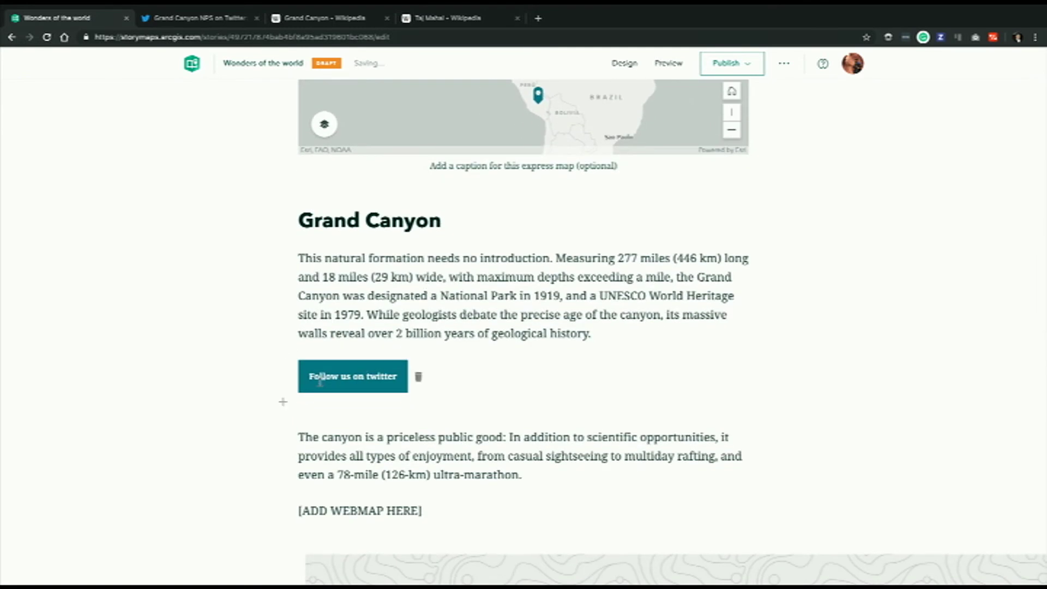
pyautogui.click(419, 378)
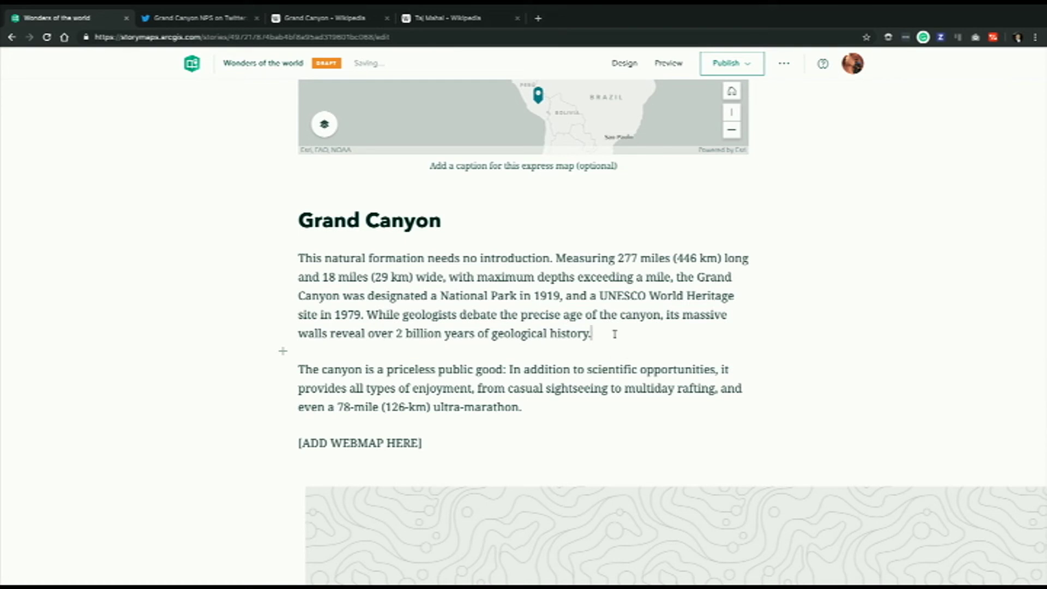
# Add a button labelled "Follow us on twitter" between the two Grand Canyon paragraphs.
pyautogui.click(282, 351)
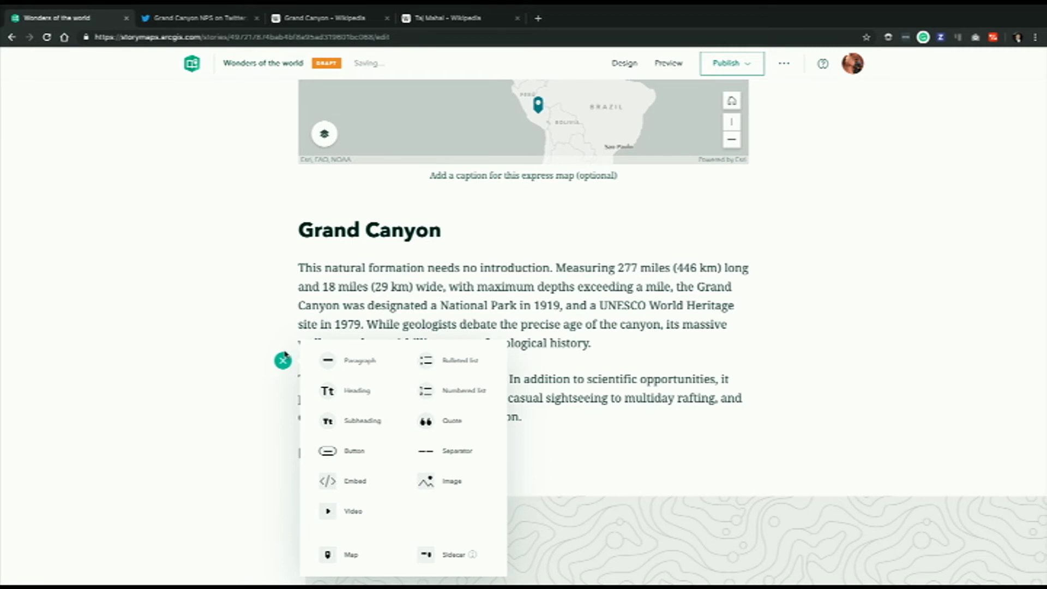
pyautogui.click(355, 451)
pyautogui.write('Follow us on twitter')
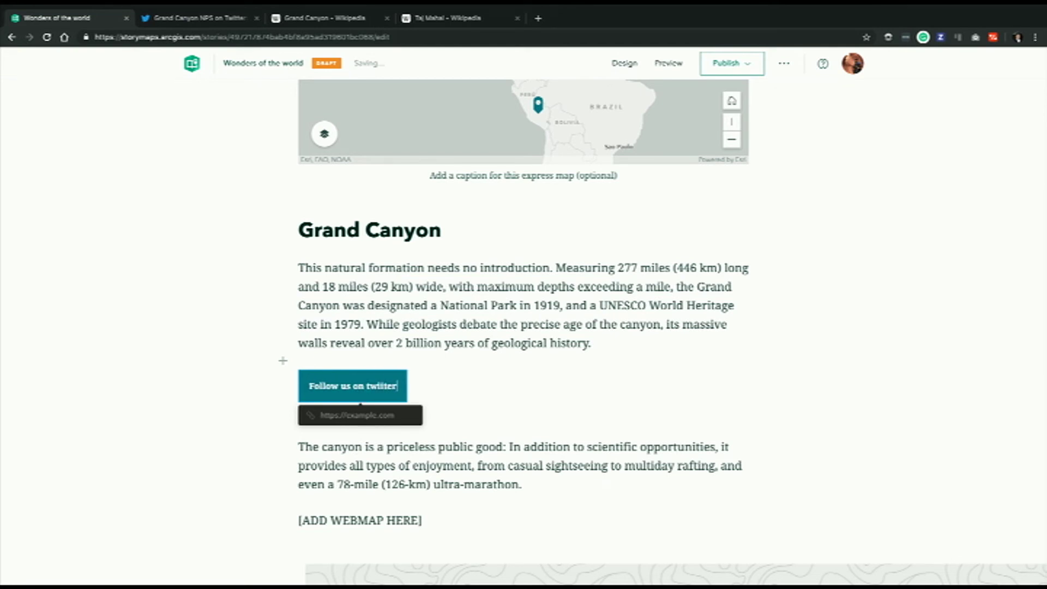
pyautogui.press('BackSpace')
pyautogui.press('BackSpace')
pyautogui.press('BackSpace')
pyautogui.press('BackSpace')
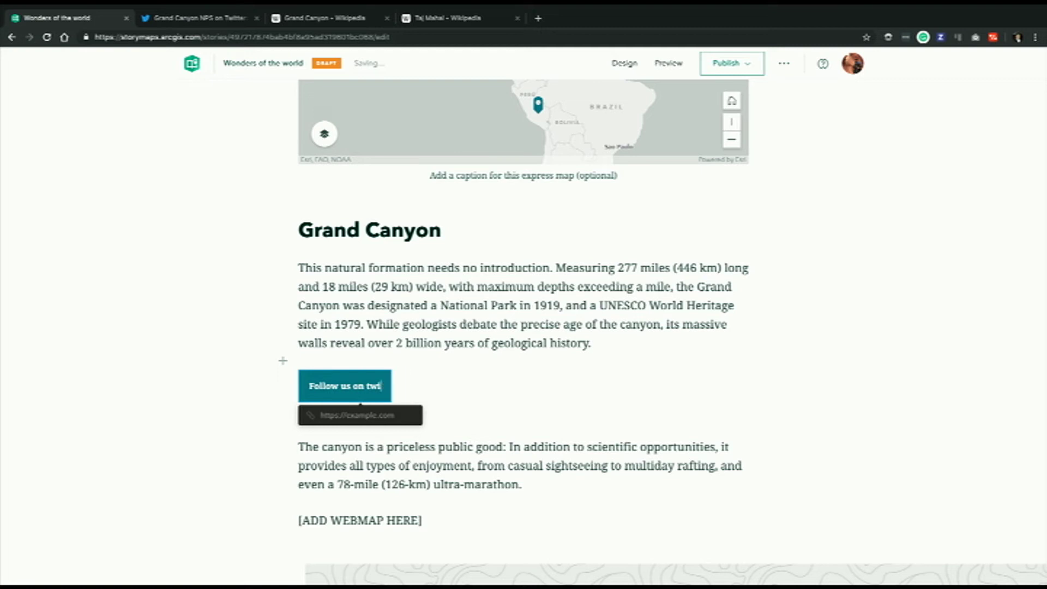
pyautogui.write('tter')
pyautogui.click(568, 421)
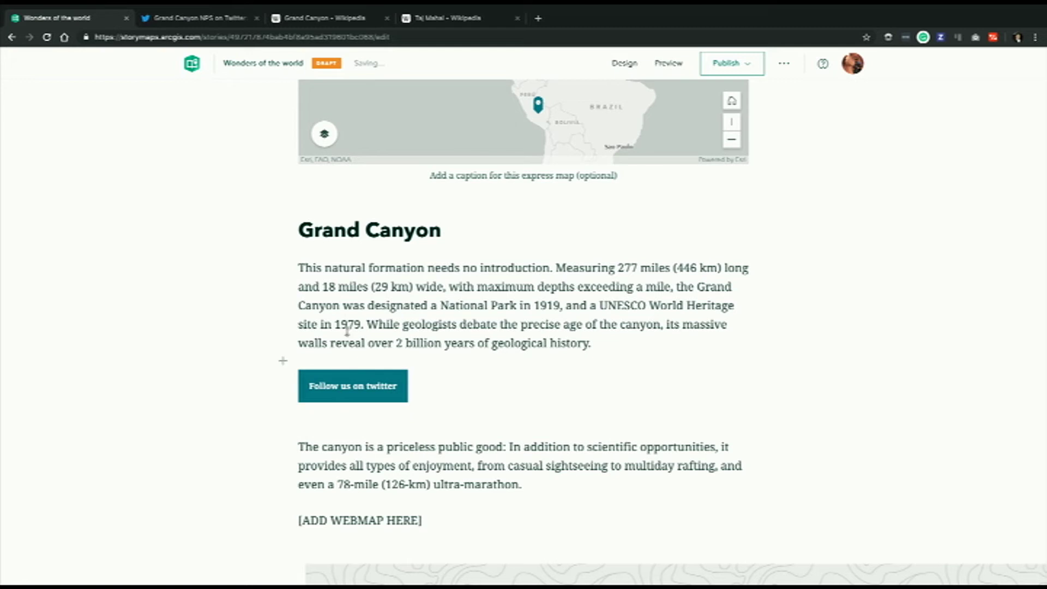
pyautogui.click(353, 386)
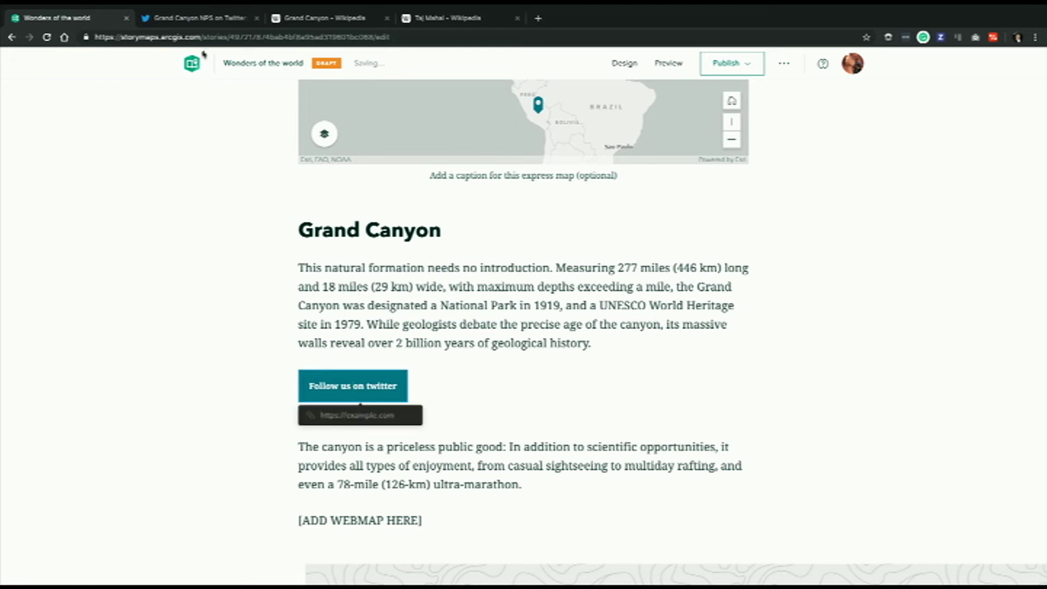
pyautogui.click(216, 21)
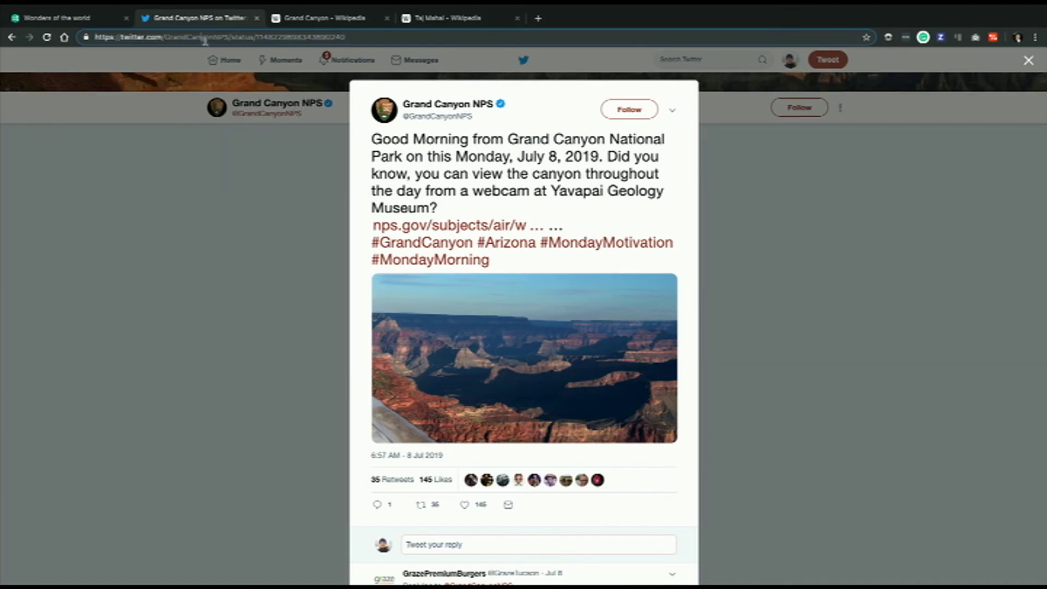
pyautogui.moveTo(230, 37); pyautogui.dragTo(101, 21)
pyautogui.hotkey('ctrl', 'c')
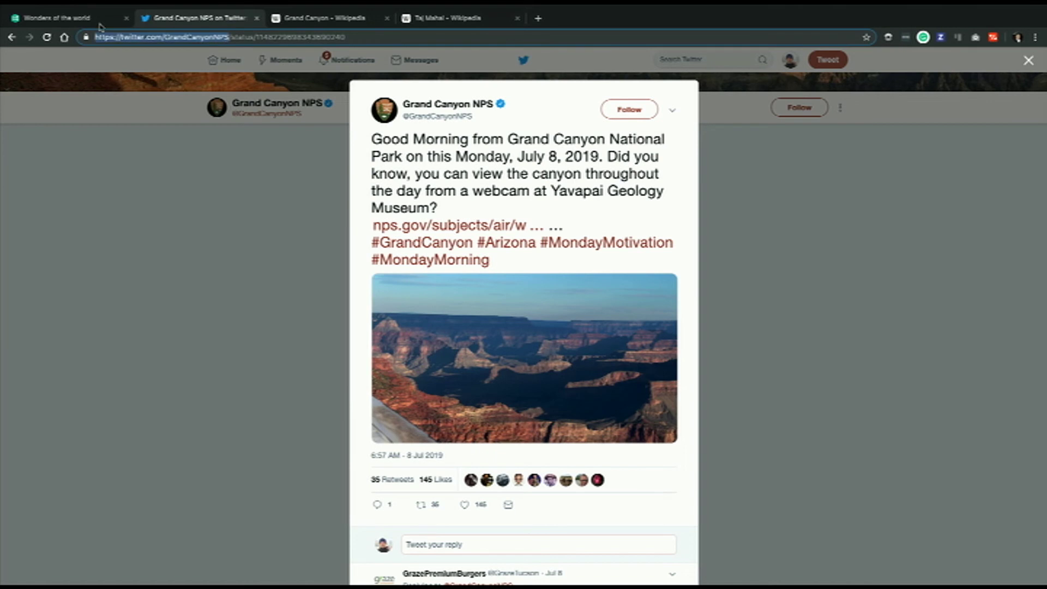
pyautogui.click(46, 19)
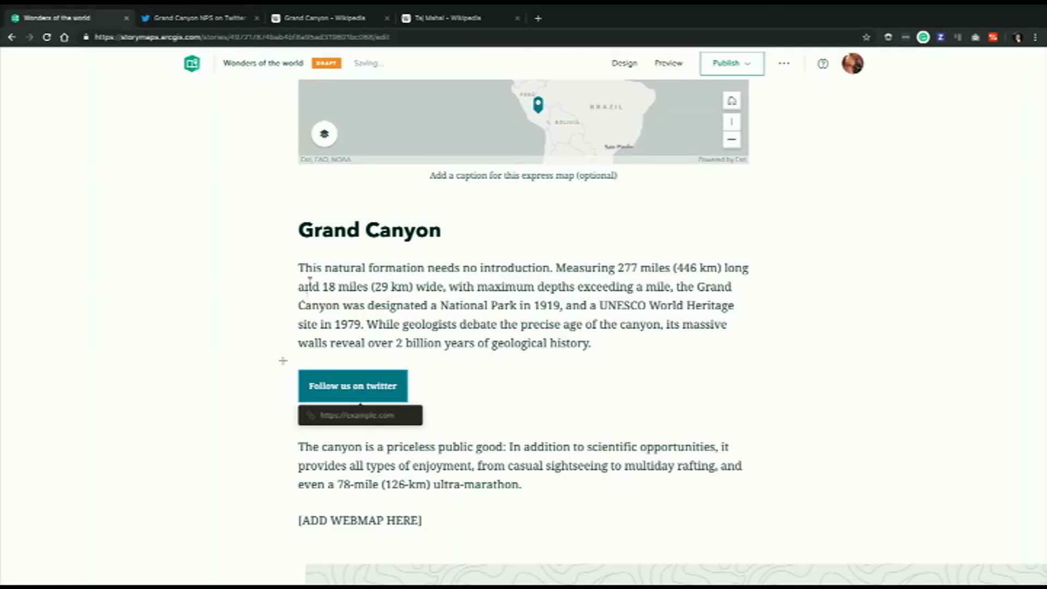
pyautogui.click(340, 417)
pyautogui.hotkey('ctrl', 'v')
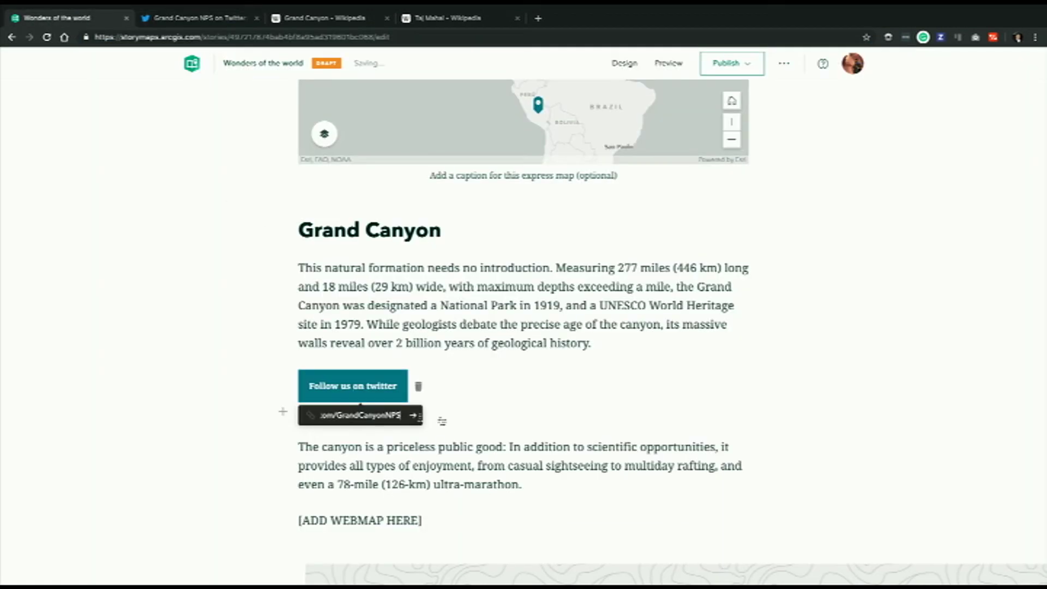
pyautogui.click(498, 419)
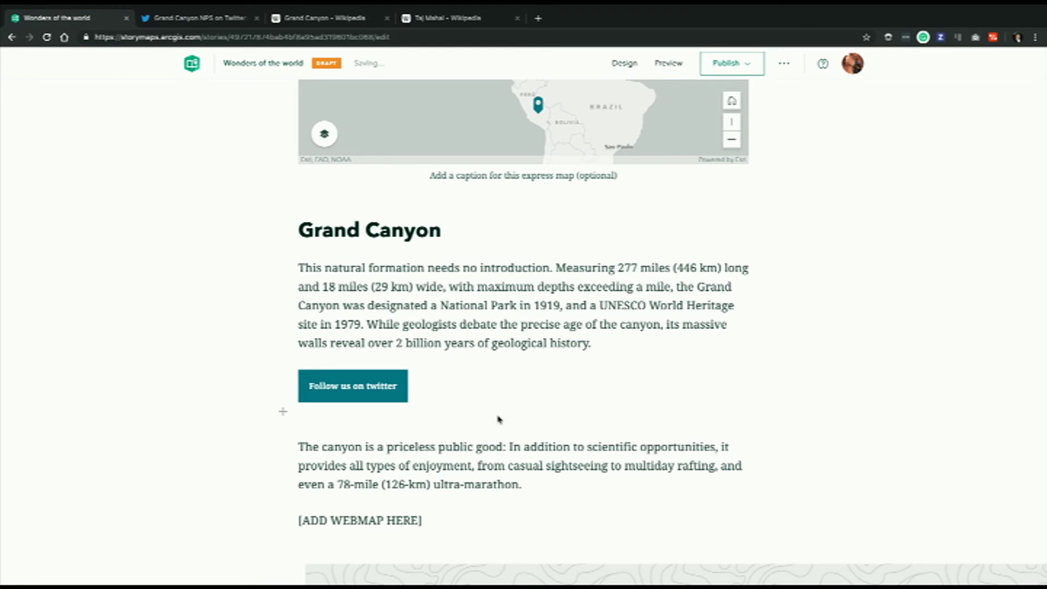
# Remove the "[ADD WEBMAP HERE]" placeholder text at the end of the Grand Canyon section.
pyautogui.scroll(-1, 498, 419)
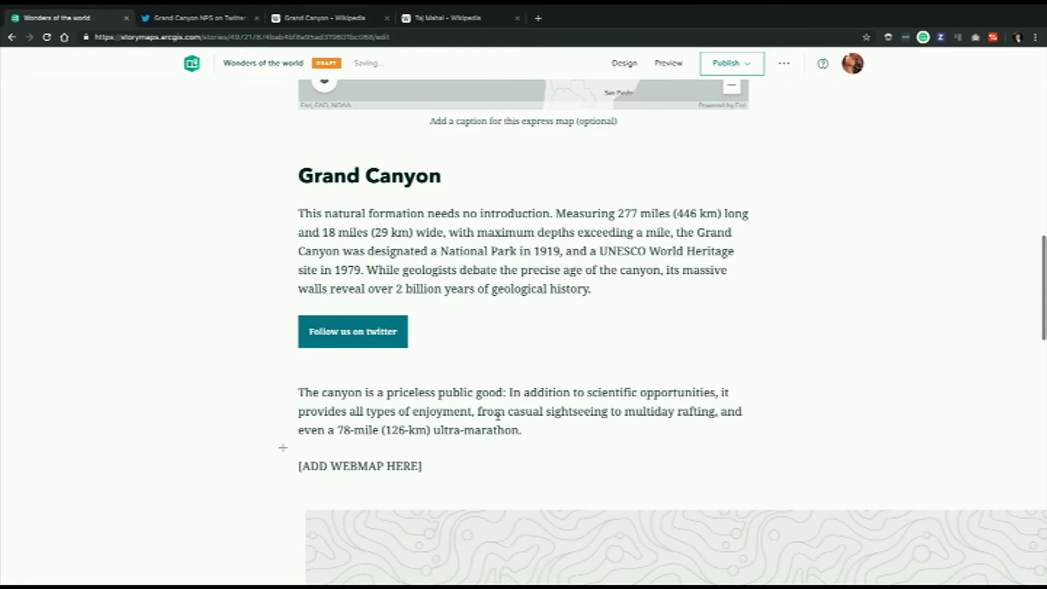
pyautogui.scroll(-2, 498, 419)
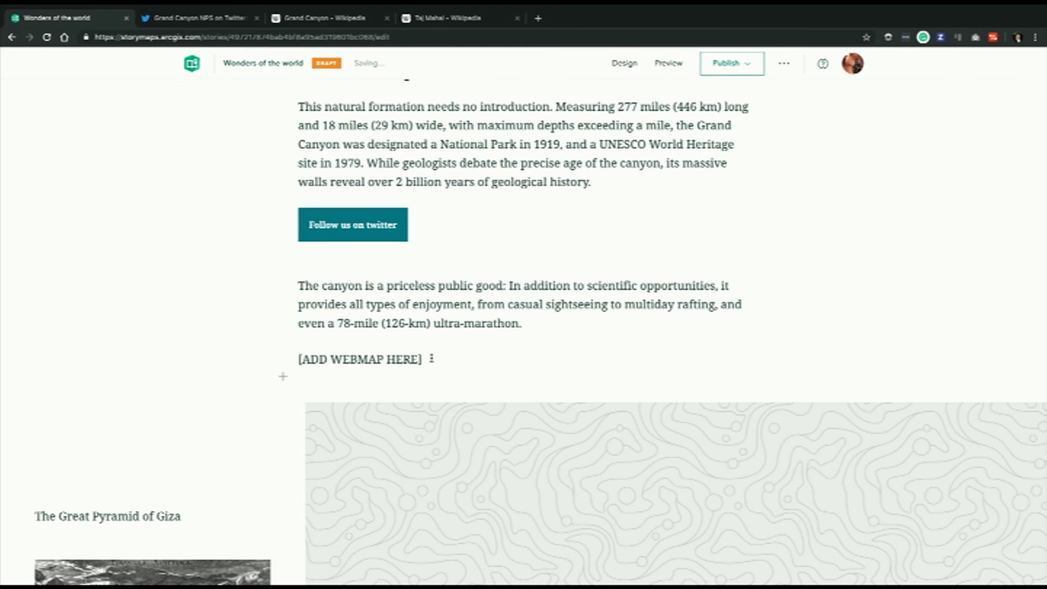
pyautogui.moveTo(431, 358); pyautogui.dragTo(293, 362)
pyautogui.press('BackSpace')
pyautogui.press('BackSpace')
pyautogui.press('BackSpace')
pyautogui.press('BackSpace')
pyautogui.press('BackSpace')
pyautogui.press('BackSpace')
pyautogui.press('BackSpace')
pyautogui.press('BackSpace')
pyautogui.press('BackSpace')
pyautogui.press('BackSpace')
pyautogui.press('BackSpace')
pyautogui.press('BackSpace')
pyautogui.press('BackSpace')
pyautogui.press('BackSpace')
pyautogui.press('BackSpace')
pyautogui.press('BackSpace')
pyautogui.press('BackSpace')
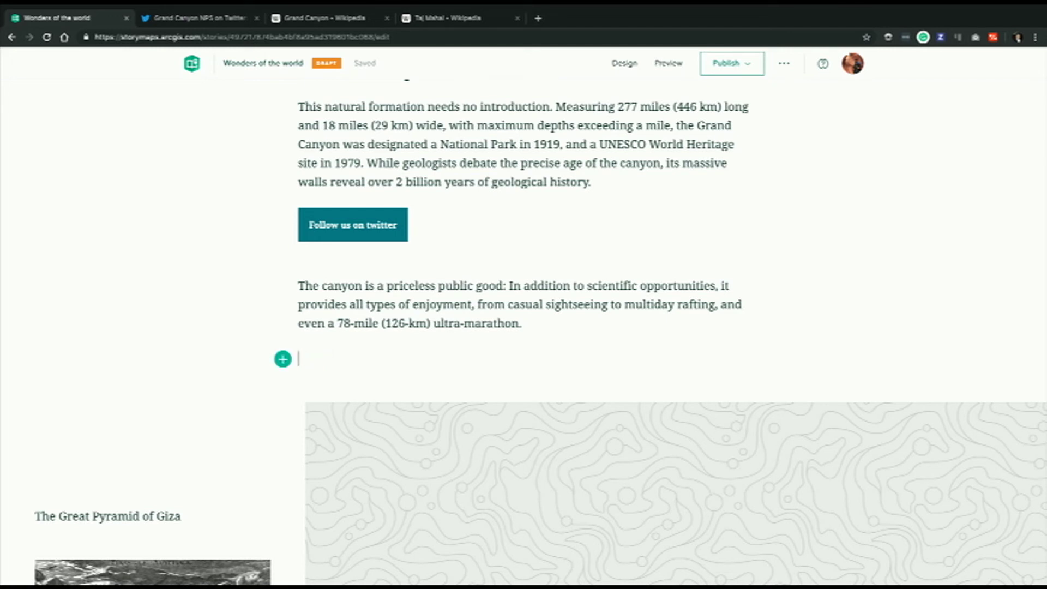
# Start a map block on the emptied line, browsing organization and Living Atlas maps, and choose the organization's Seven Wonders Map.
pyautogui.click(283, 361)
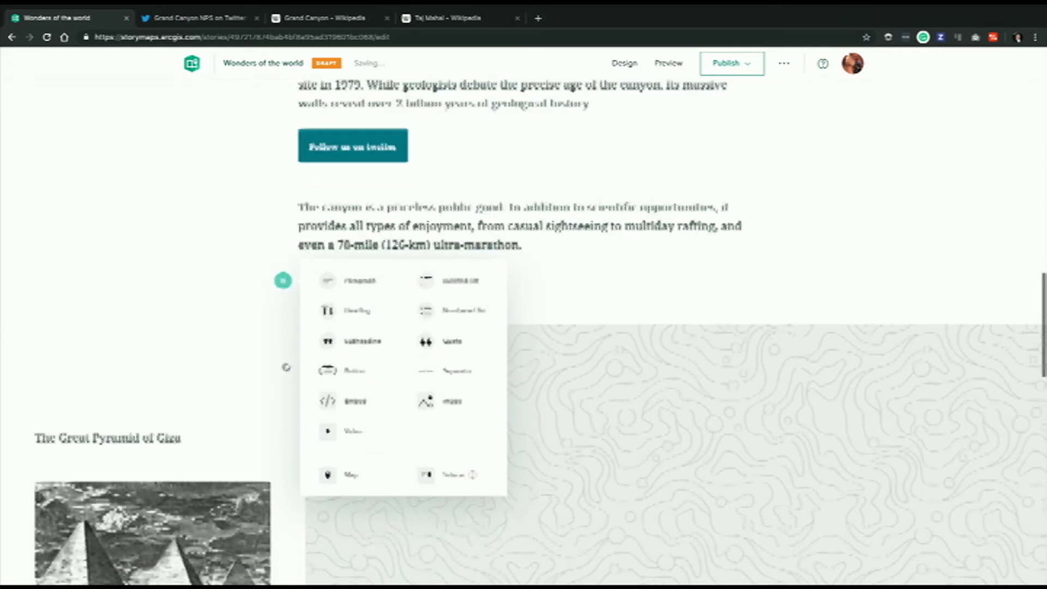
pyautogui.click(349, 476)
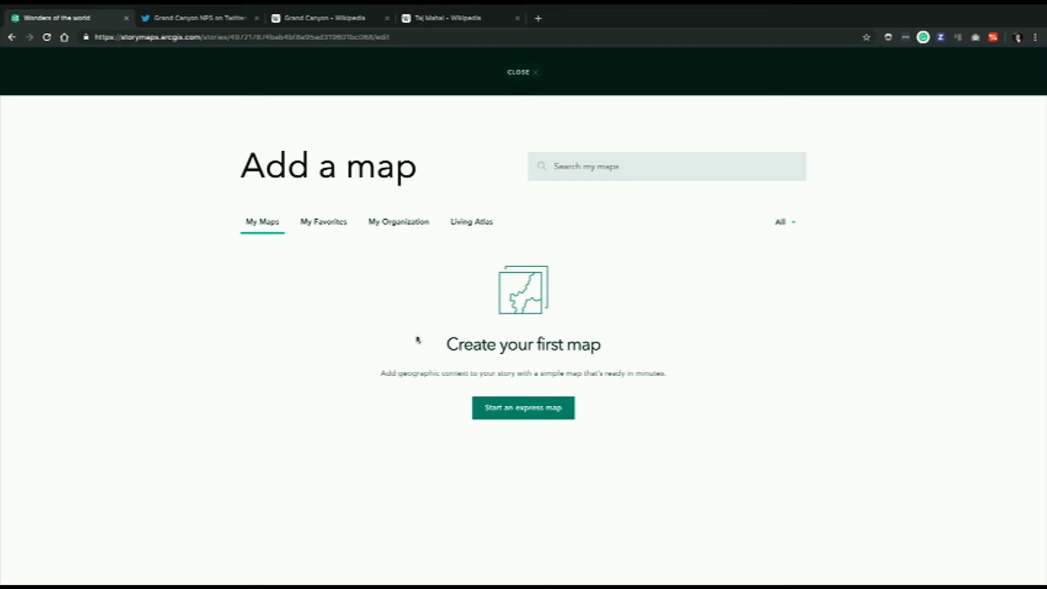
pyautogui.click(421, 225)
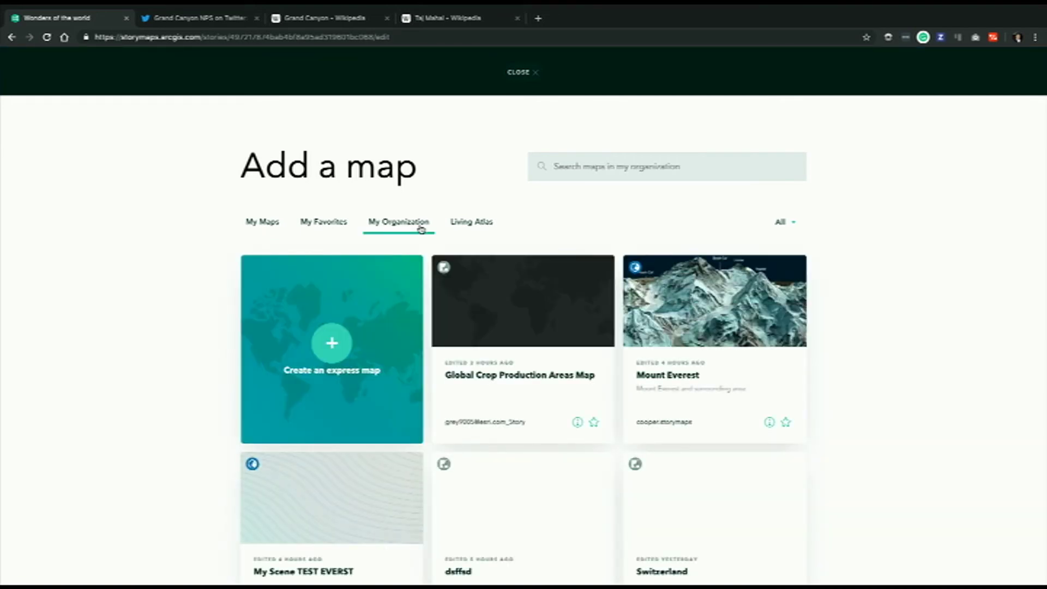
pyautogui.click(479, 225)
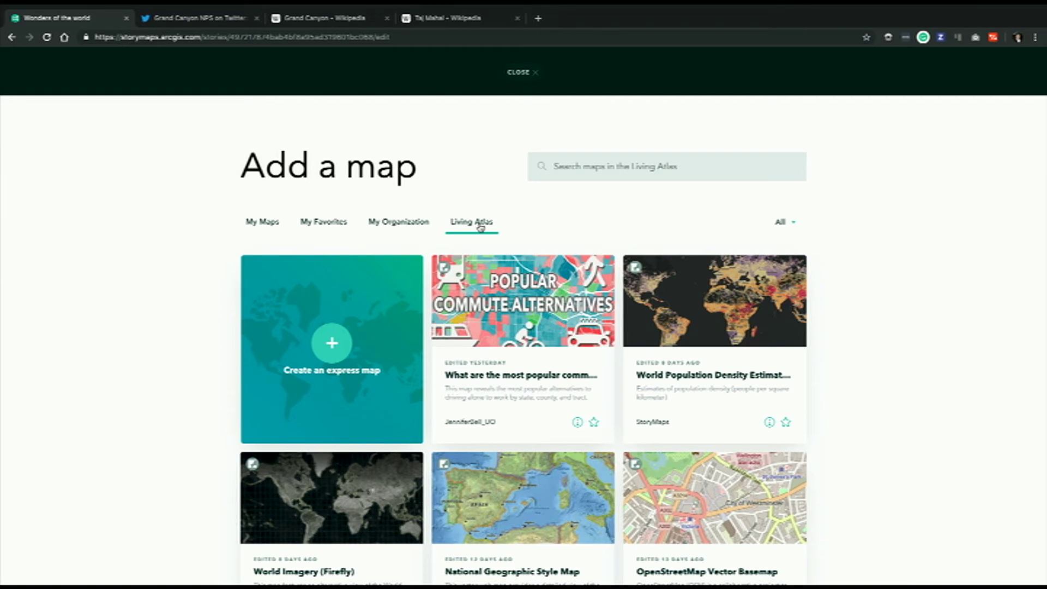
pyautogui.click(414, 227)
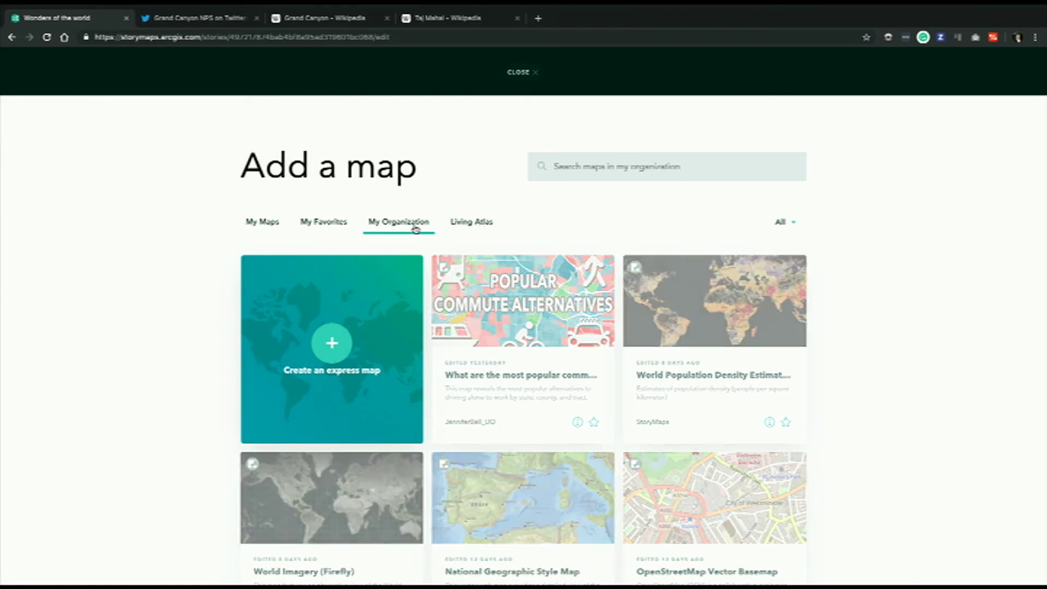
pyautogui.scroll(-6, 414, 228)
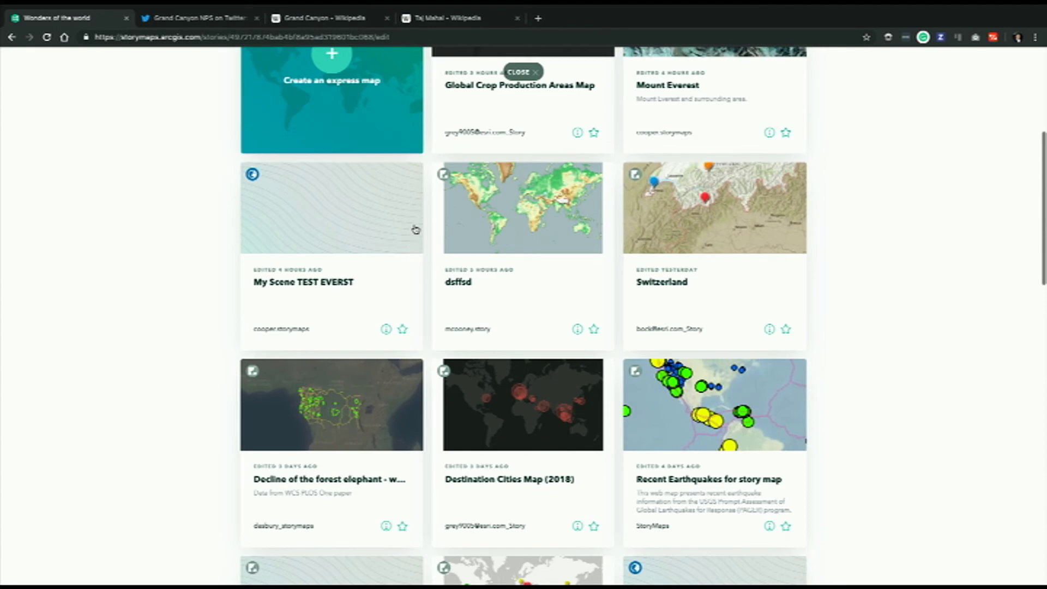
pyautogui.scroll(-3, 415, 229)
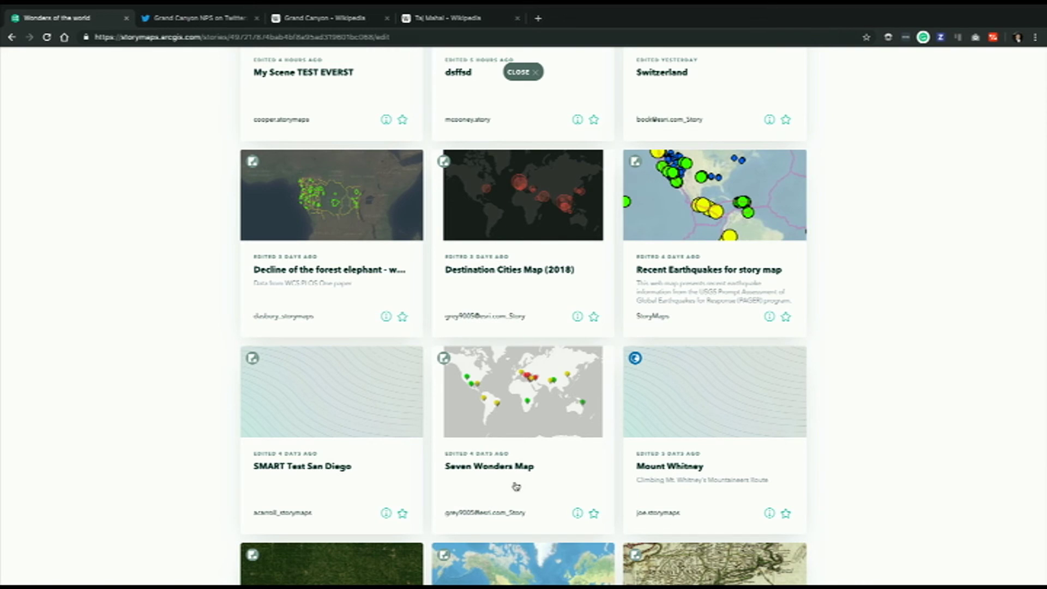
pyautogui.click(516, 486)
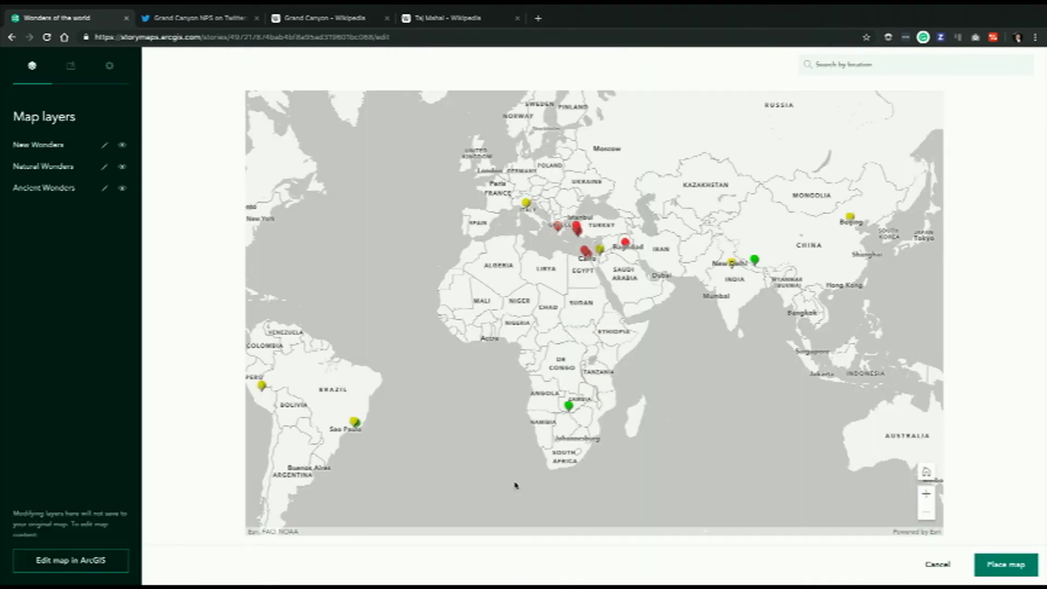
# Hide the Natural Wonders layer of the Seven Wonders Map, leaving the New Wonders and Ancient Wonders layers shown.
pyautogui.moveTo(616, 322)
pyautogui.mouseDown()
pyautogui.moveTo(589, 345)
pyautogui.moveTo(645, 316)
pyautogui.mouseUp()
pyautogui.scroll(2, 593, 331)
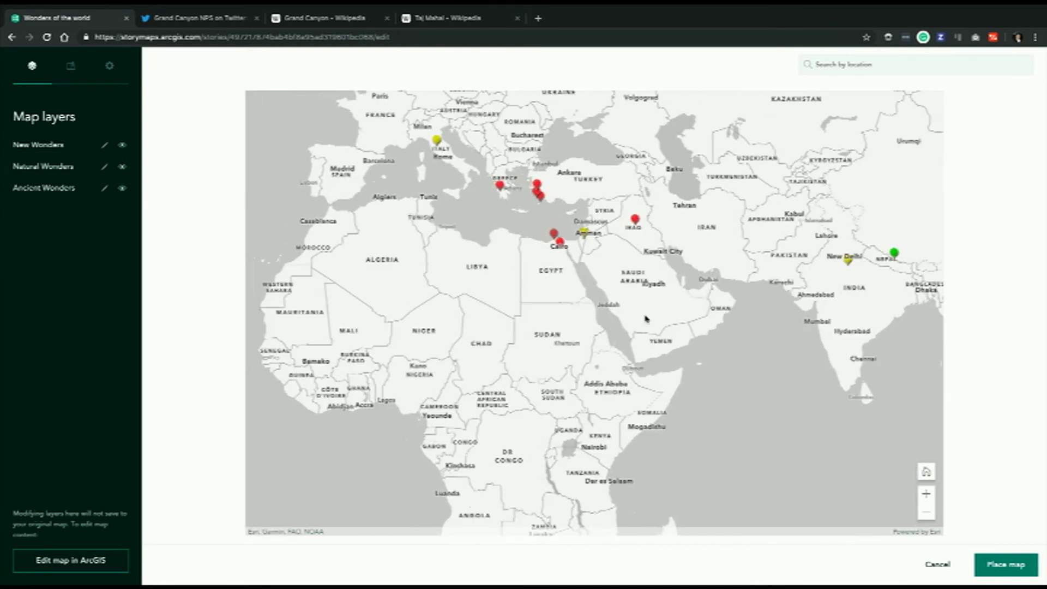
pyautogui.click(122, 188)
pyautogui.click(122, 166)
pyautogui.click(122, 188)
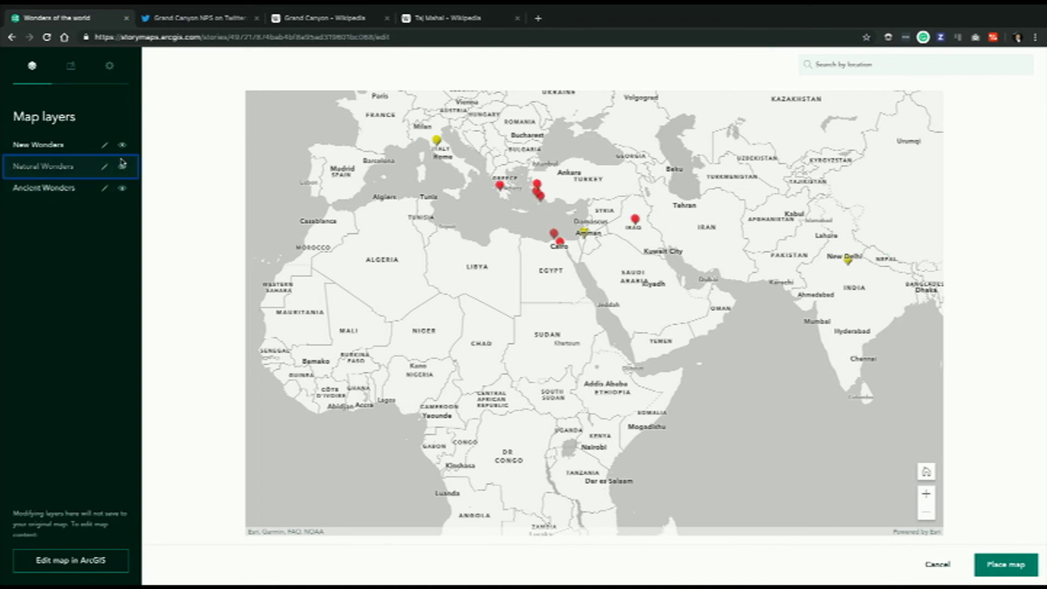
# Frame the Seven Wonders Map on the eastern Mediterranean and place it in the story.
pyautogui.moveTo(421, 360); pyautogui.dragTo(430, 448)
pyautogui.scroll(2, 478, 373)
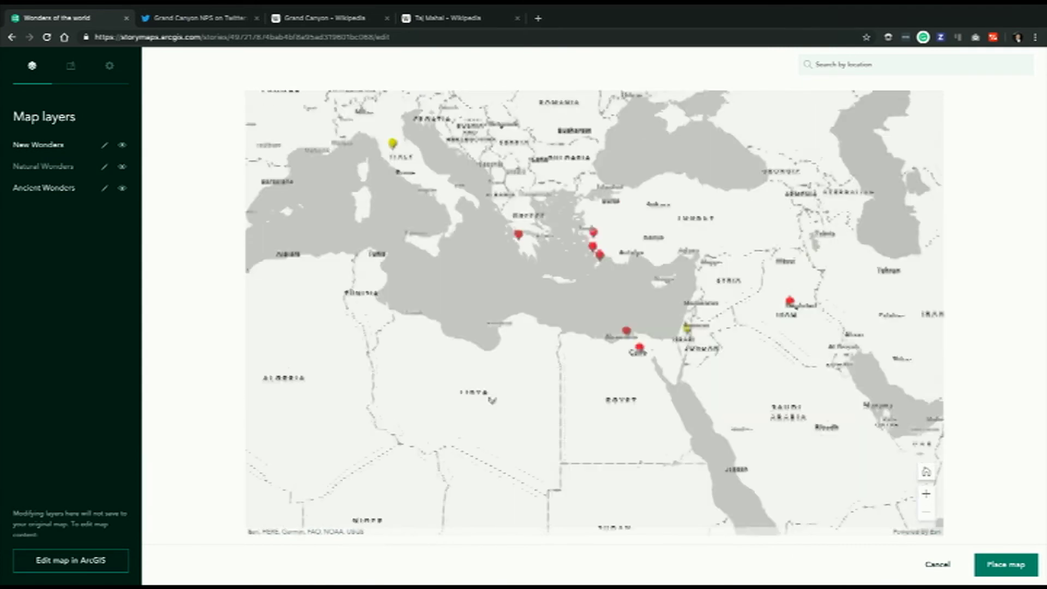
pyautogui.click(998, 562)
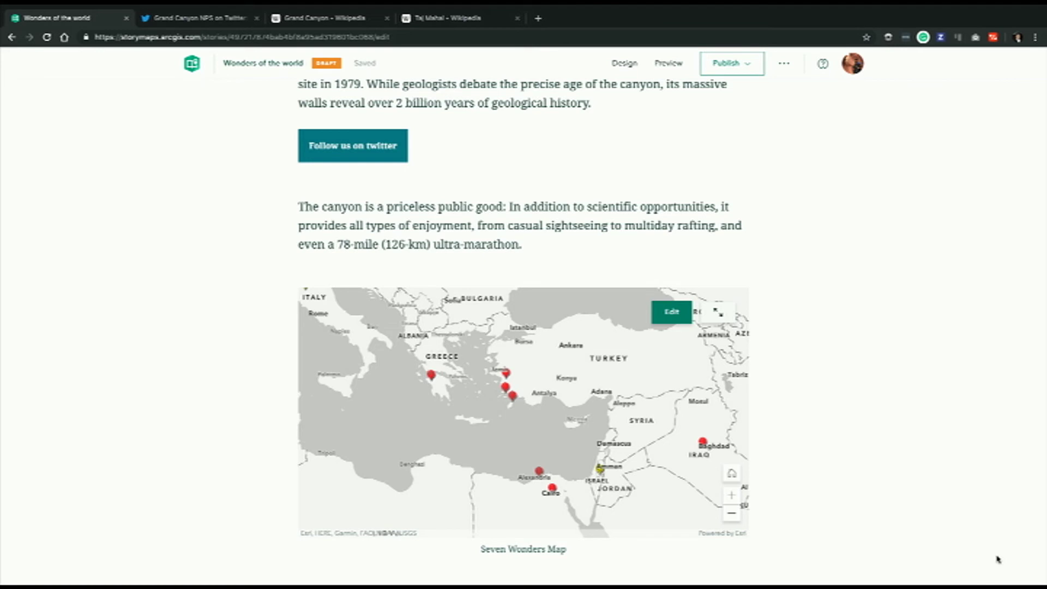
# Try the medium size and the large full-width size for the Seven Wonders Map block.
pyautogui.scroll(-2, 621, 366)
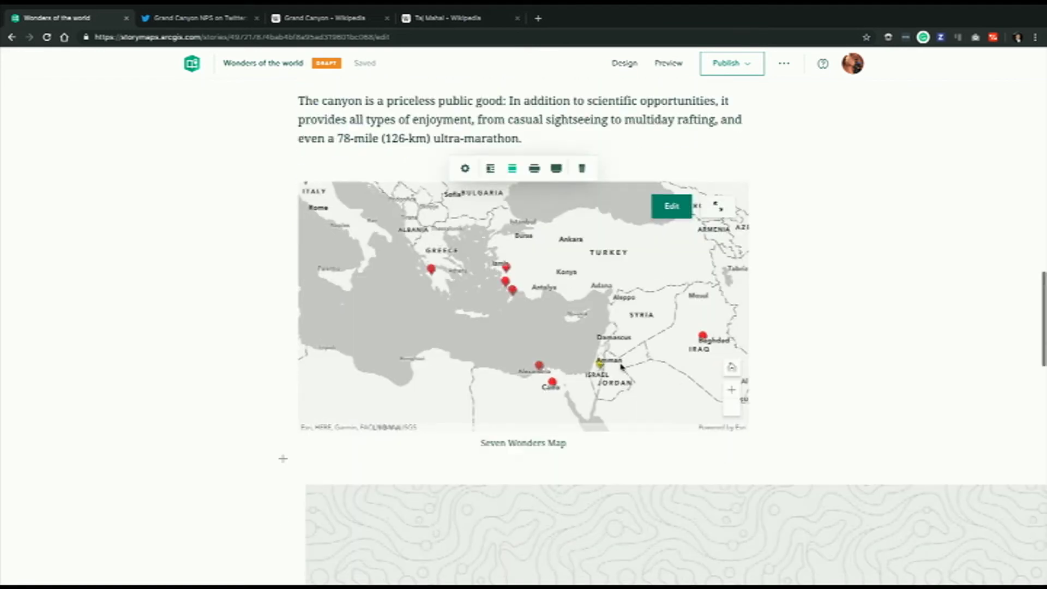
pyautogui.scroll(3, 622, 366)
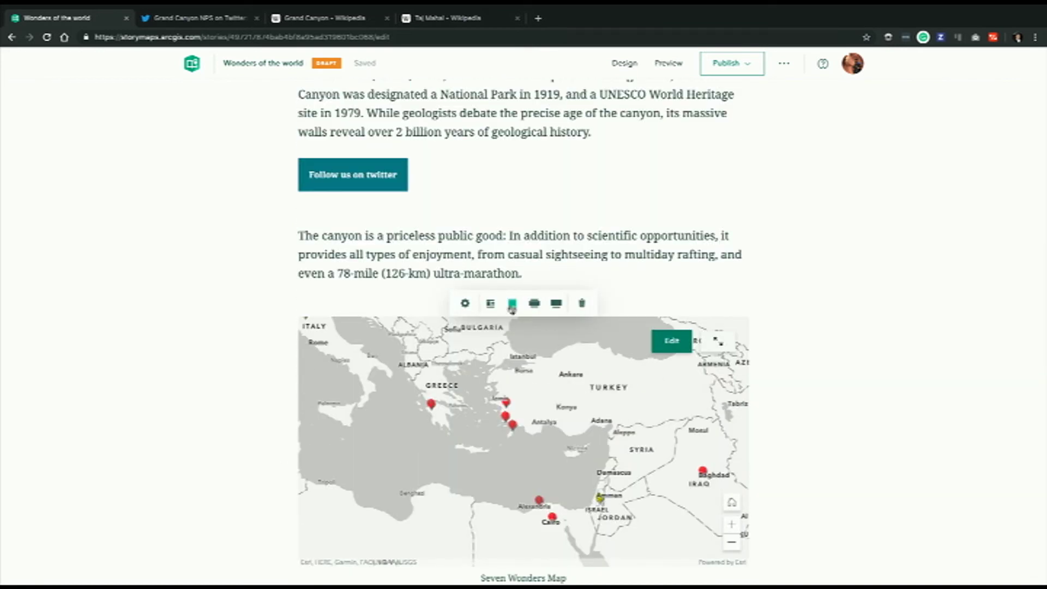
pyautogui.click(534, 303)
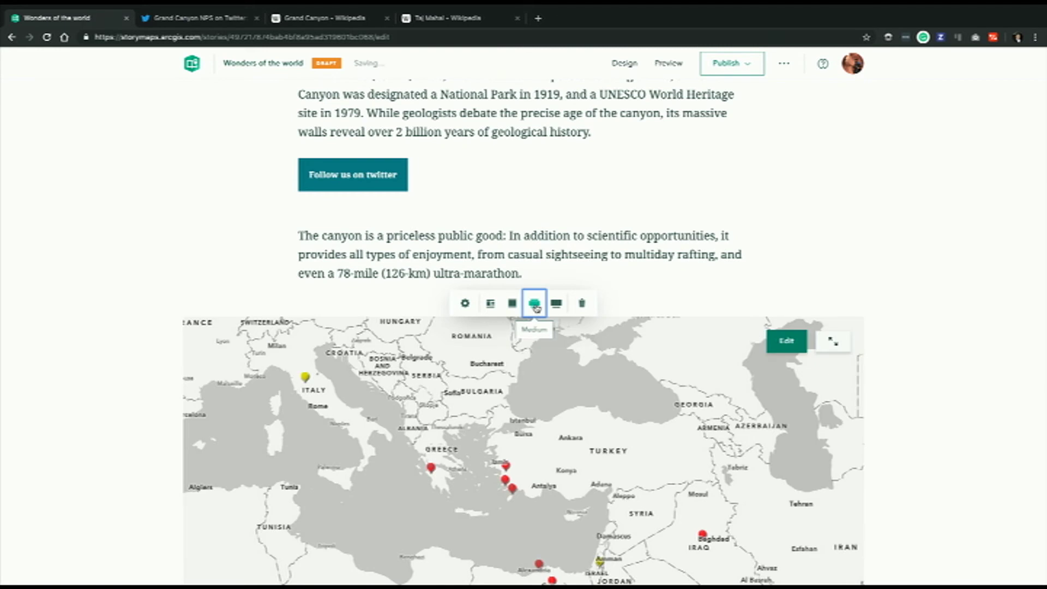
pyautogui.click(559, 305)
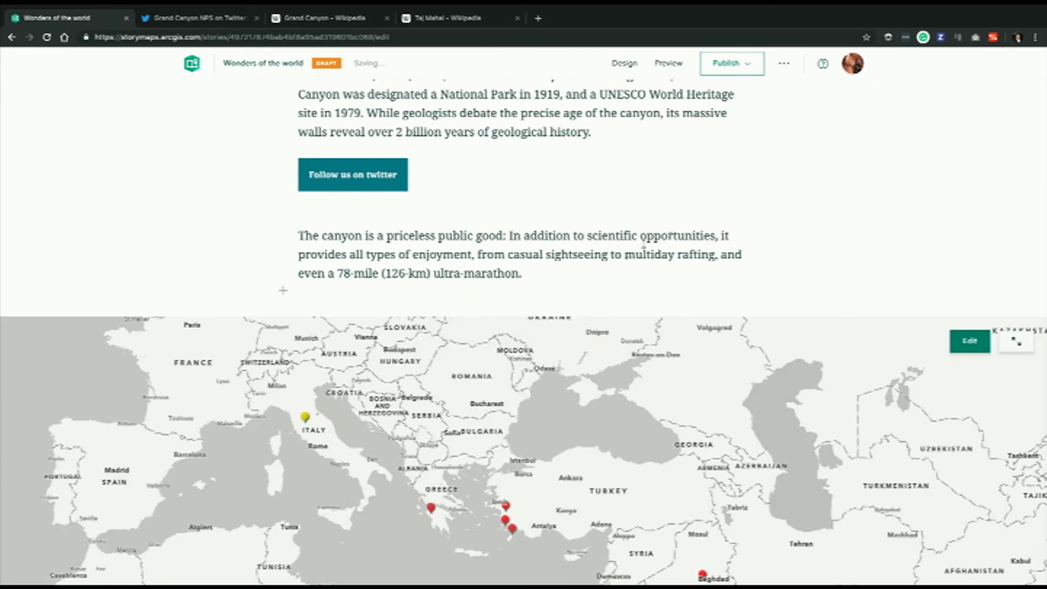
pyautogui.scroll(-4, 741, 229)
pyautogui.scroll(2, 742, 228)
pyautogui.moveTo(742, 235)
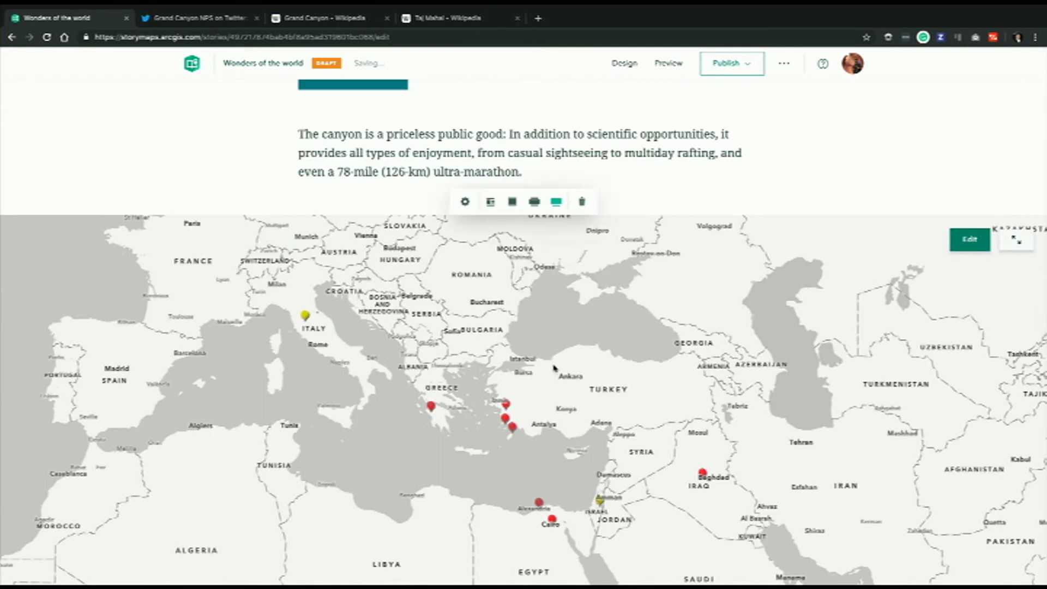
pyautogui.click(491, 201)
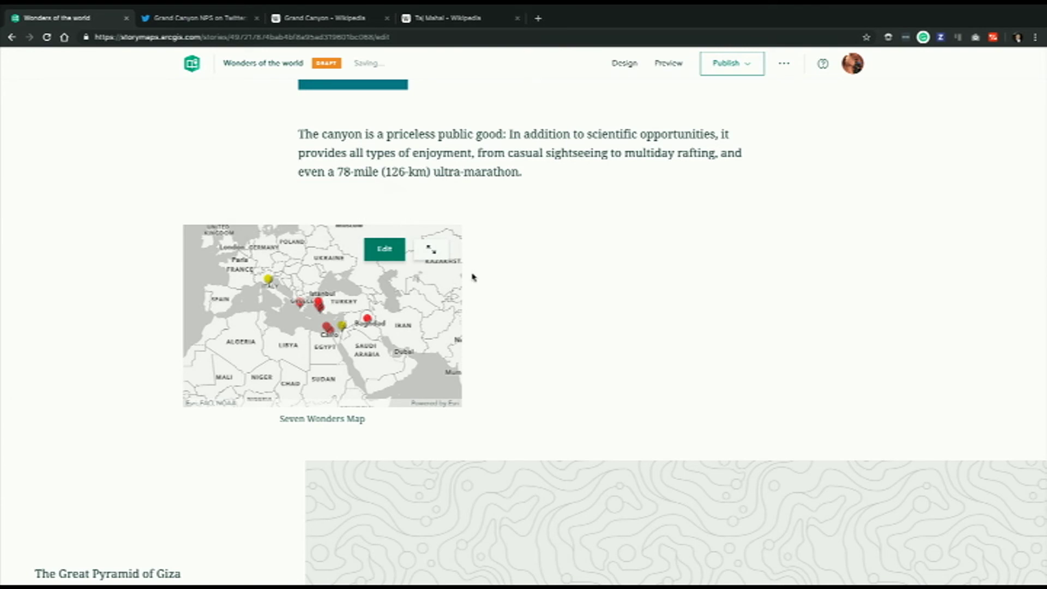
pyautogui.click(485, 236)
pyautogui.moveTo(299, 134); pyautogui.dragTo(523, 173)
pyautogui.click(528, 176)
pyautogui.click(498, 243)
pyautogui.write('https://twitter.com/GrandCanyonNPS')
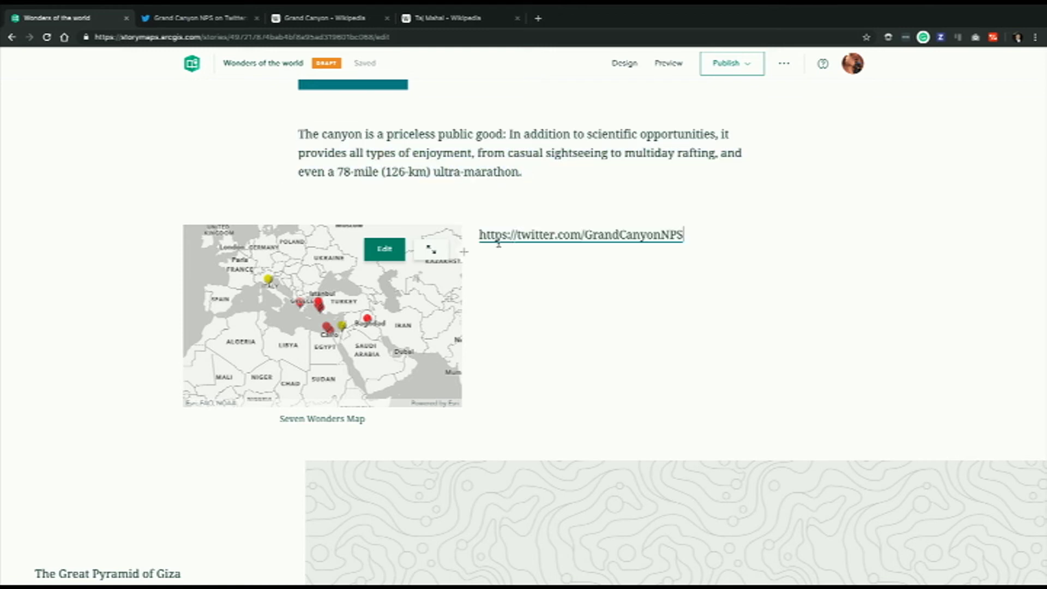
pyautogui.press('BackSpace')
pyautogui.press('BackSpace')
pyautogui.press('BackSpace')
pyautogui.press('BackSpace')
pyautogui.press('BackSpace')
pyautogui.press('BackSpace')
pyautogui.write('on')
pyautogui.press('Return')
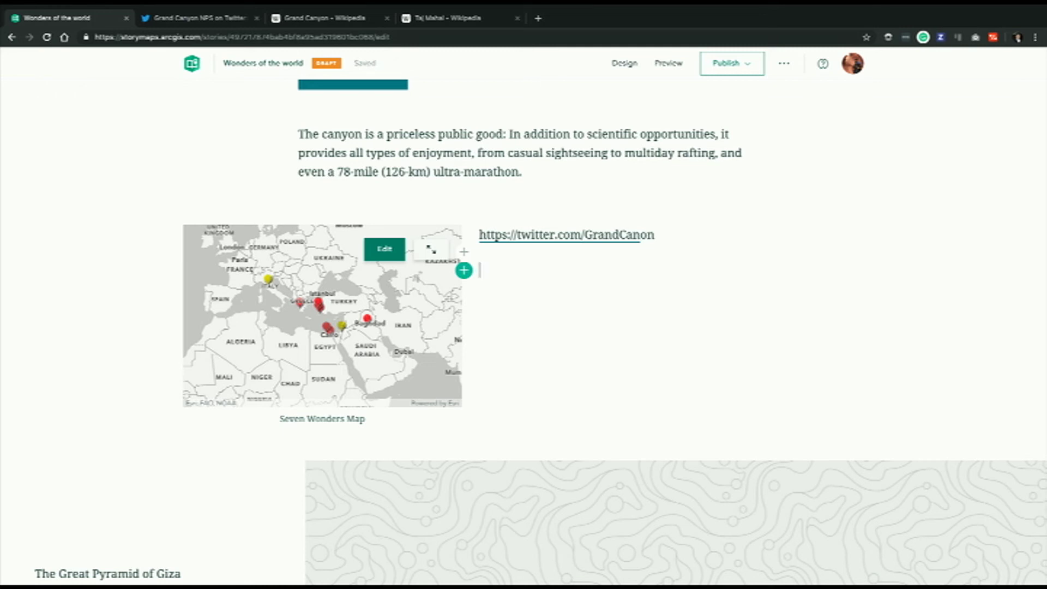
# Open the express map above the Grand Canyon heading for editing.
pyautogui.scroll(6, 640, 174)
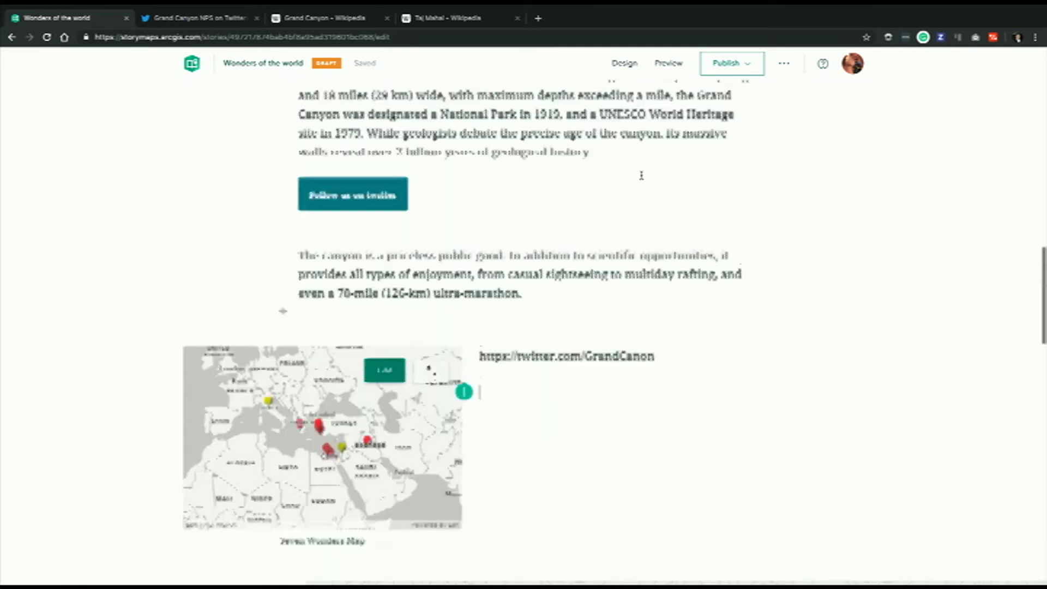
pyautogui.scroll(5, 641, 174)
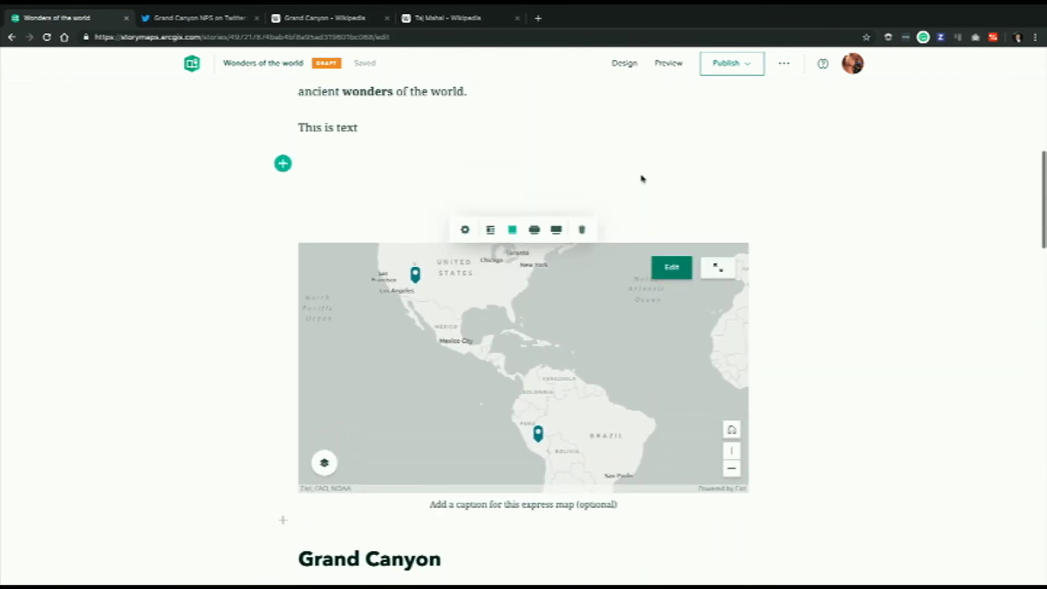
pyautogui.moveTo(528, 336)
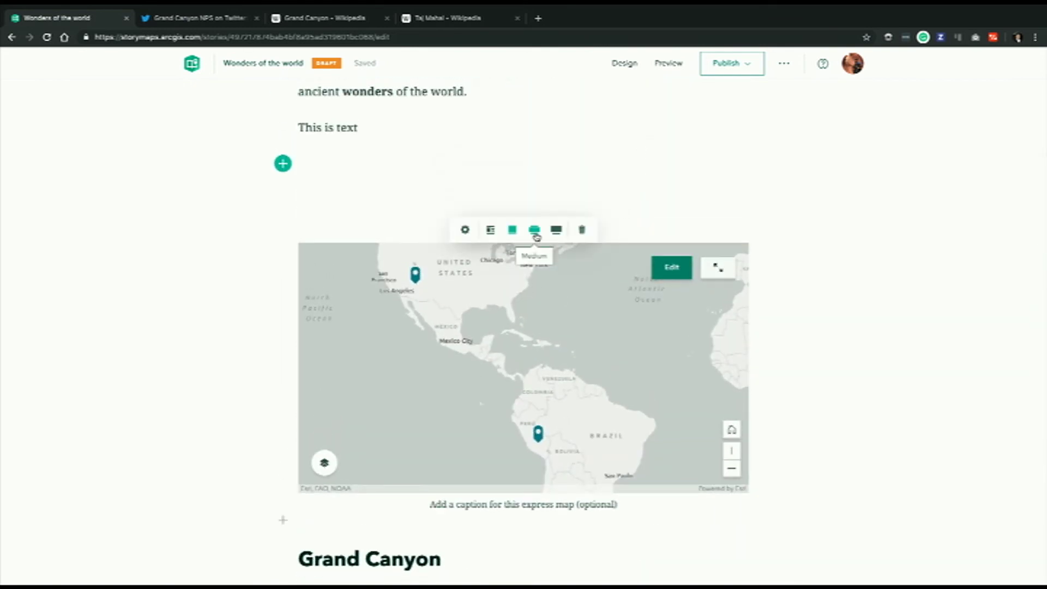
pyautogui.click(672, 267)
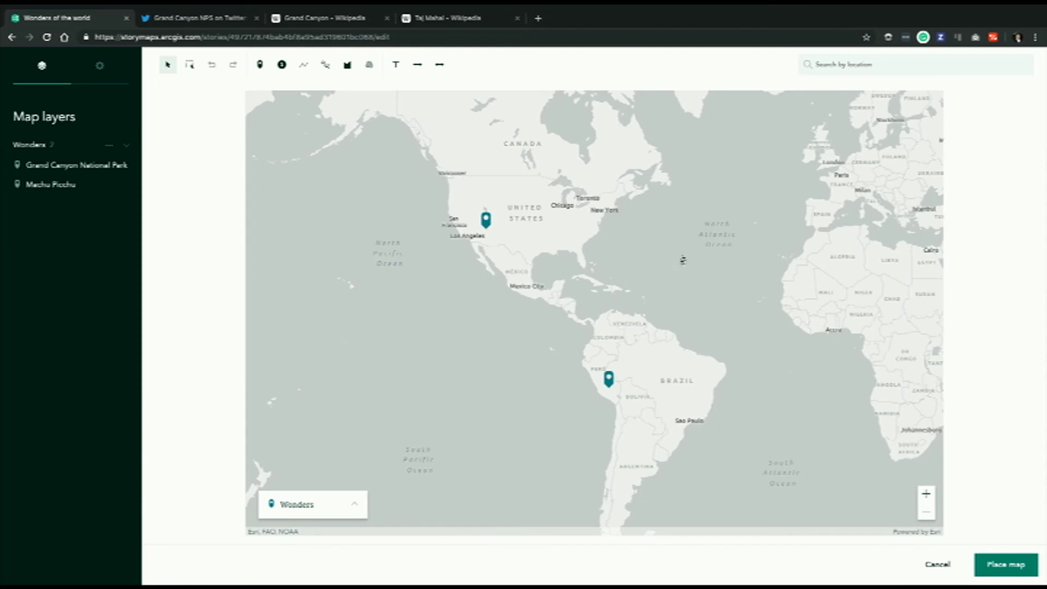
pyautogui.moveTo(486, 219)
pyautogui.moveTo(609, 381)
# Search for "taj mahal" and add the Taj Mahal 2 result in Agra, Uttar Pradesh, to the express map.
pyautogui.write('taj mahal')
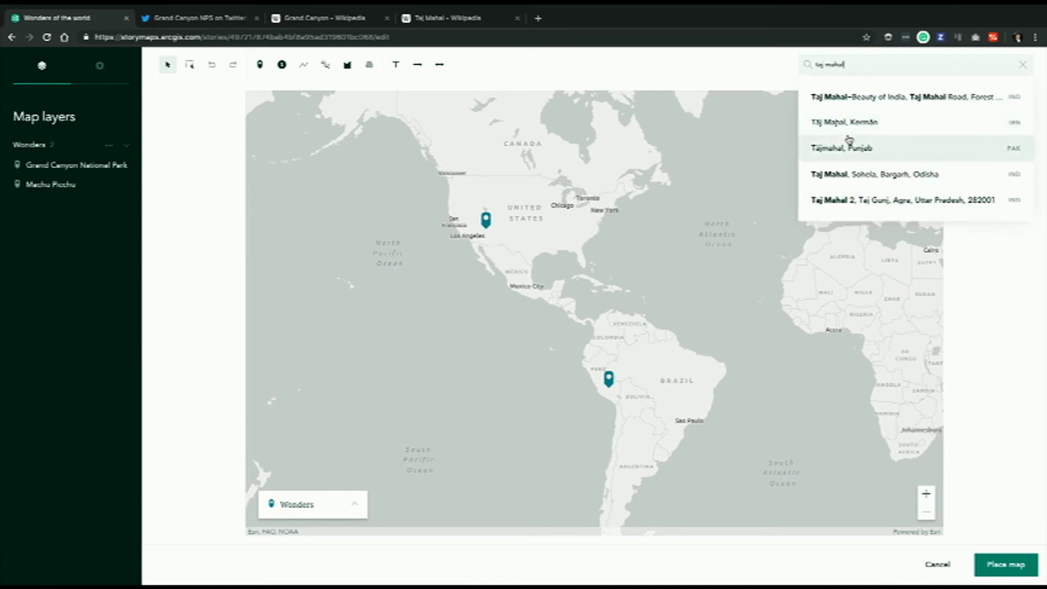
pyautogui.click(863, 201)
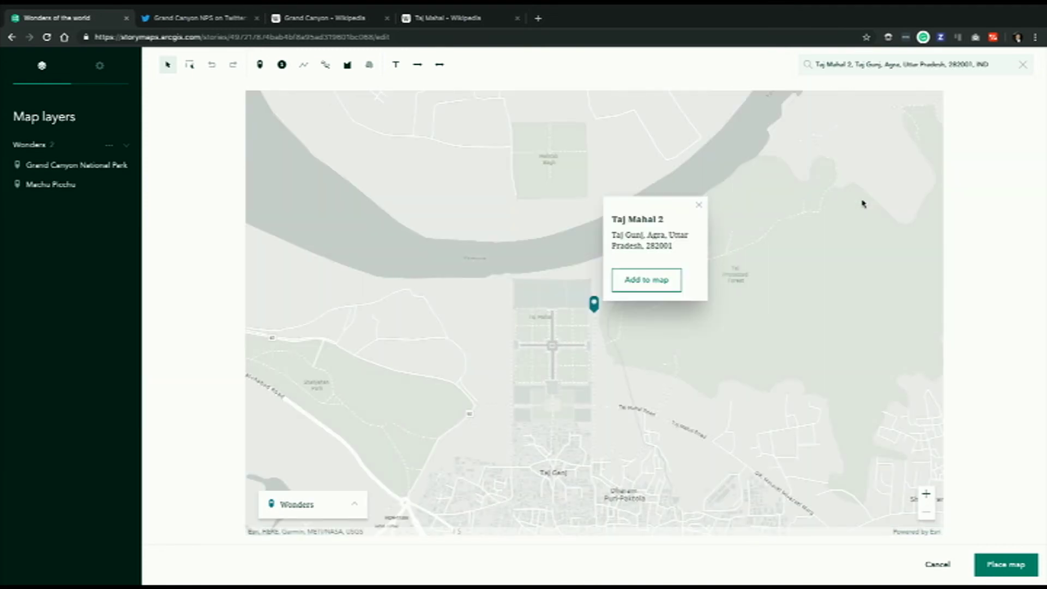
pyautogui.moveTo(605, 345); pyautogui.dragTo(645, 317)
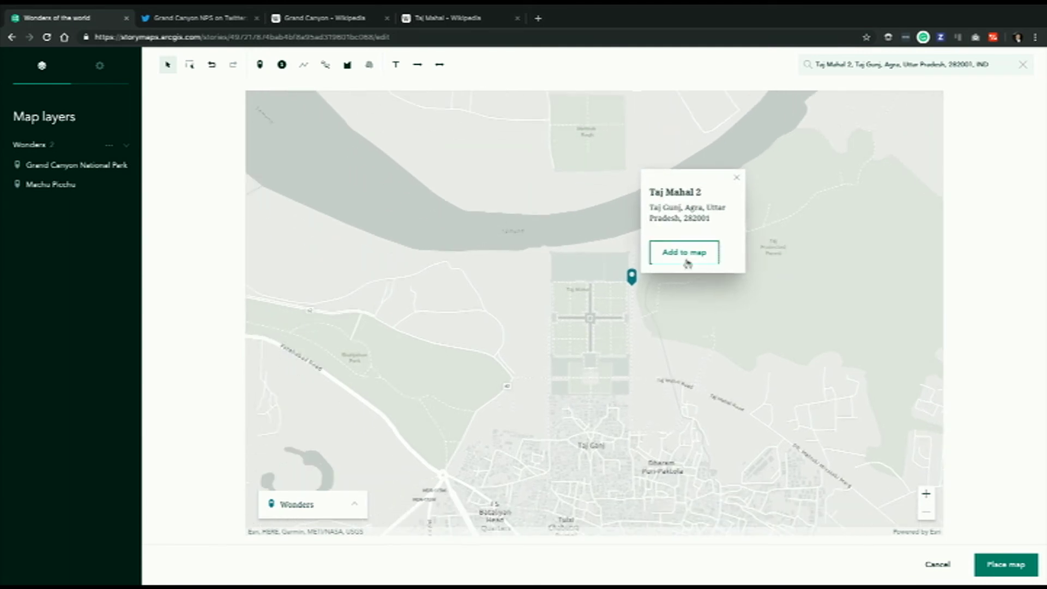
pyautogui.click(690, 257)
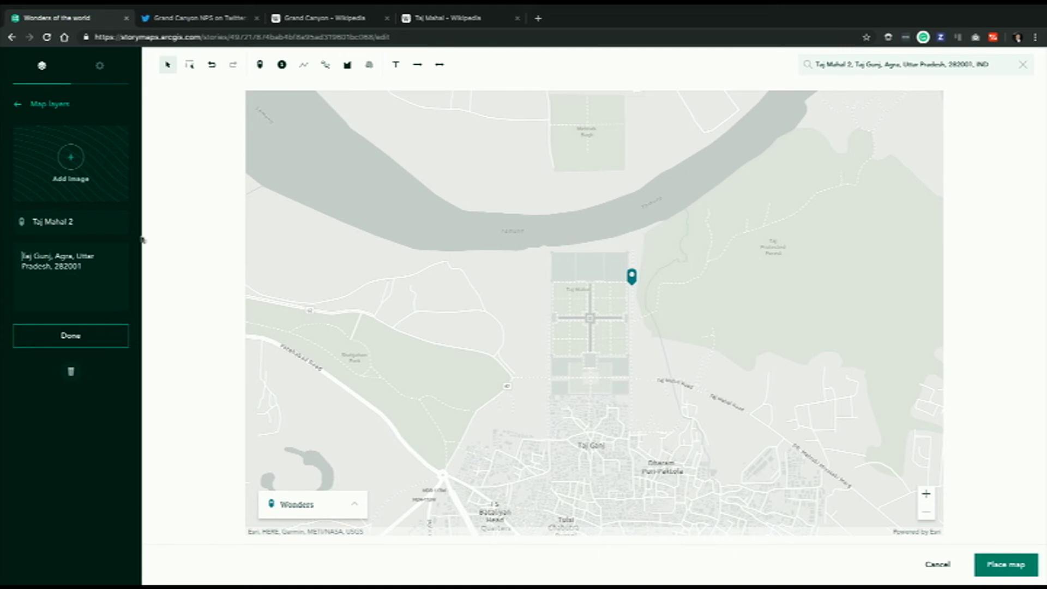
# Name the new map point "Taj Mahal" and give it the Taj Mahal picture from the wonders folder.
pyautogui.click(106, 224)
pyautogui.press('BackSpace')
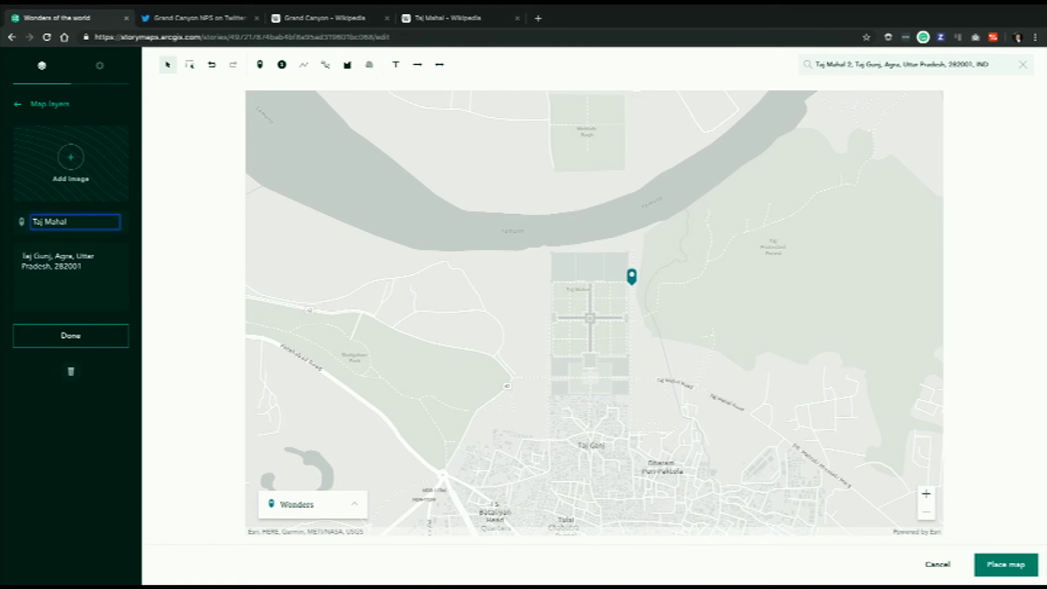
pyautogui.click(78, 171)
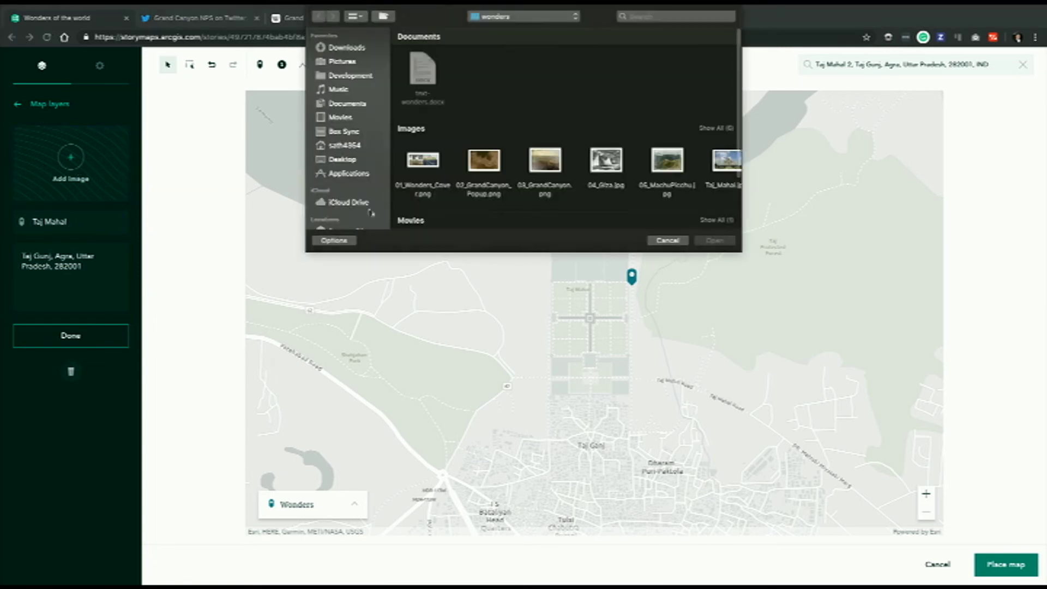
pyautogui.doubleClick(725, 161)
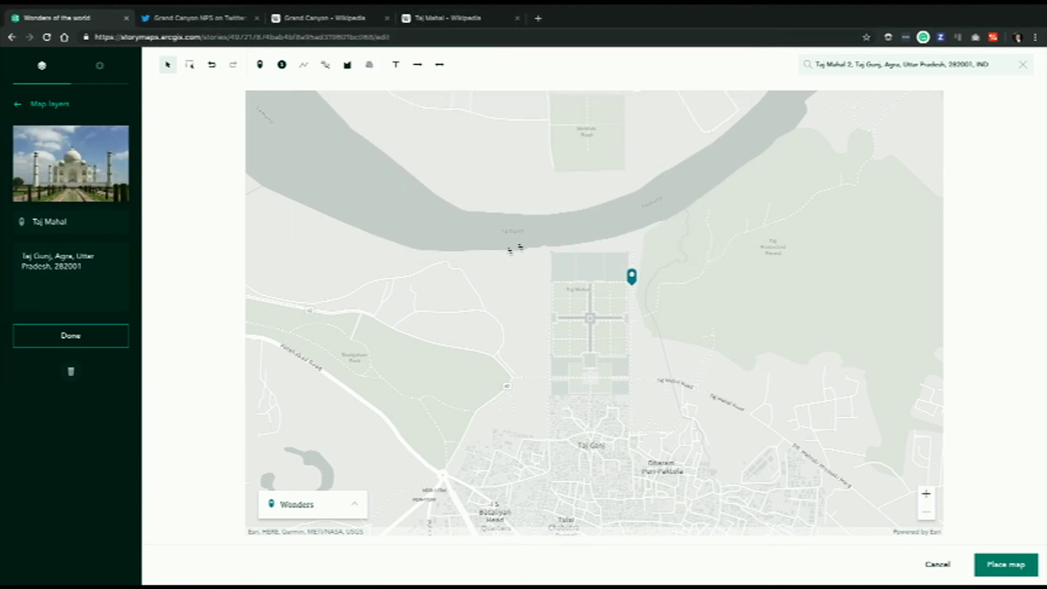
pyautogui.click(125, 340)
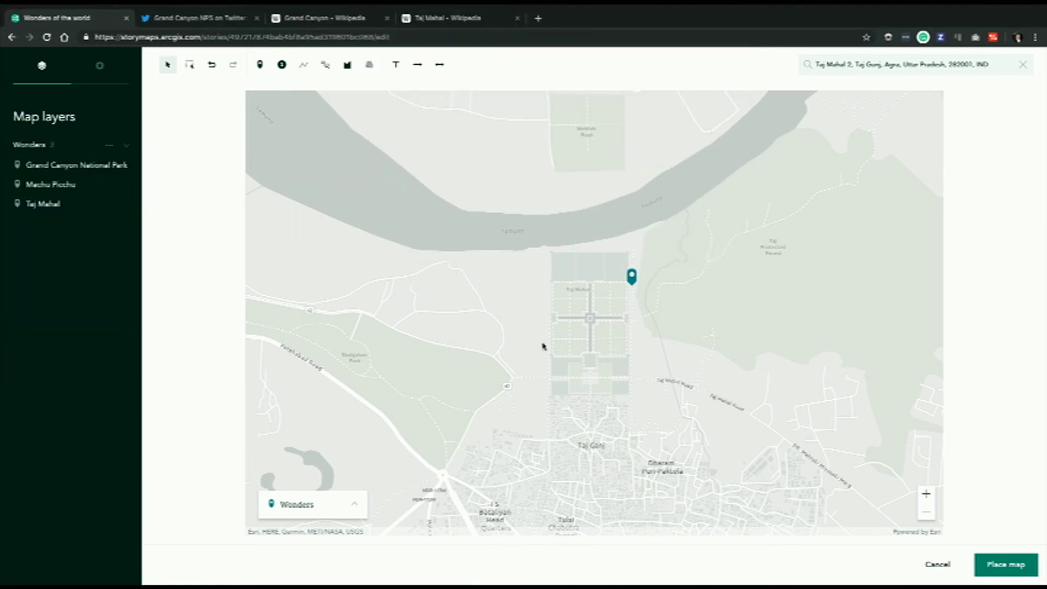
pyautogui.click(631, 281)
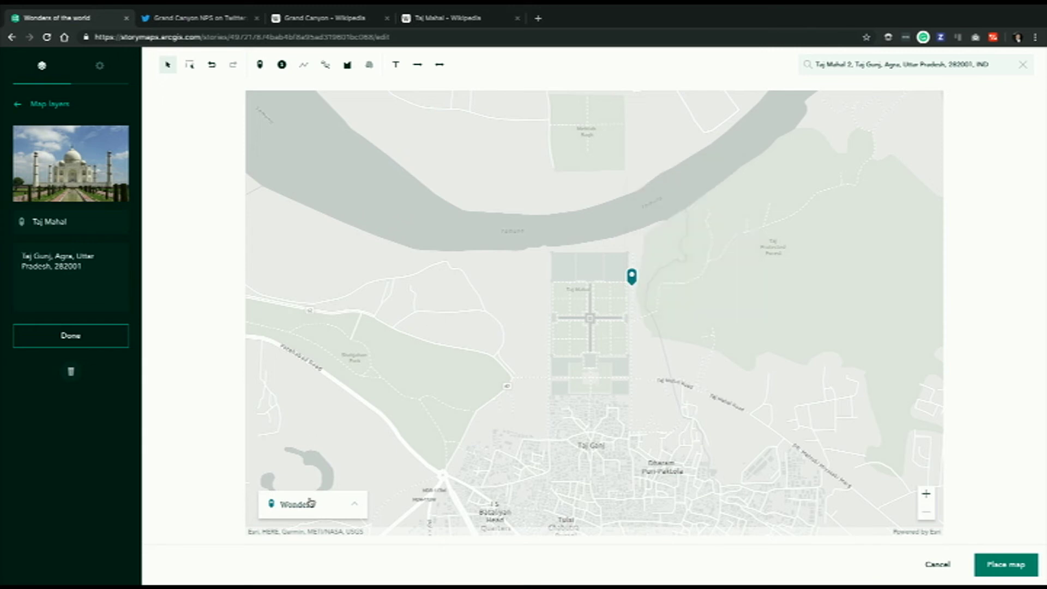
pyautogui.click(536, 389)
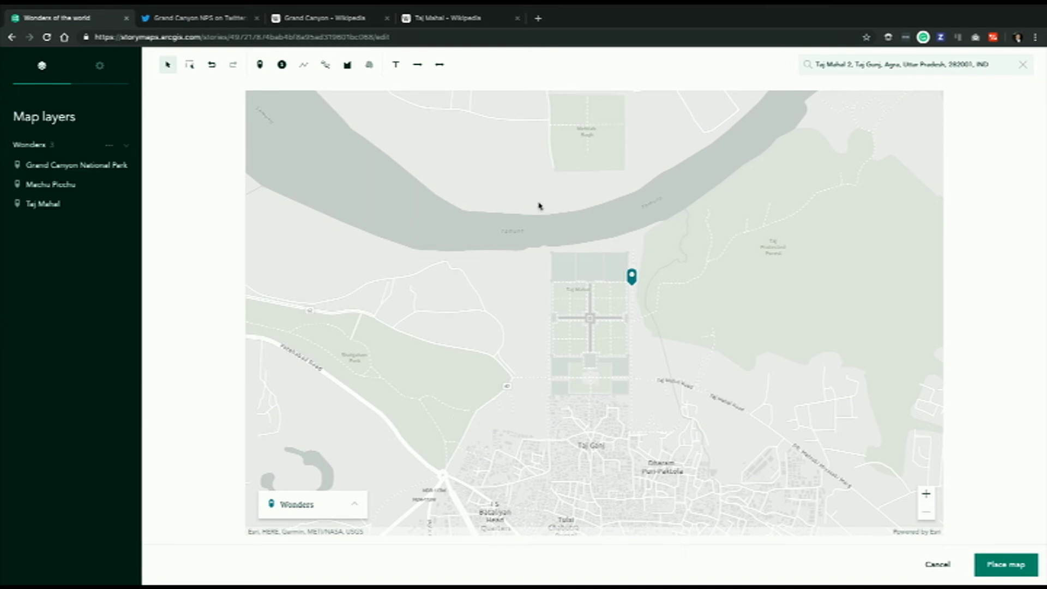
# Add the annotation "Taj Mahal - My Fav place" east of the Taj Mahal marker, with a leader line.
pyautogui.click(397, 68)
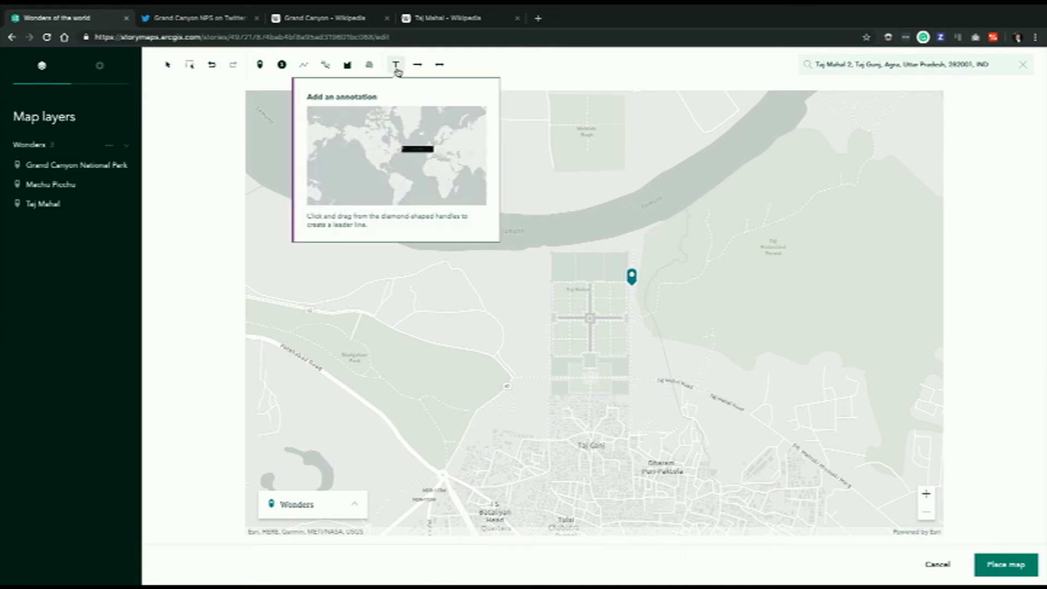
pyautogui.click(642, 331)
pyautogui.click(644, 335)
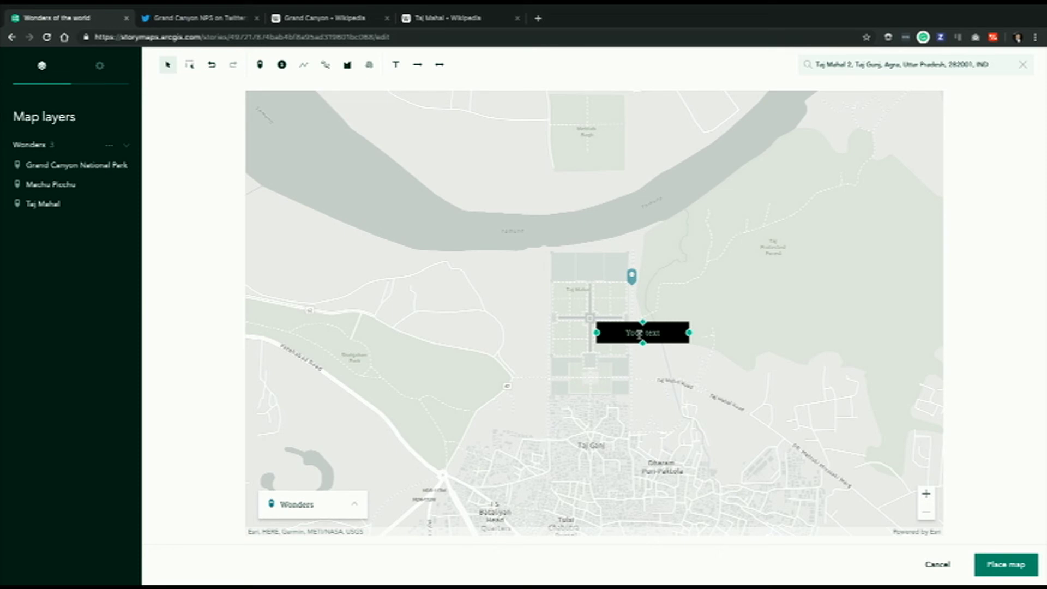
pyautogui.write('Taj Malhal - My Fav place')
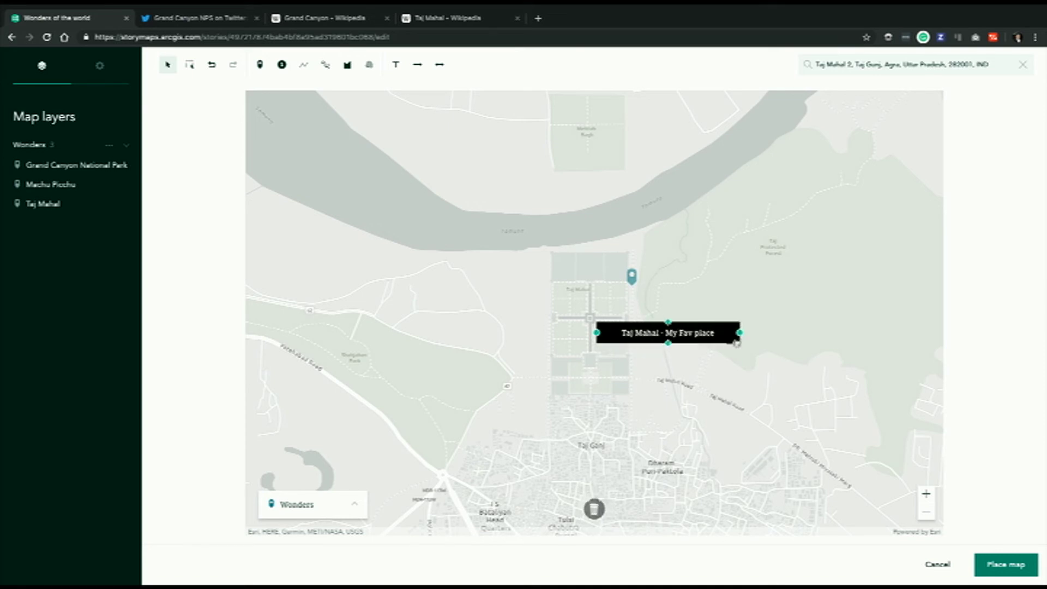
pyautogui.moveTo(700, 337)
pyautogui.mouseDown()
pyautogui.moveTo(746, 311)
pyautogui.moveTo(762, 287)
pyautogui.moveTo(661, 334)
pyautogui.moveTo(631, 332)
pyautogui.mouseUp()
pyautogui.click(652, 380)
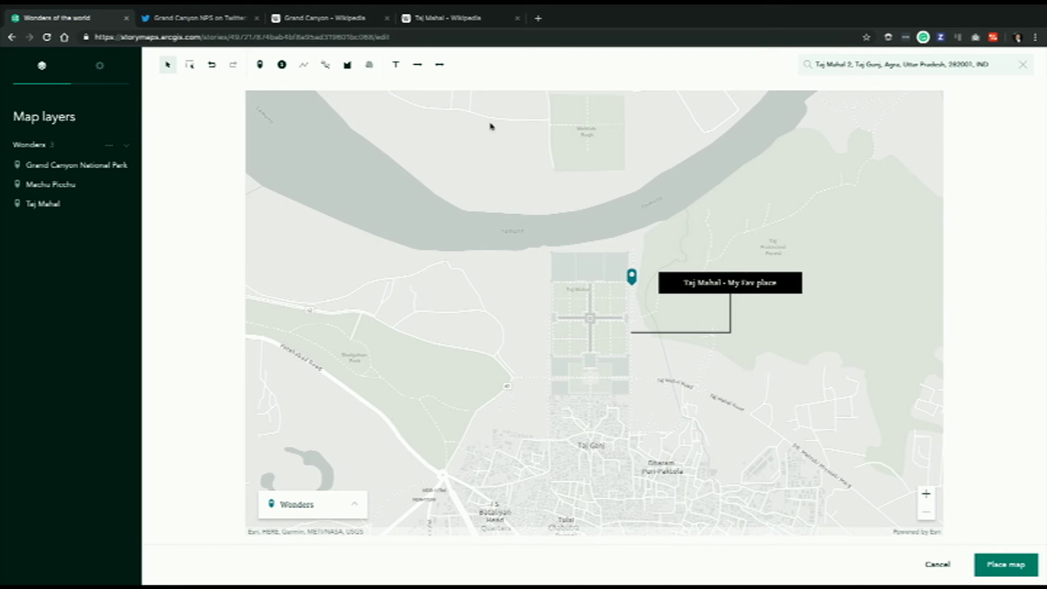
# Add three numbered points south of the river, west of the Taj Mahal.
pyautogui.click(283, 65)
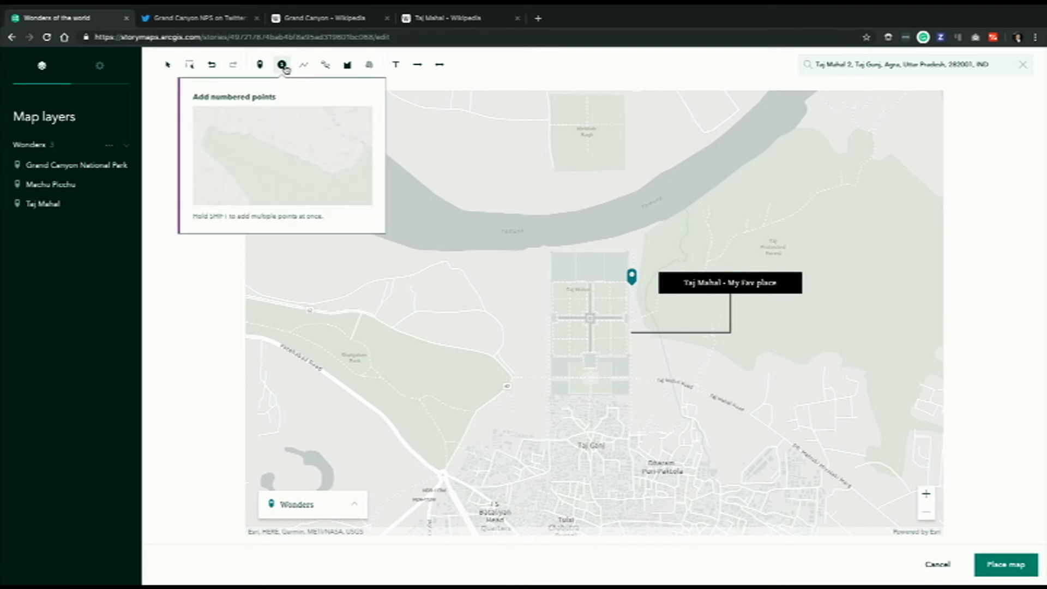
pyautogui.click(349, 264)
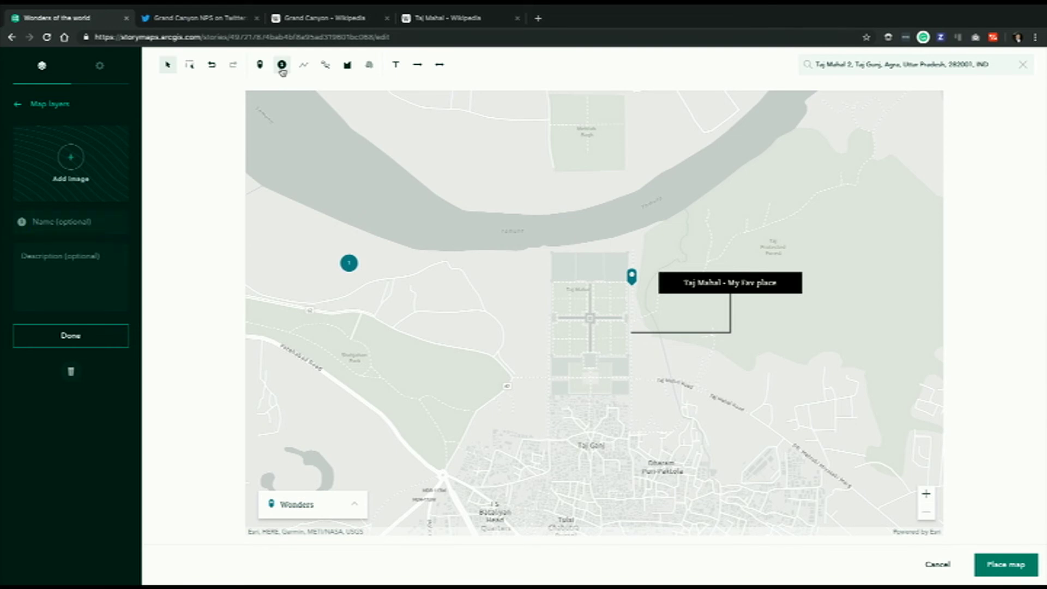
pyautogui.click(430, 315)
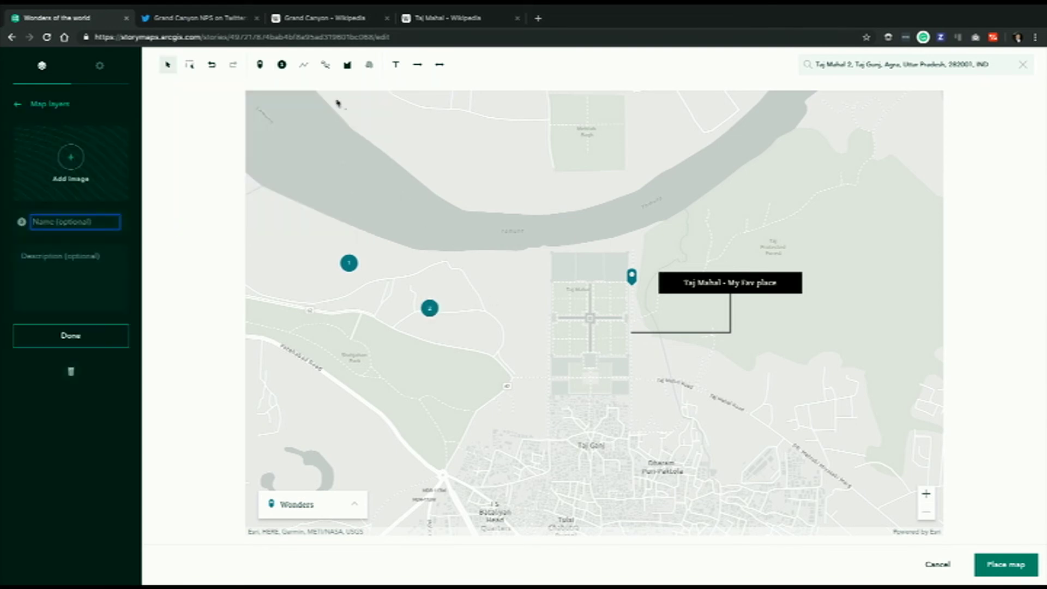
pyautogui.click(282, 65)
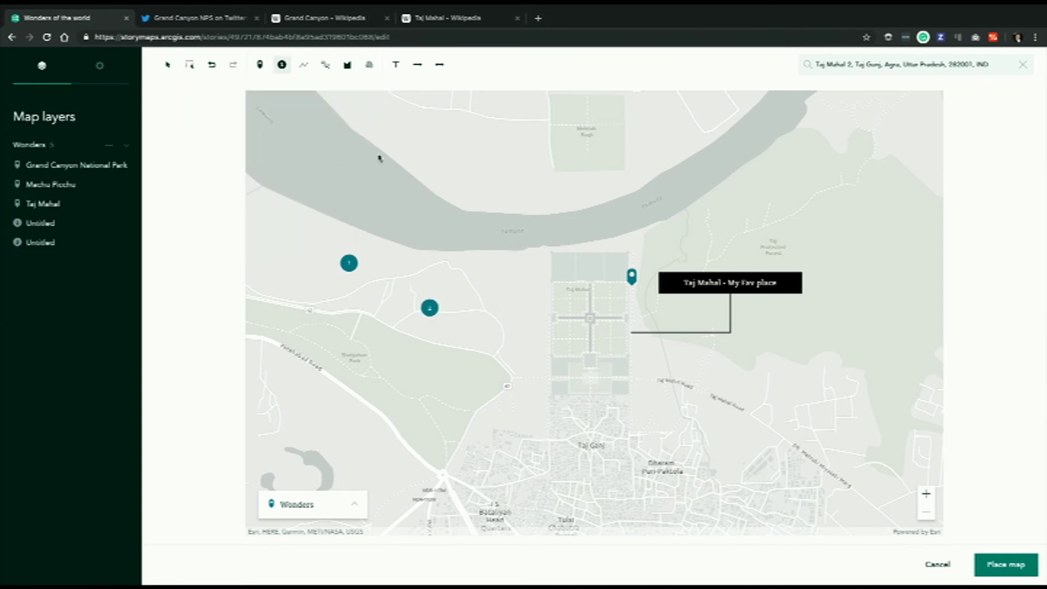
pyautogui.click(493, 278)
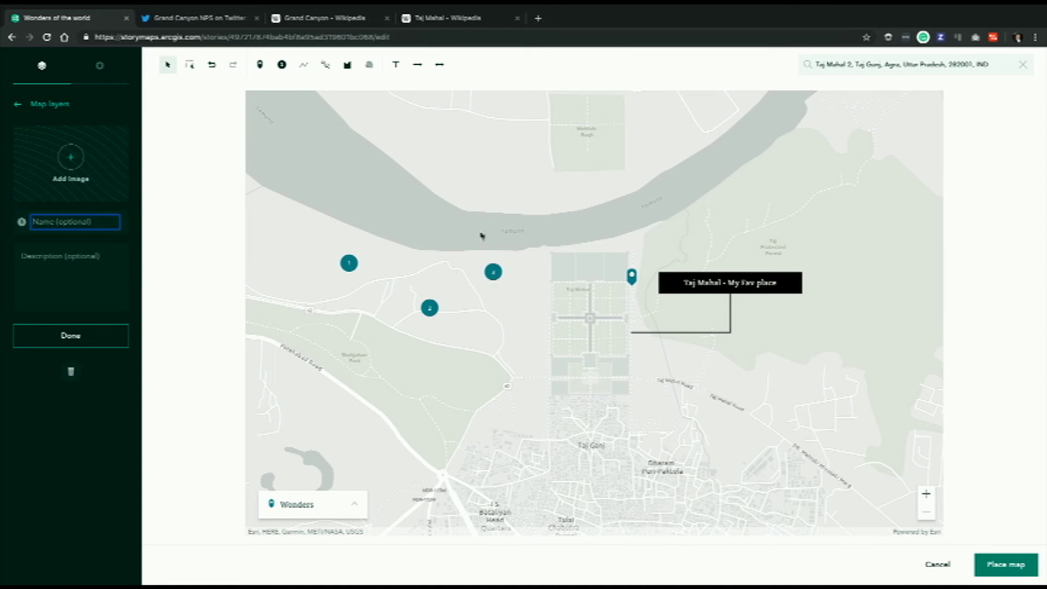
# Draw a three-vertex line on the express map along the west side and southern part of the Taj Mahal grounds.
pyautogui.click(305, 65)
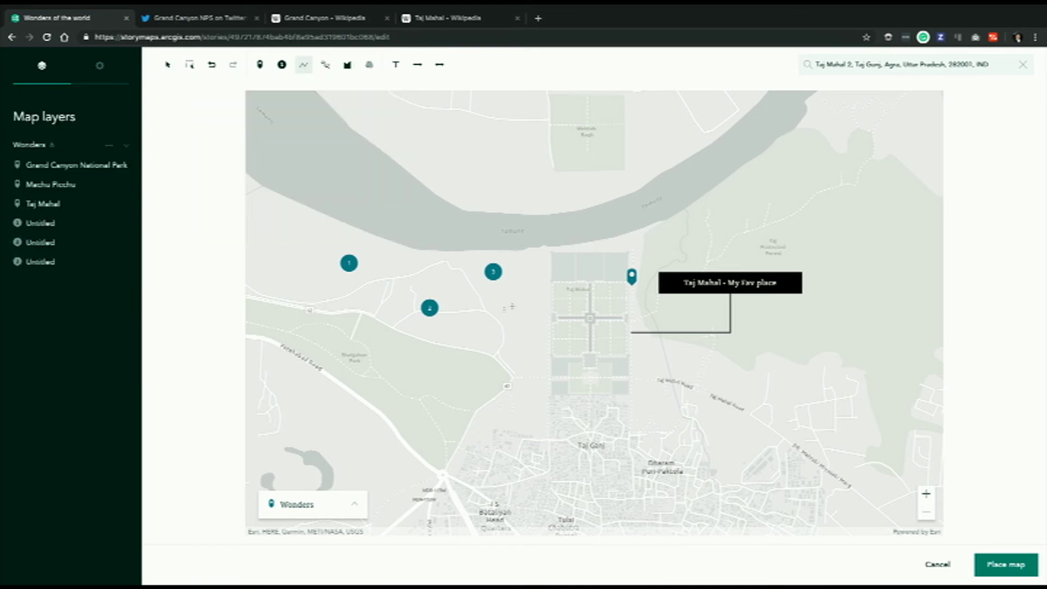
pyautogui.click(549, 283)
pyautogui.click(548, 363)
pyautogui.doubleClick(627, 360)
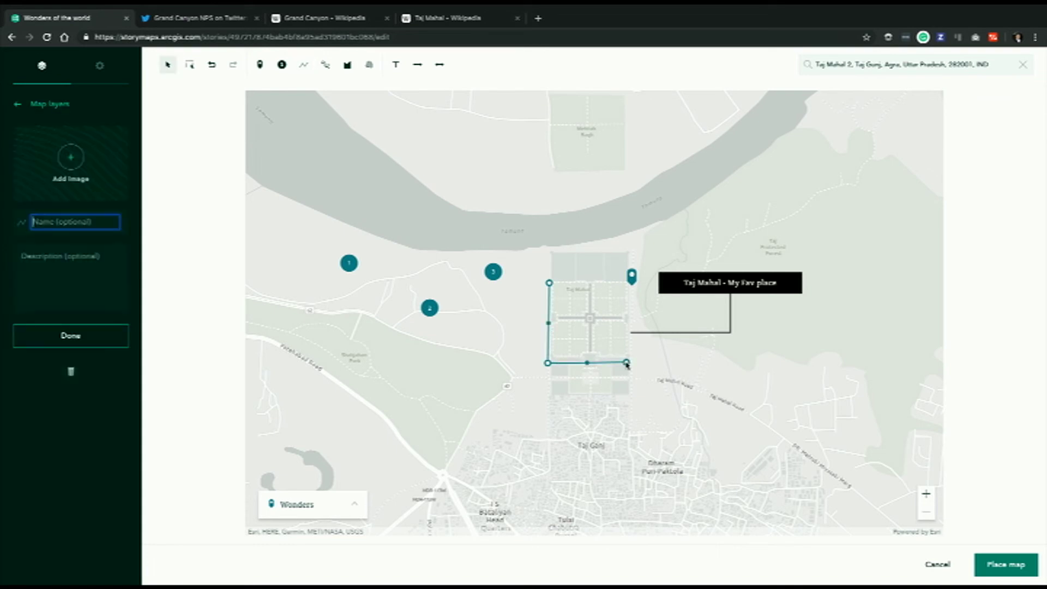
# Reshape the new line by pulling its western side outward with extra vertices and bending its southern segment into a deep southward curve.
pyautogui.click(587, 363)
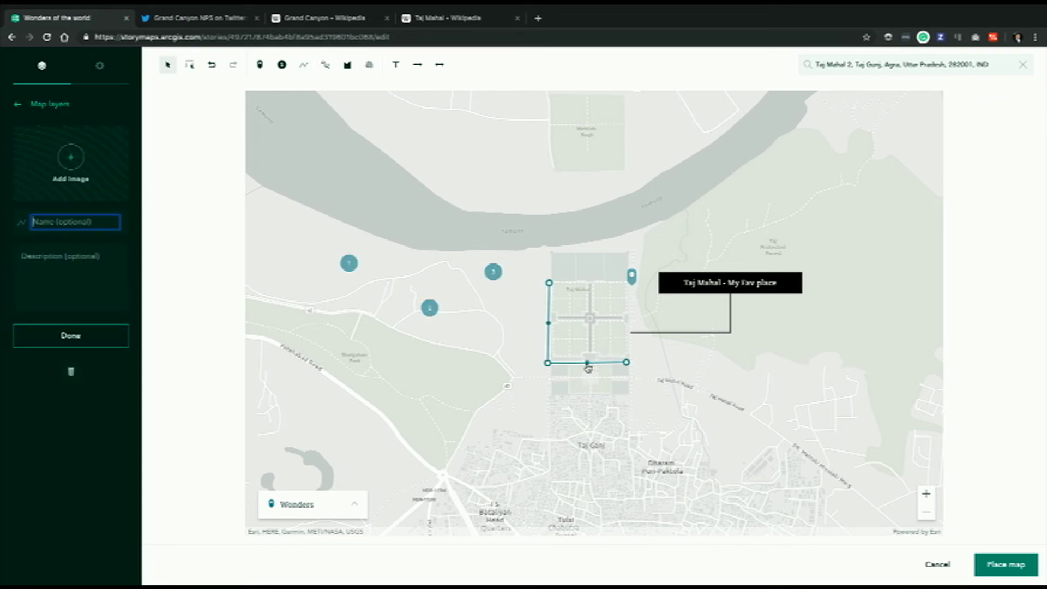
pyautogui.moveTo(550, 324); pyautogui.dragTo(521, 350)
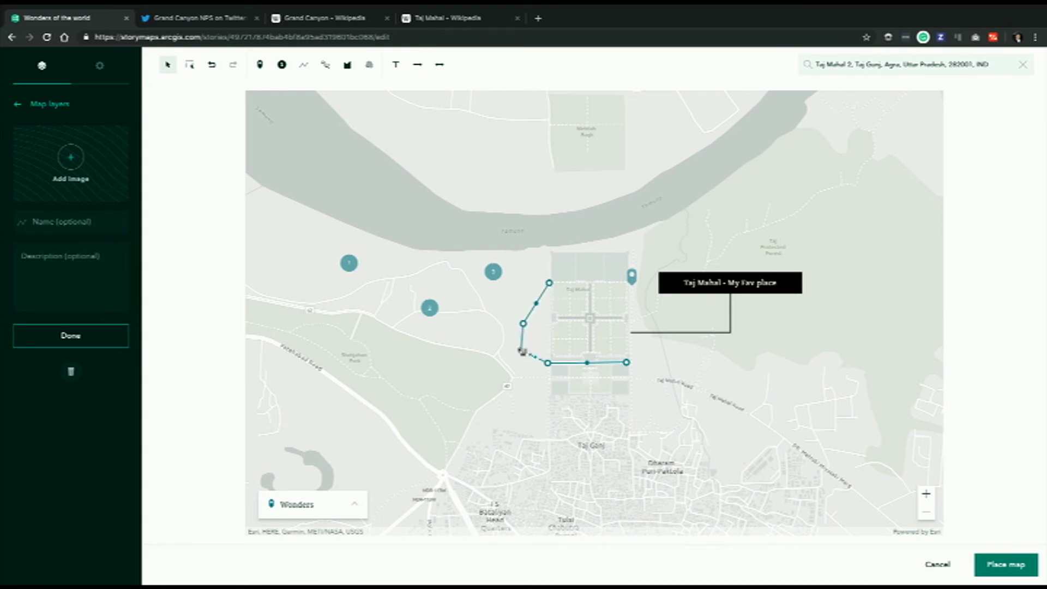
pyautogui.moveTo(536, 305); pyautogui.dragTo(527, 298)
pyautogui.click(604, 362)
pyautogui.moveTo(588, 367); pyautogui.dragTo(611, 423)
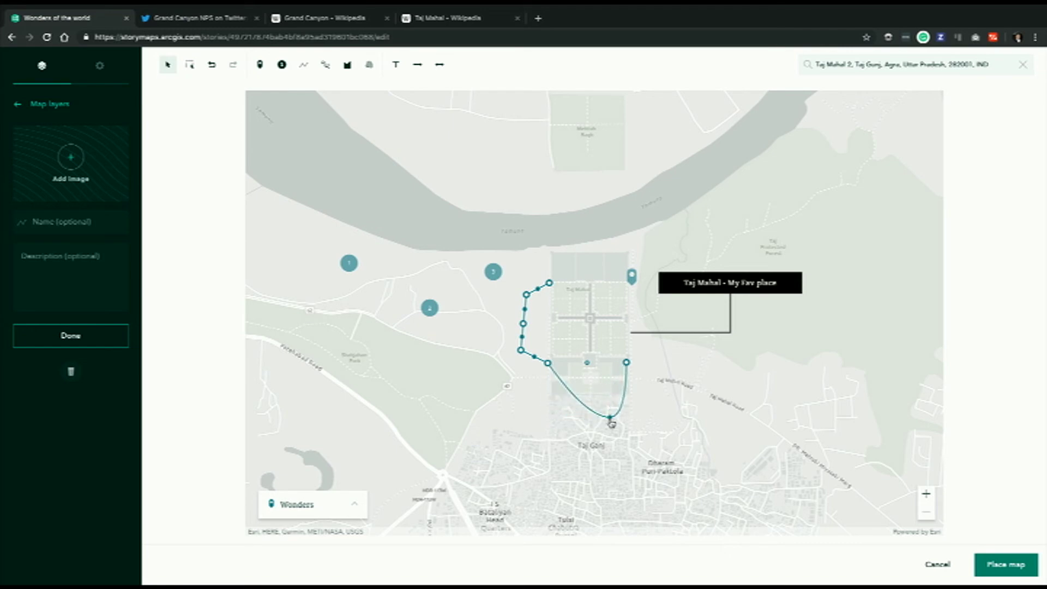
pyautogui.click(643, 433)
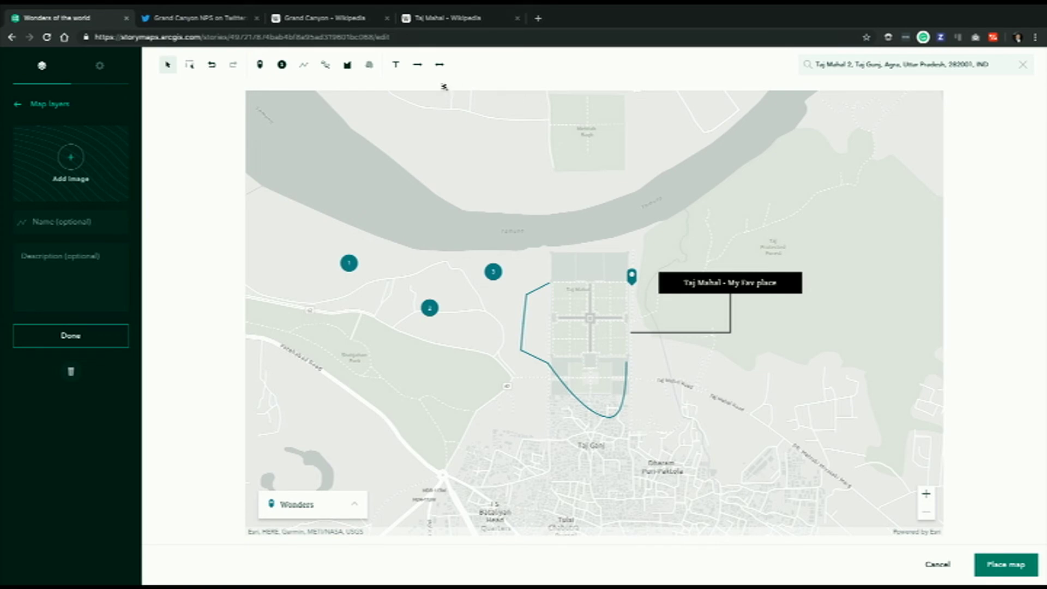
# Draw an arrow from the southwest towards the Taj Mahal grounds and bend it into an arc over the park.
pyautogui.click(418, 65)
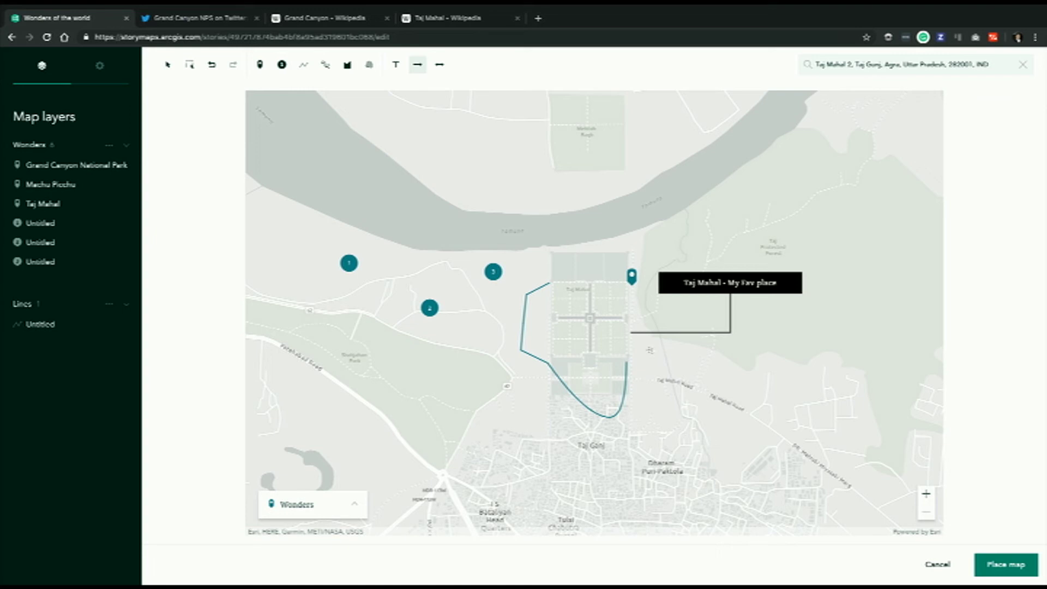
pyautogui.moveTo(384, 431); pyautogui.dragTo(526, 372)
pyautogui.click(465, 402)
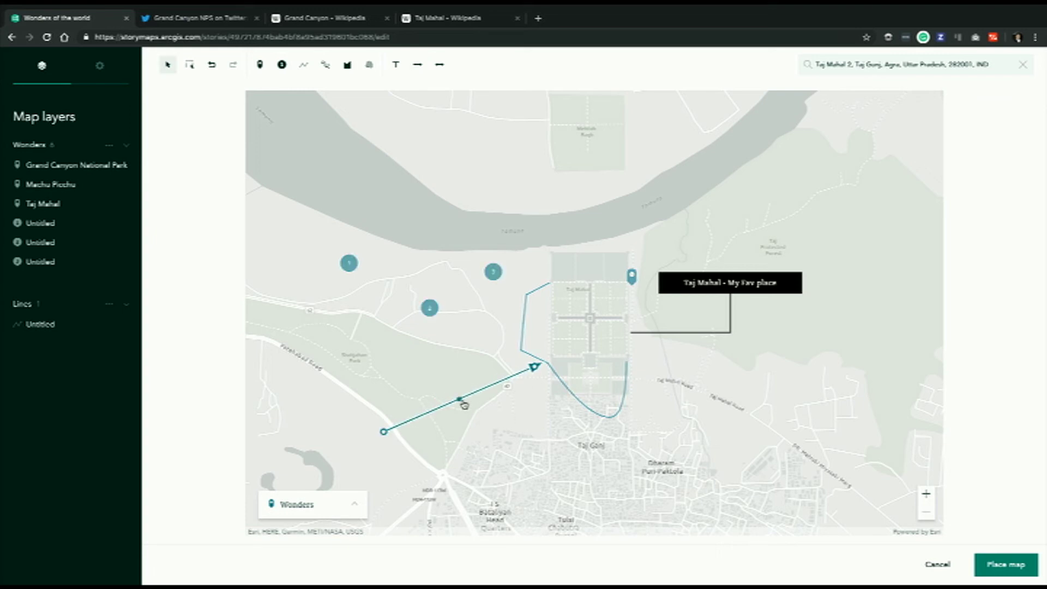
pyautogui.moveTo(459, 401); pyautogui.dragTo(395, 355)
pyautogui.moveTo(487, 359); pyautogui.dragTo(466, 356)
pyautogui.click(476, 129)
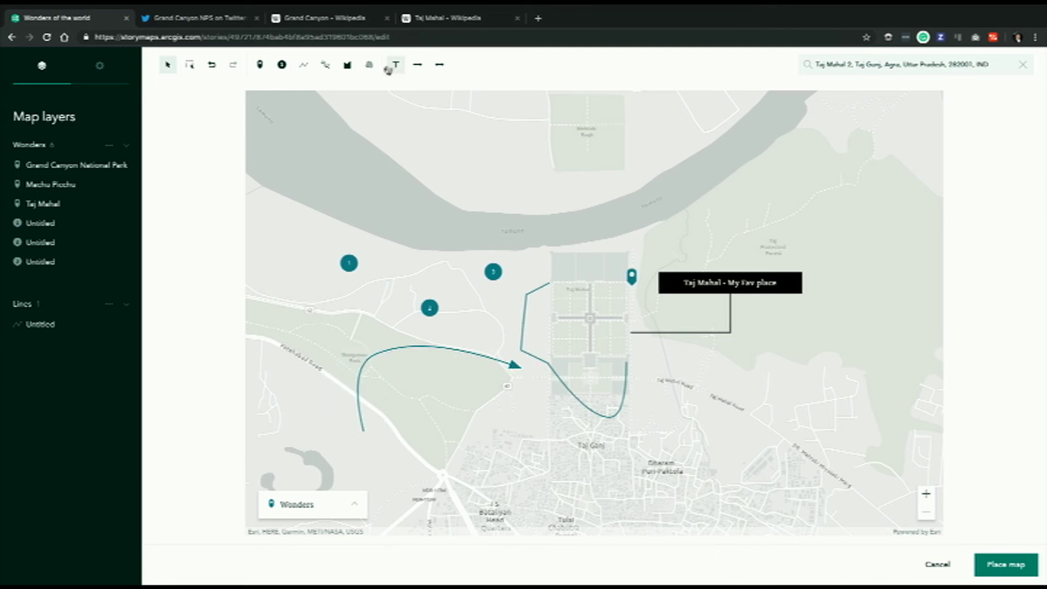
# Draw a freehand line along the river's north bank and remove numbered point 3 from the map.
pyautogui.click(326, 70)
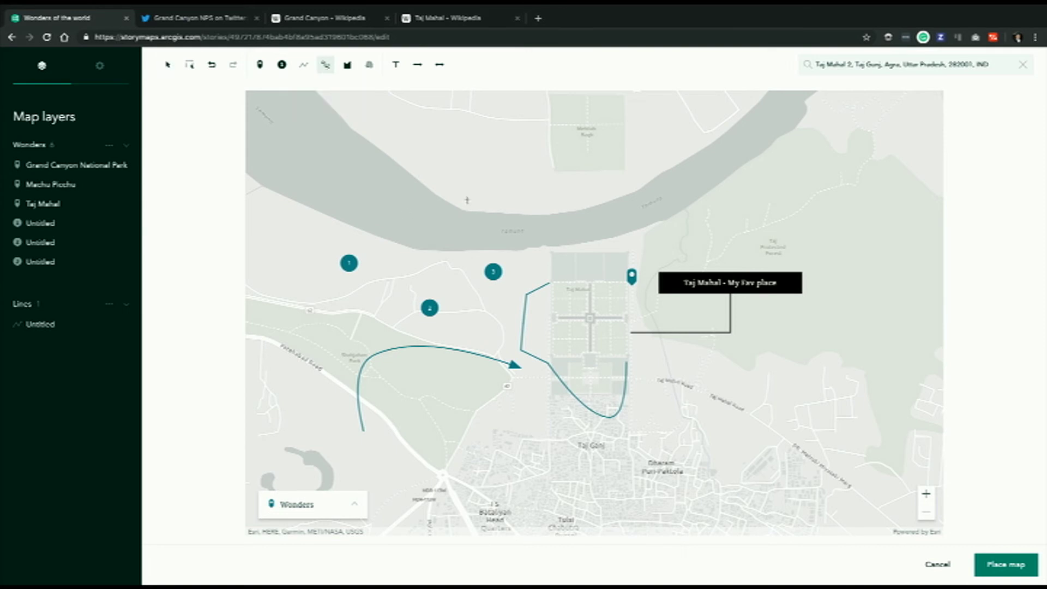
pyautogui.moveTo(450, 206)
pyautogui.mouseDown()
pyautogui.moveTo(555, 214)
pyautogui.moveTo(632, 190)
pyautogui.mouseUp()
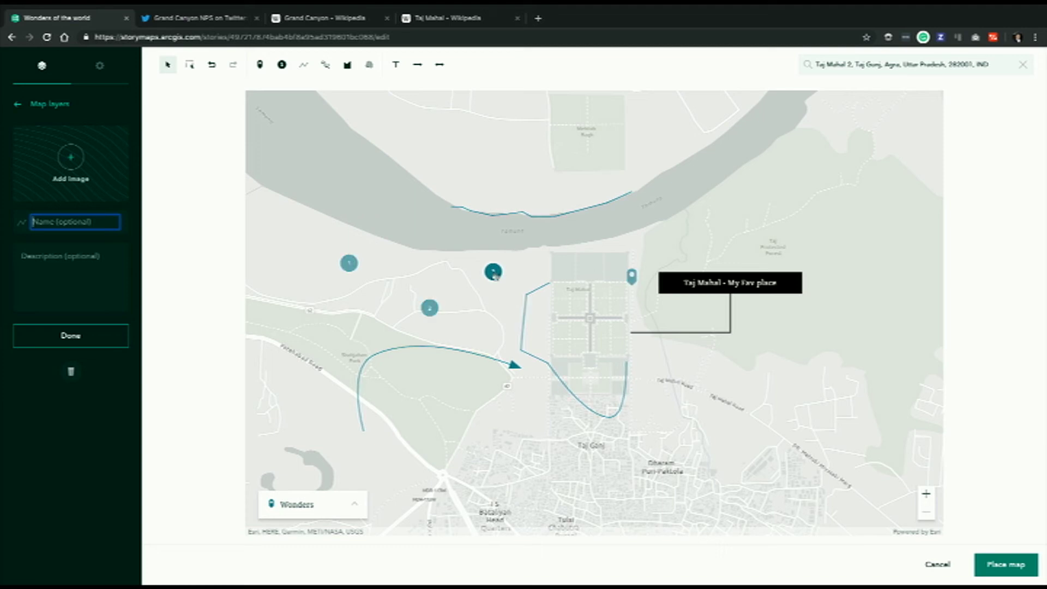
pyautogui.moveTo(493, 271)
pyautogui.mouseDown()
pyautogui.moveTo(539, 360)
pyautogui.moveTo(588, 512)
pyautogui.mouseUp()
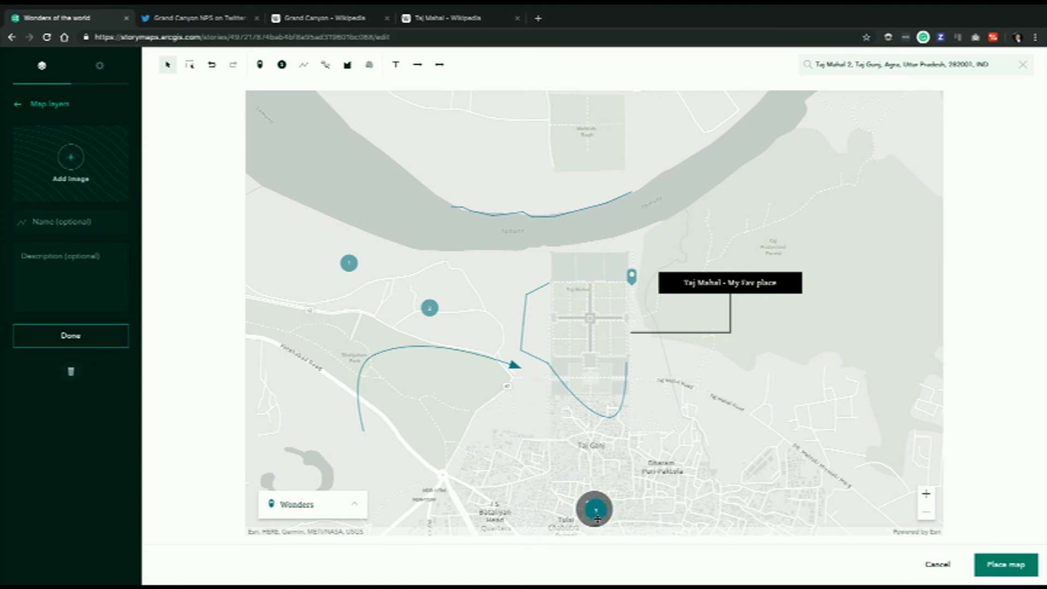
pyautogui.press('Delete')
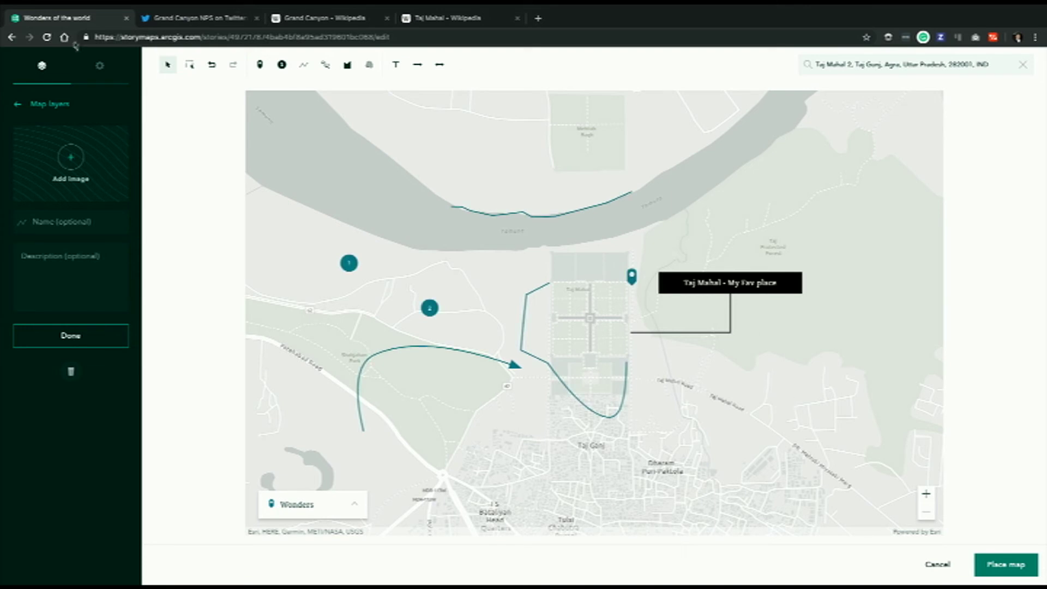
# Review the express map's legend and basemap settings, and place the map in the story.
pyautogui.click(99, 69)
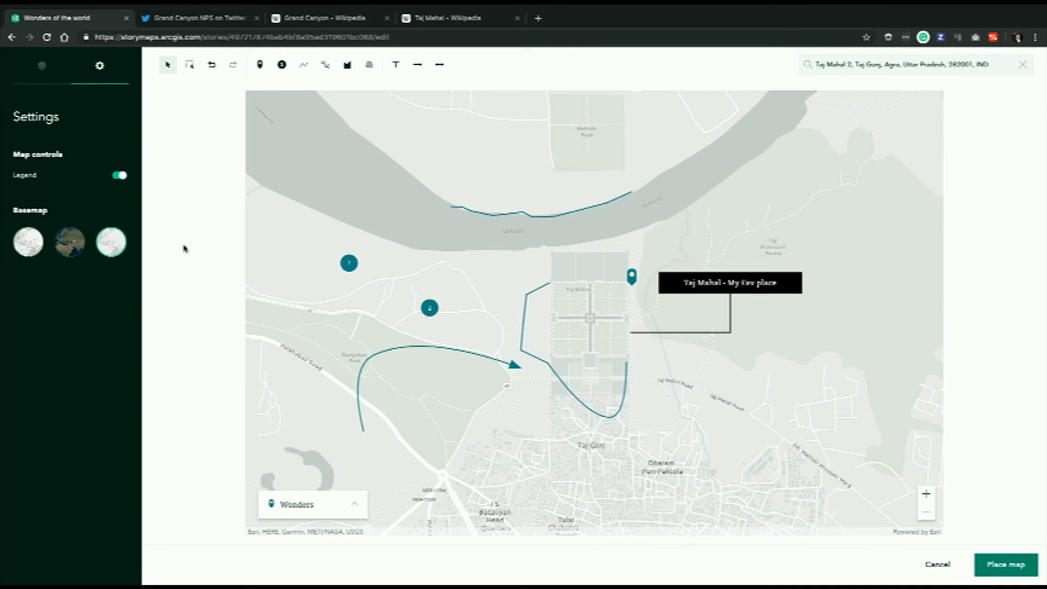
pyautogui.click(1013, 566)
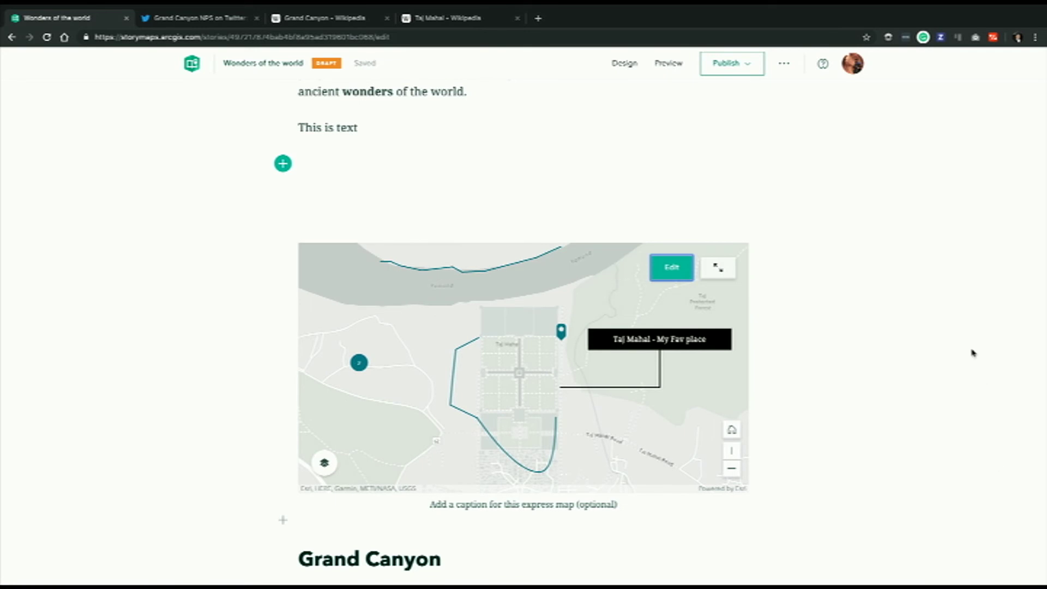
# Add an empty paragraph above the Twitter link beside the Seven Wonders Map.
pyautogui.scroll(-6, 972, 351)
pyautogui.scroll(-9, 972, 351)
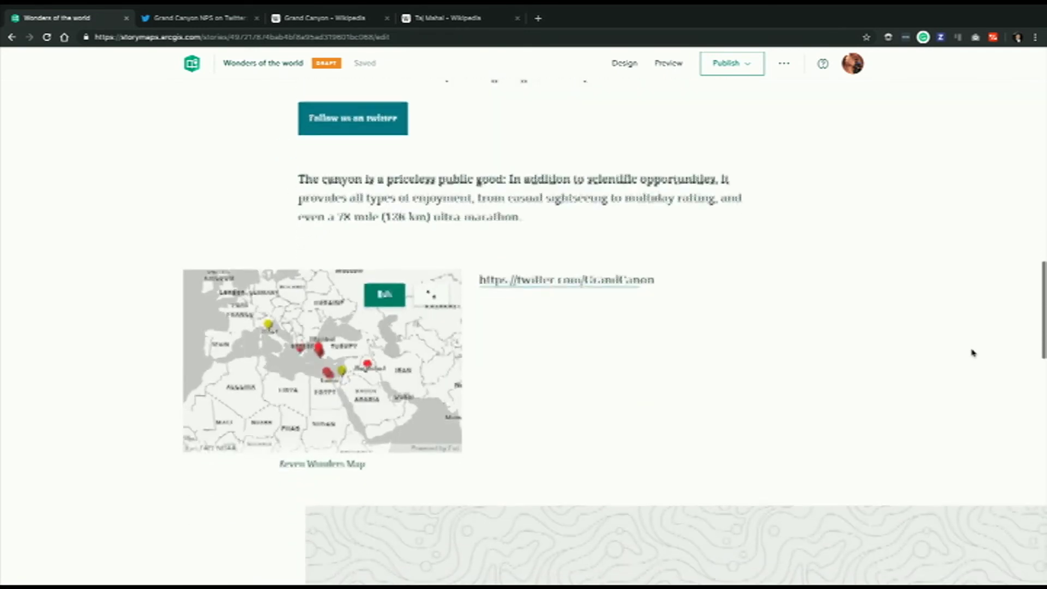
pyautogui.scroll(-4, 972, 351)
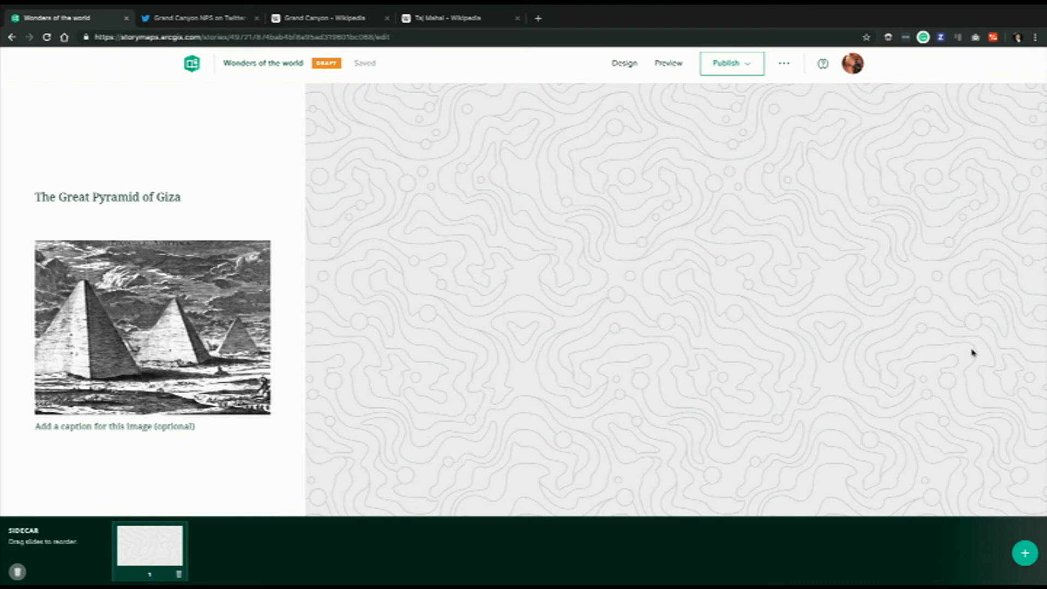
pyautogui.scroll(3, 973, 352)
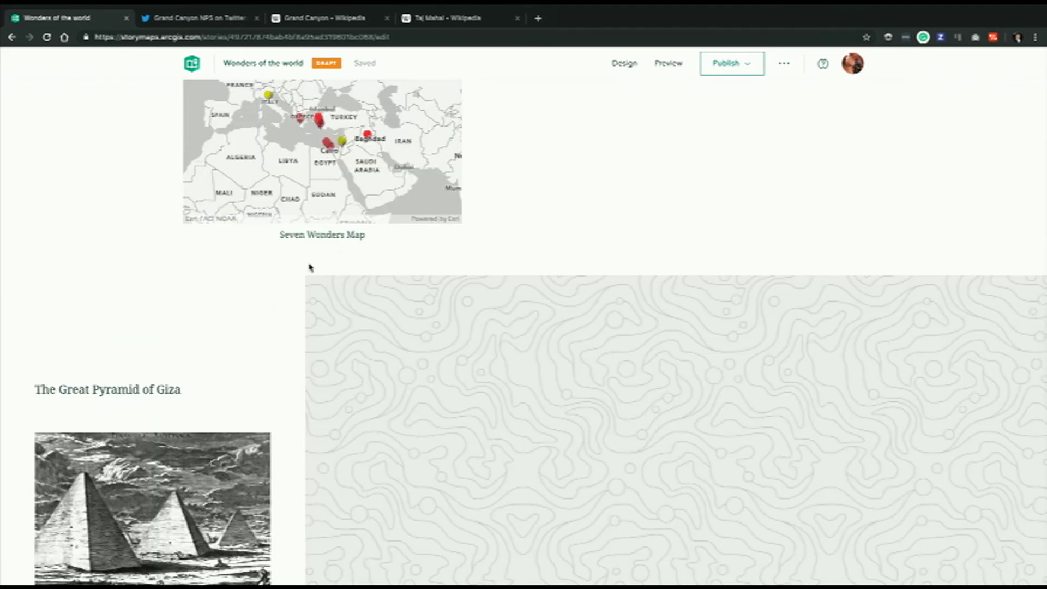
pyautogui.click(371, 235)
pyautogui.press('Return')
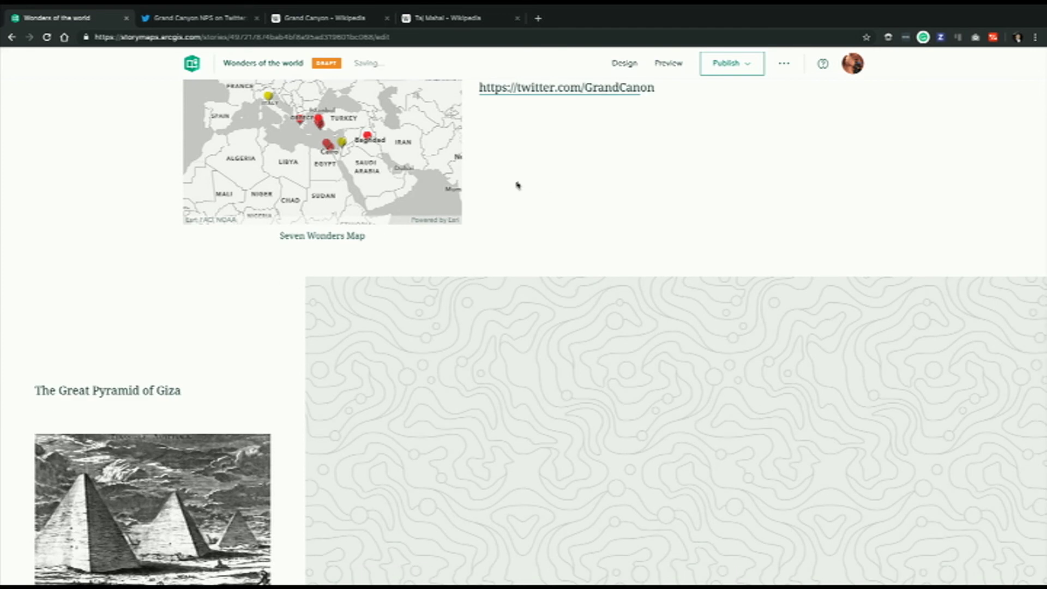
# Look up the Sidecar option among the content blocks that can be inserted below the "Follow us on twitter" button.
pyautogui.scroll(5, 343, 271)
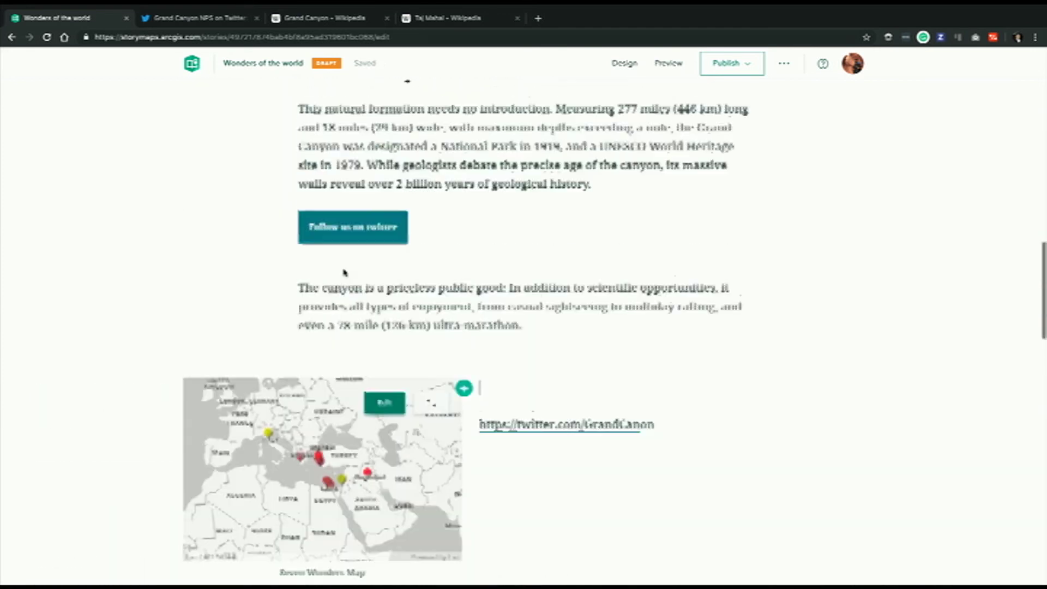
pyautogui.click(282, 252)
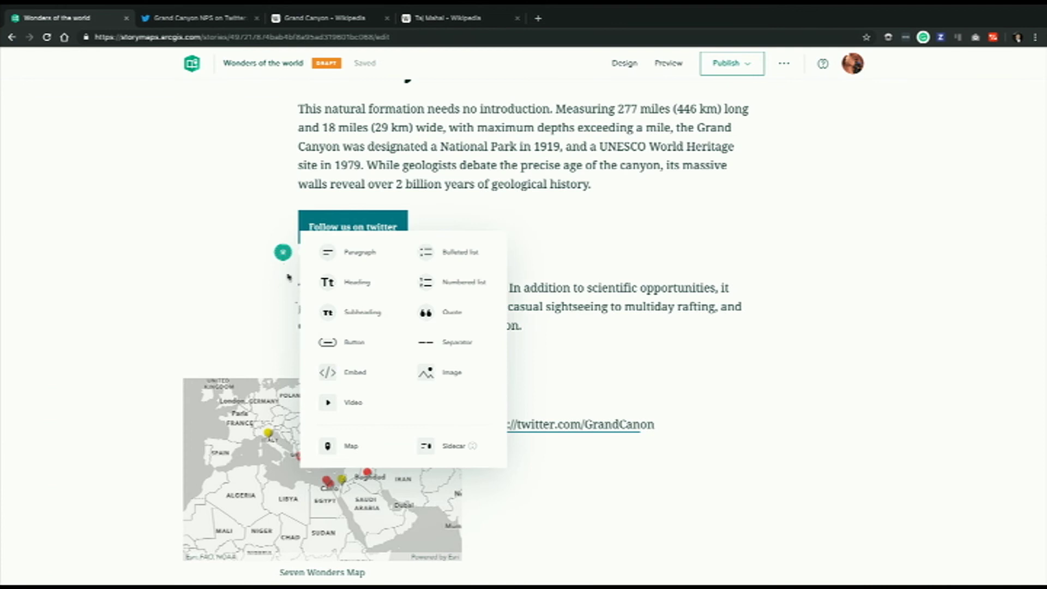
pyautogui.click(459, 449)
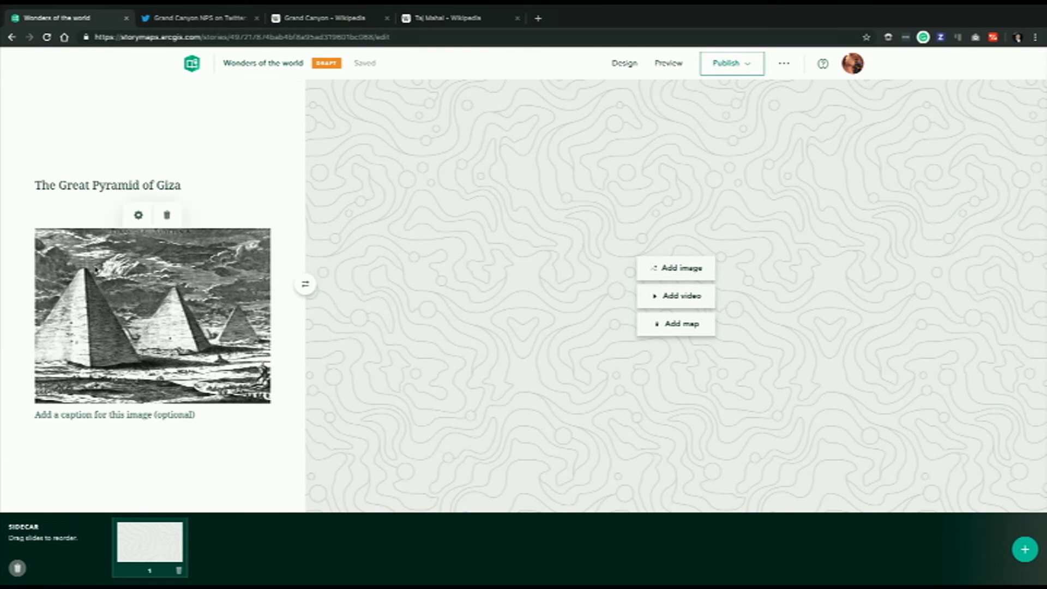
# Add the pyramids video from the wonders folder as the media of the Great Pyramid of Giza sidecar slide.
pyautogui.click(685, 299)
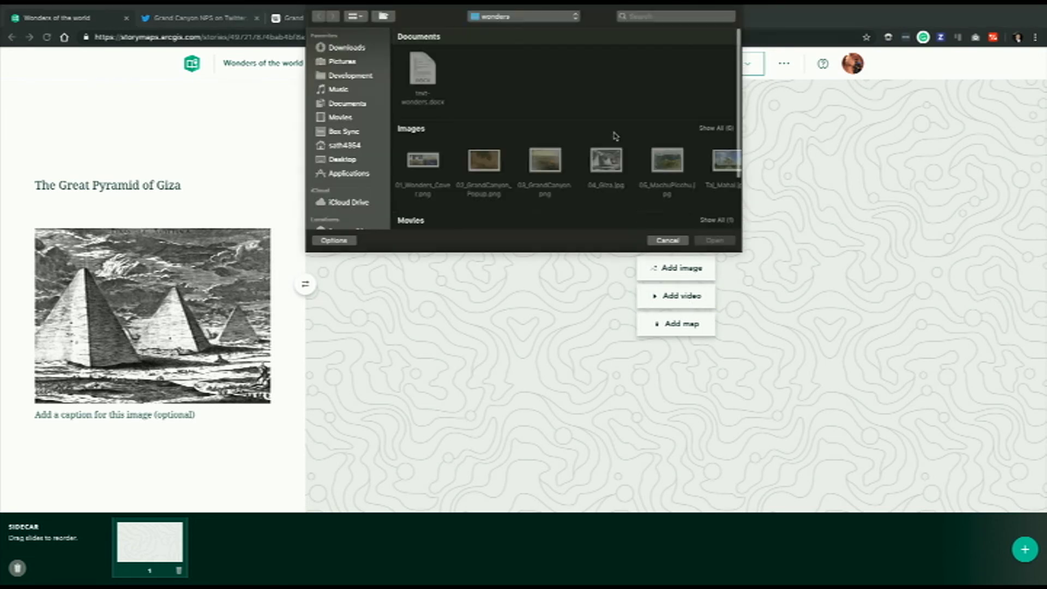
pyautogui.scroll(-3, 545, 164)
pyautogui.click(431, 180)
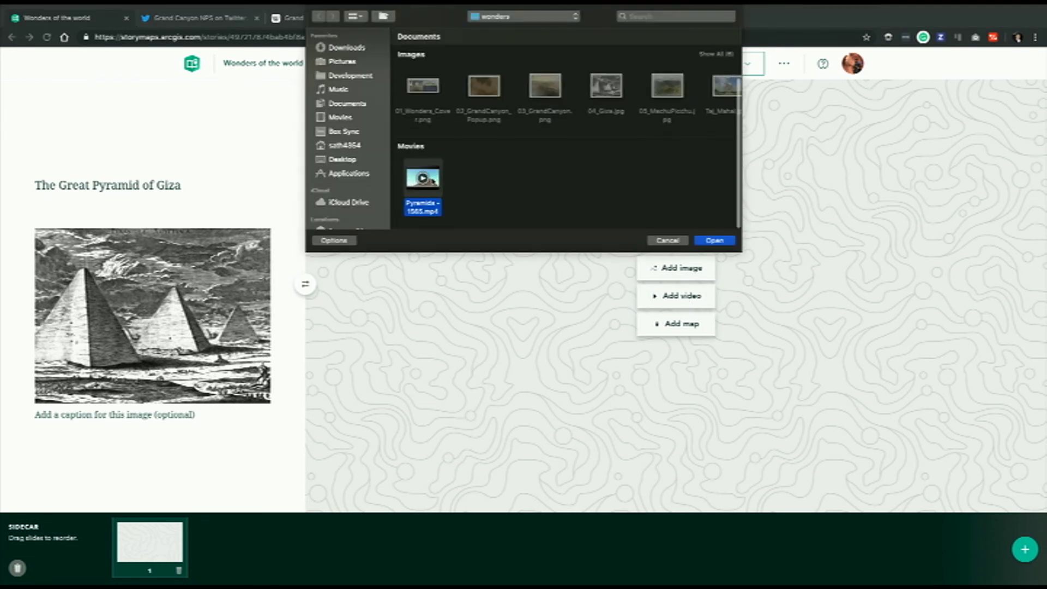
pyautogui.click(708, 243)
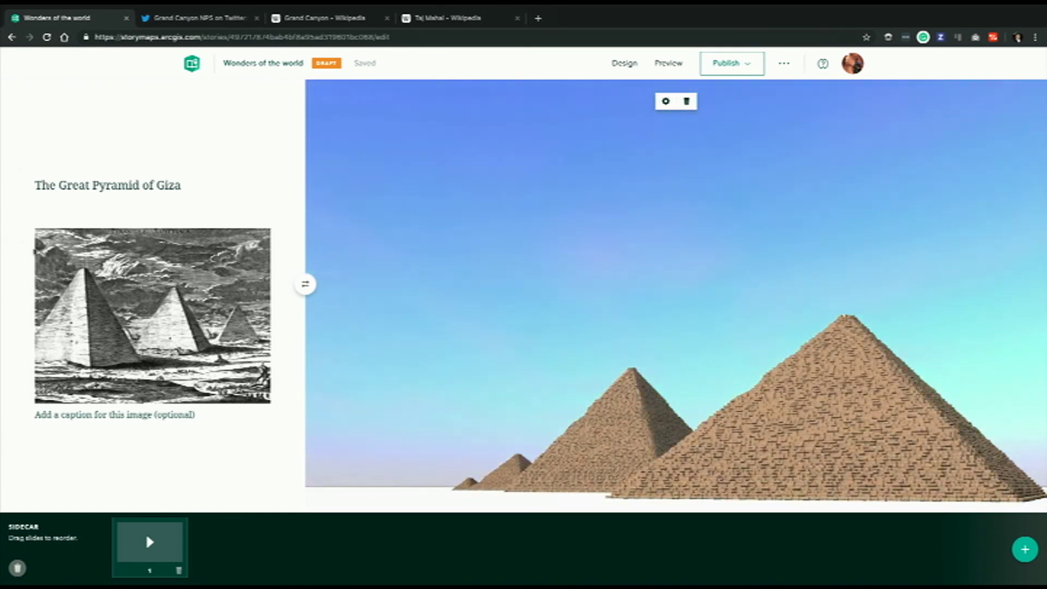
# Start a web content embed below the sidecar, and copy the address of the Grand Canyon Wikipedia page from its browser tab.
pyautogui.moveTo(57, 270)
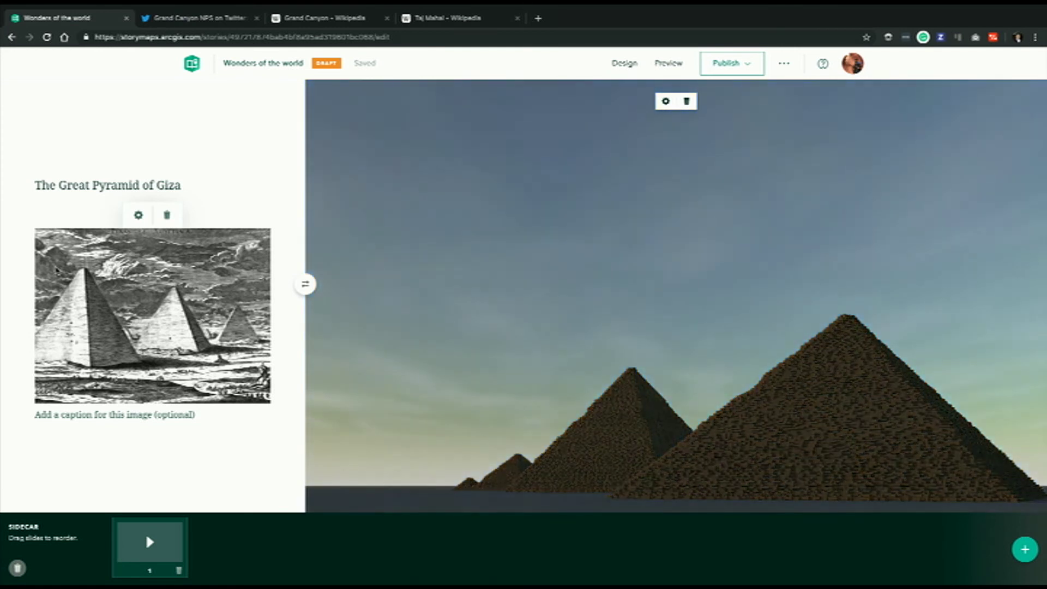
pyautogui.scroll(-5, 56, 269)
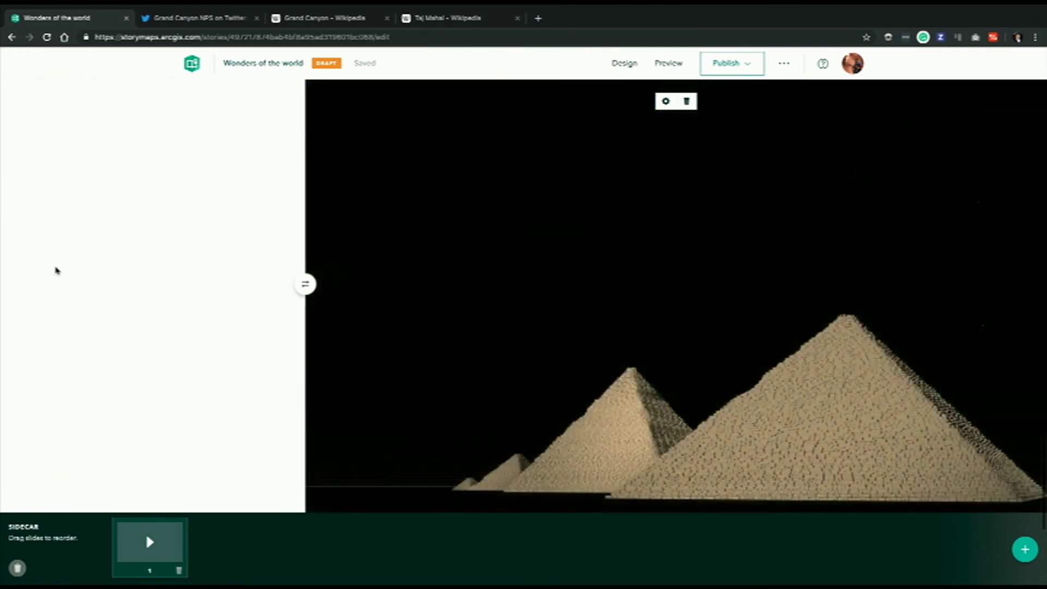
pyautogui.scroll(-5, 57, 270)
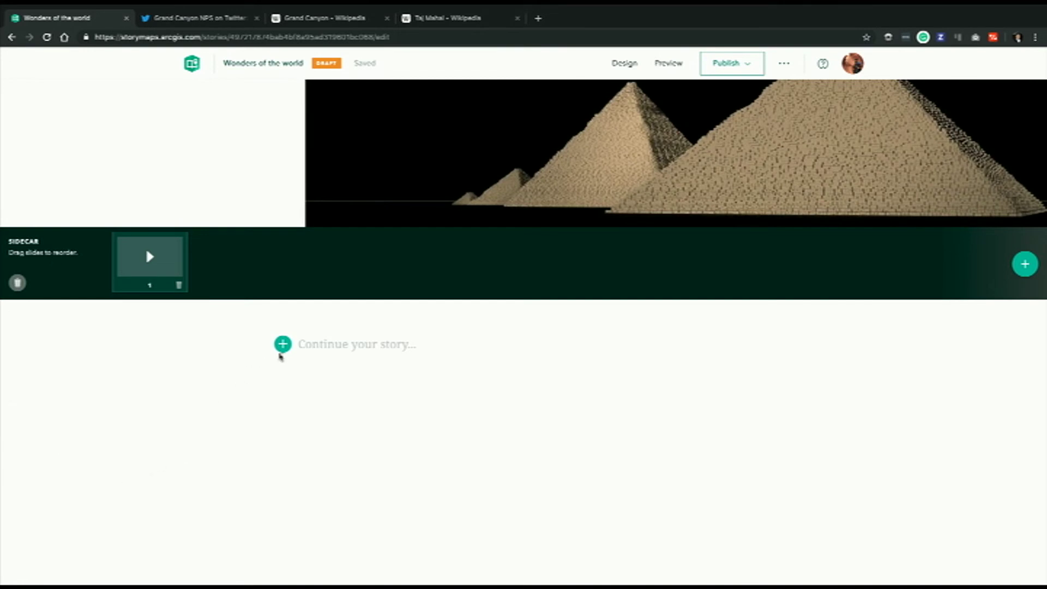
pyautogui.click(283, 345)
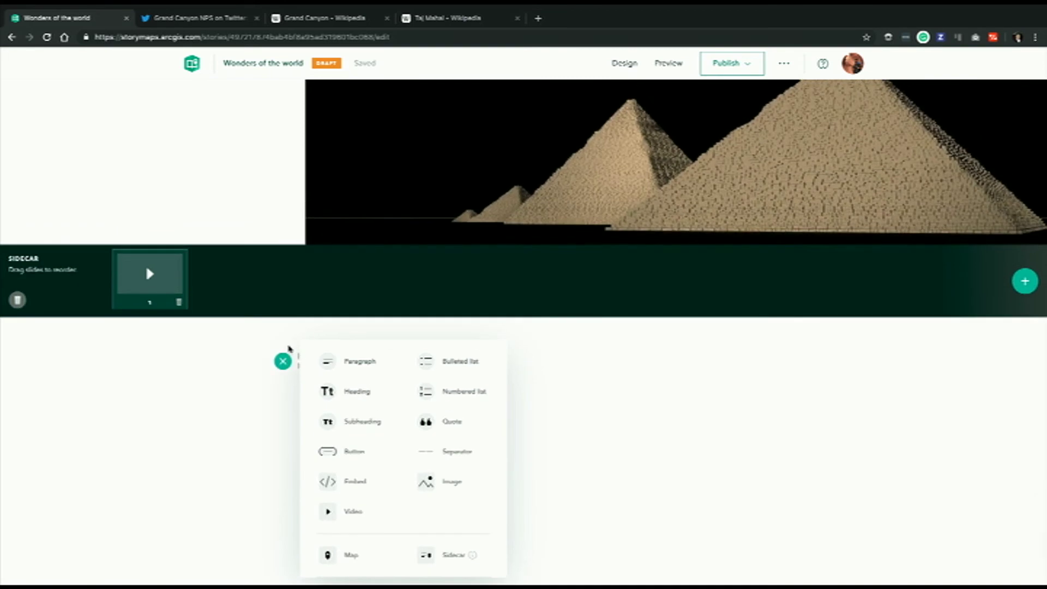
pyautogui.click(360, 483)
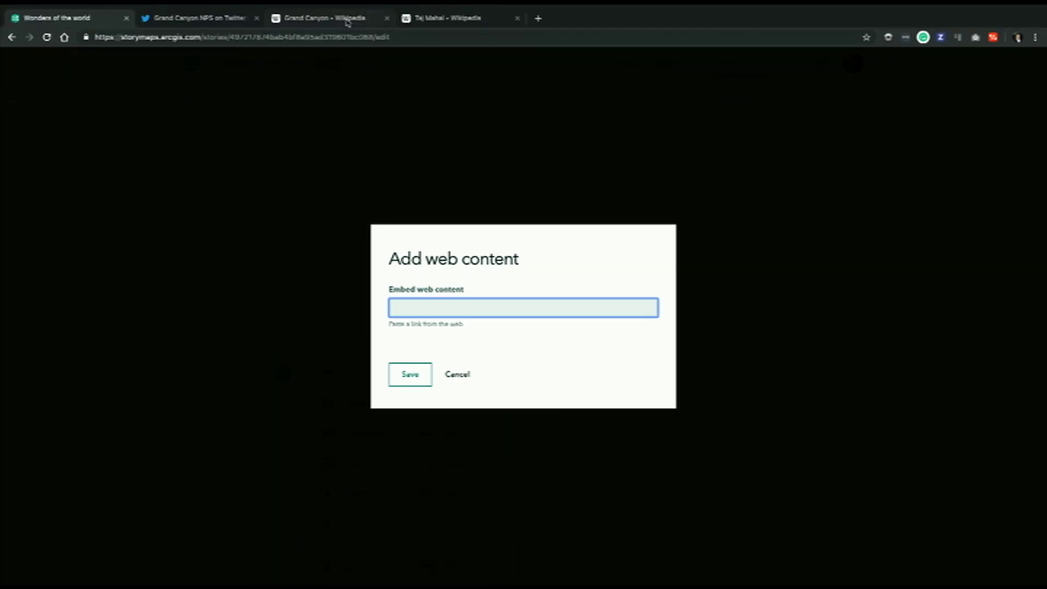
pyautogui.click(345, 22)
pyautogui.click(332, 38)
pyautogui.hotkey('ctrl', 'c')
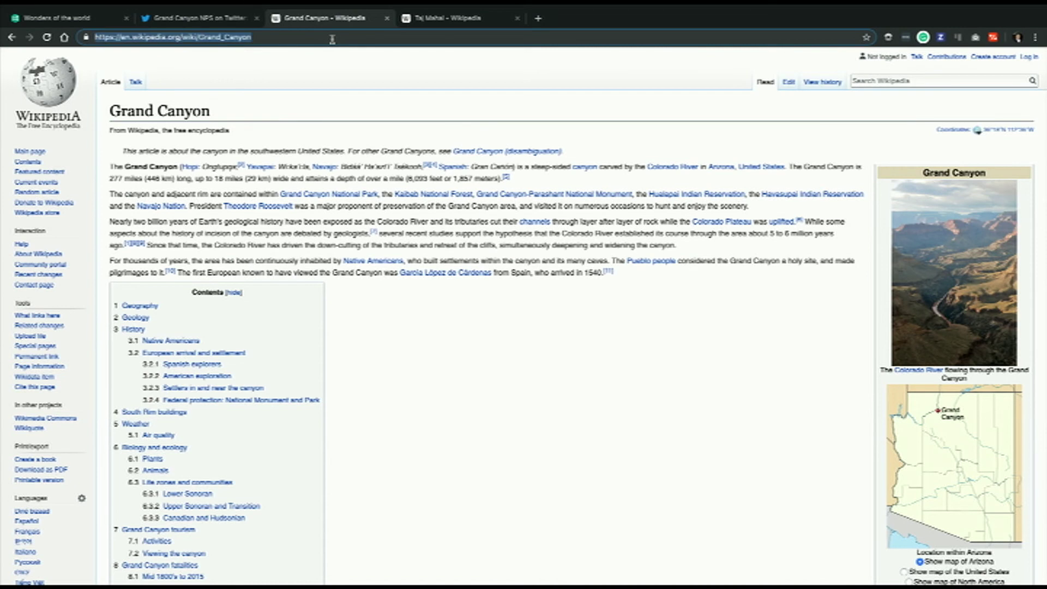
pyautogui.click(90, 20)
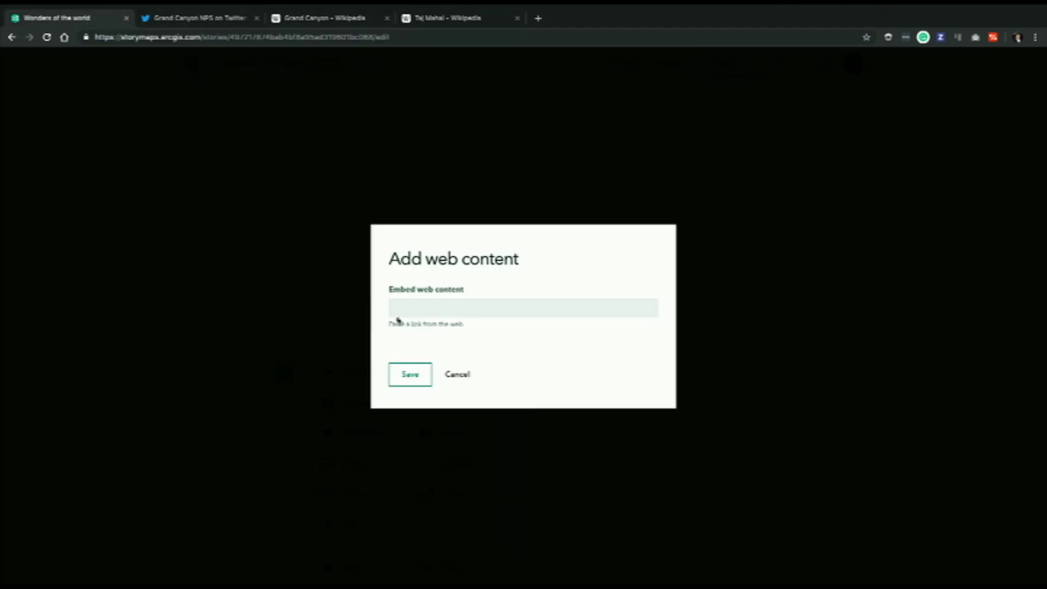
pyautogui.click(476, 310)
pyautogui.hotkey('ctrl', 'v')
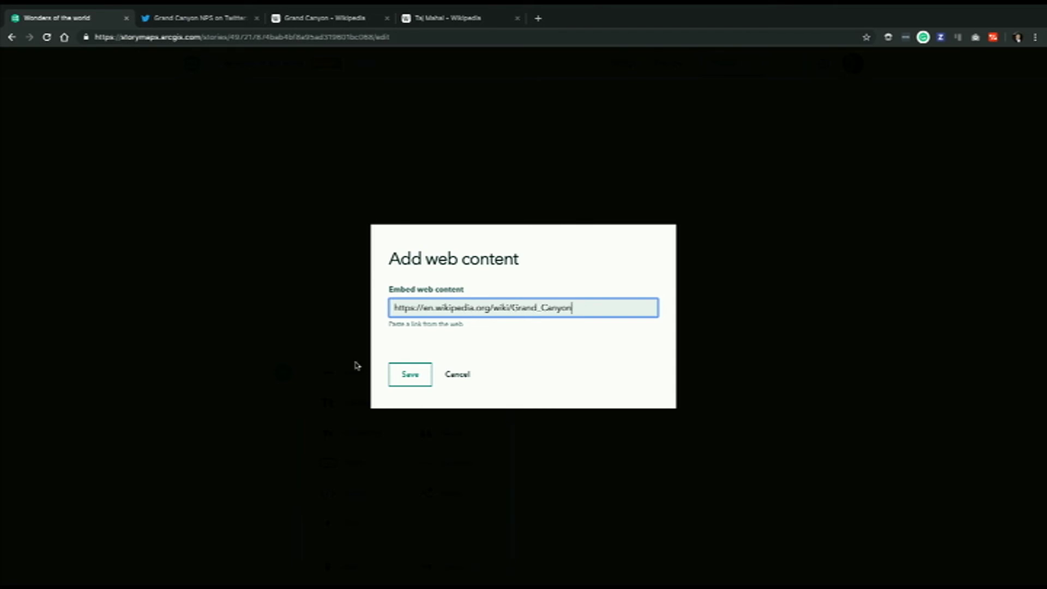
pyautogui.click(416, 375)
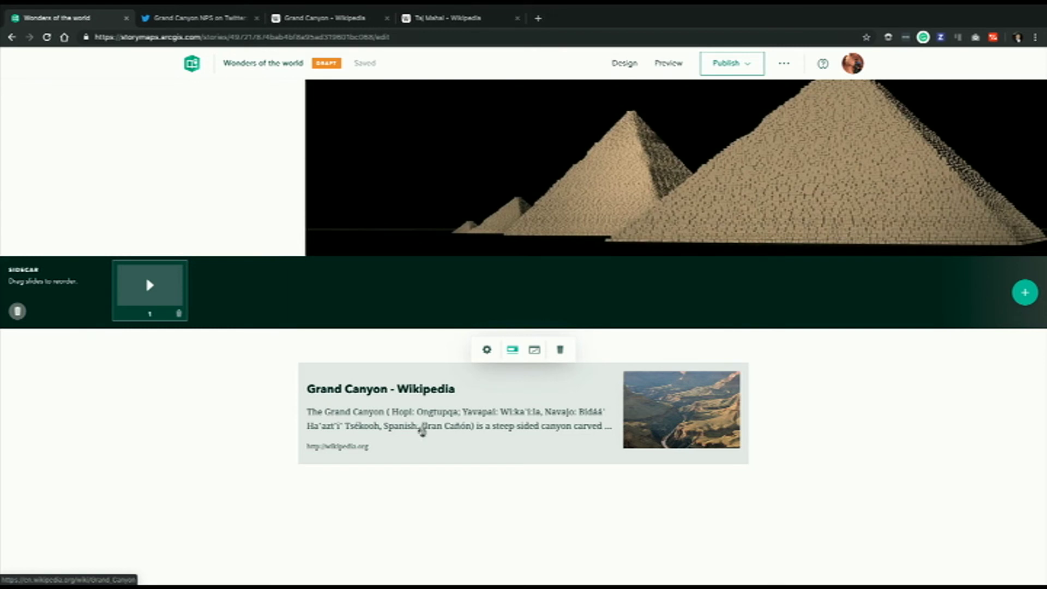
pyautogui.scroll(-3, 423, 436)
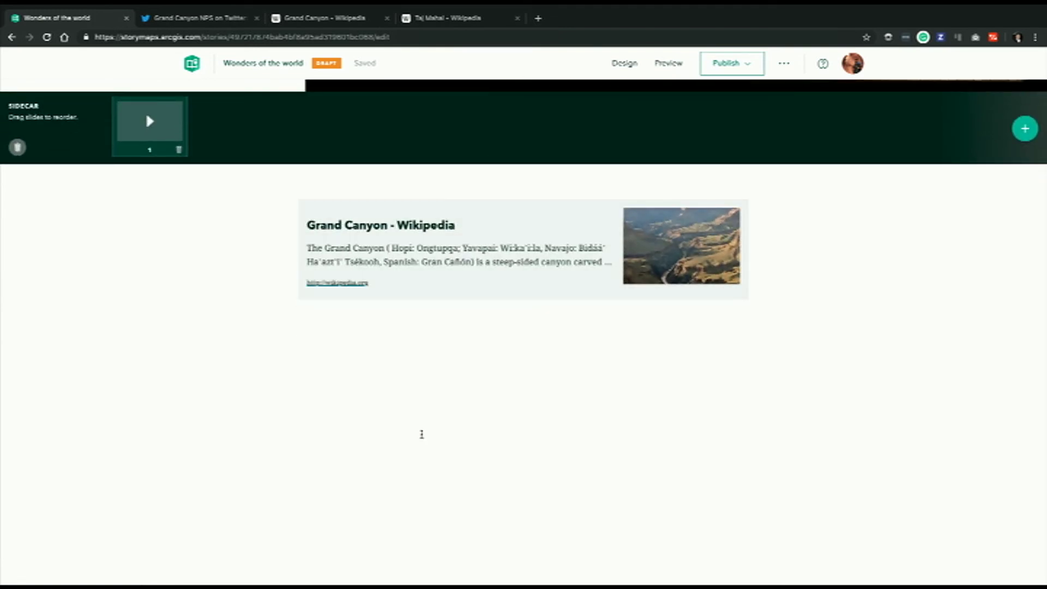
# Try the Grand Canyon Wikipedia content as an interactive embed at different sizes, including Large, and return it to the card display.
pyautogui.moveTo(491, 269)
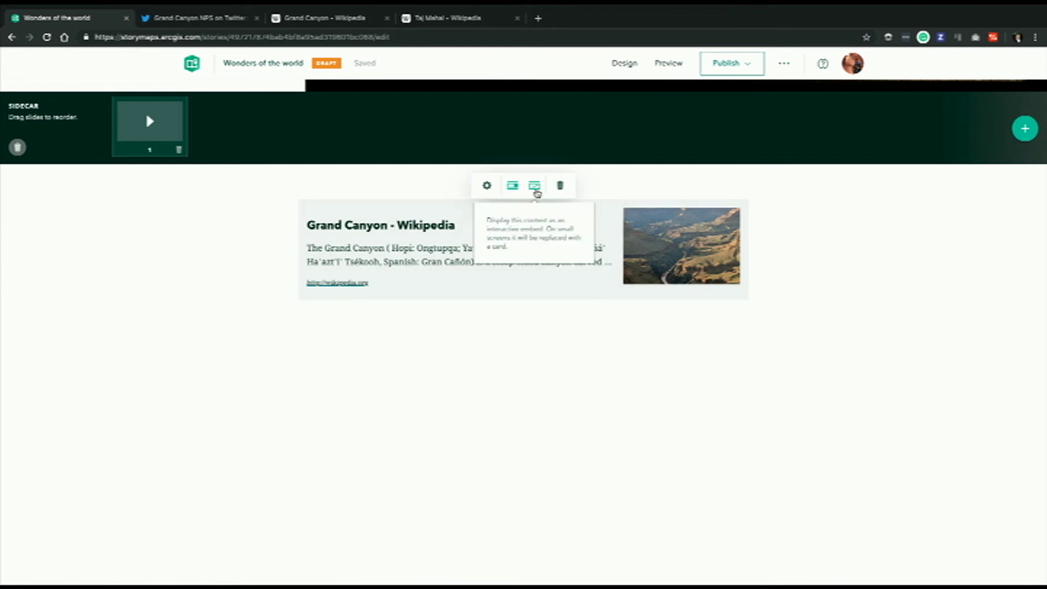
pyautogui.click(534, 186)
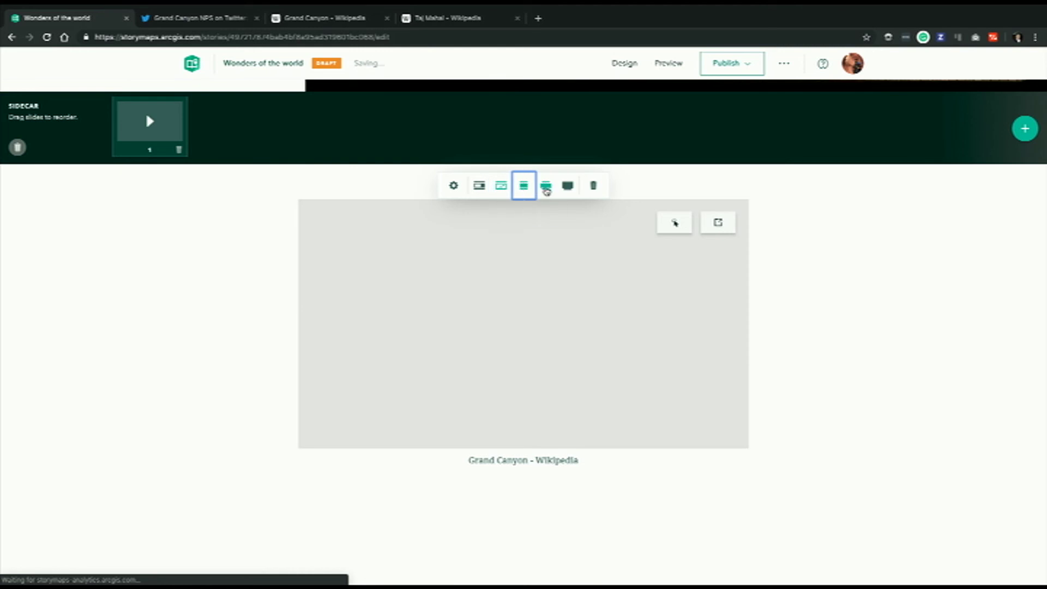
pyautogui.click(546, 188)
pyautogui.click(568, 190)
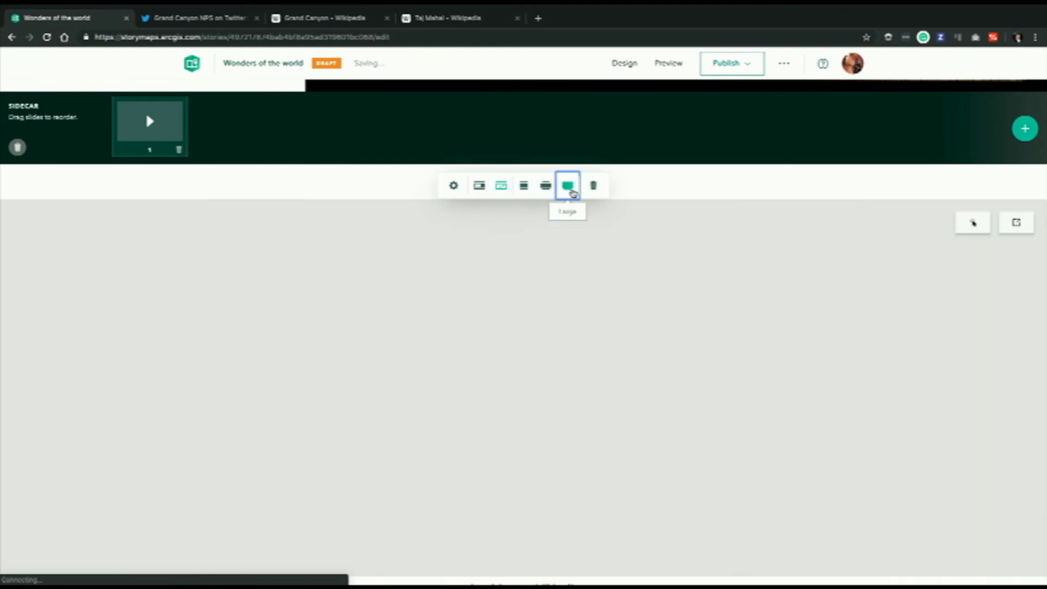
pyautogui.click(547, 191)
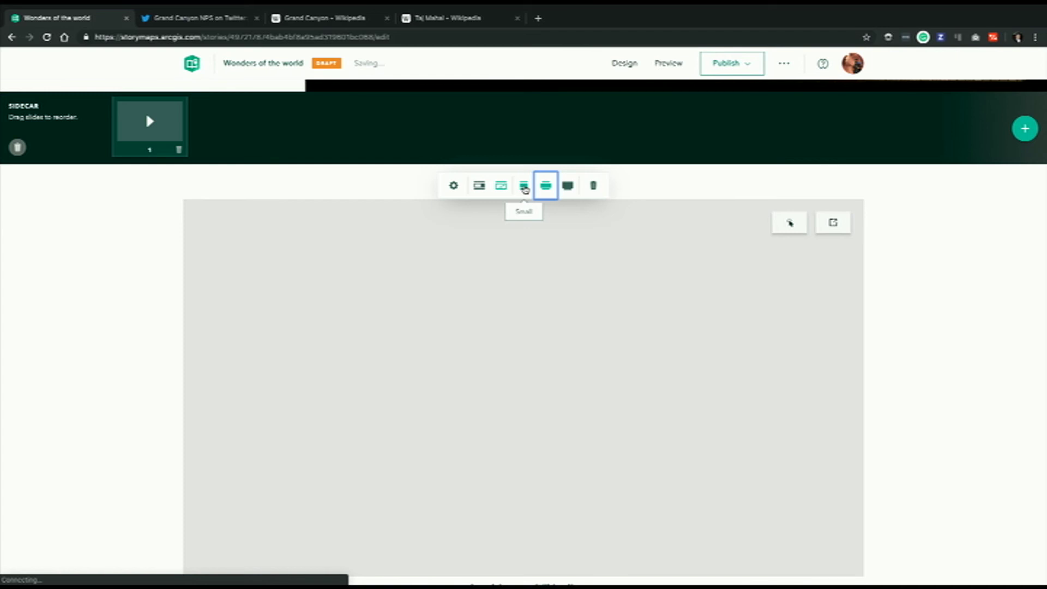
pyautogui.scroll(-2, 525, 190)
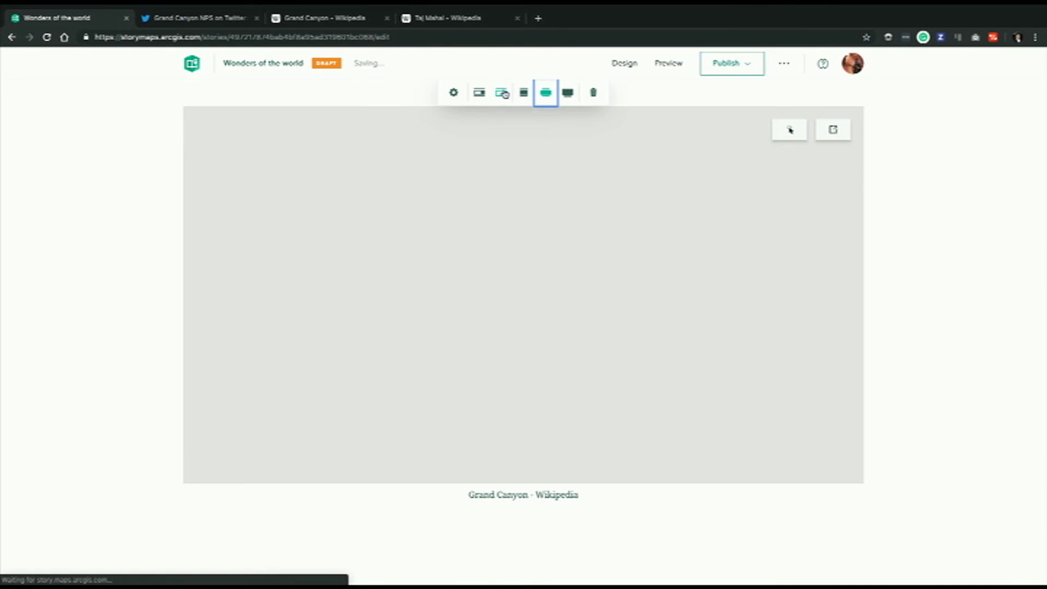
pyautogui.click(479, 92)
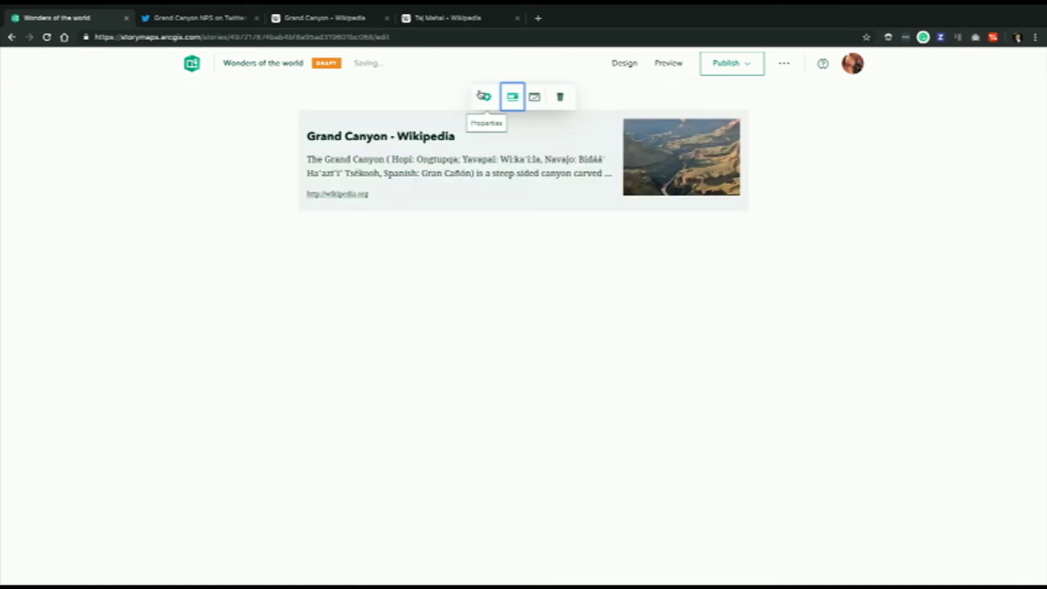
pyautogui.scroll(2, 332, 260)
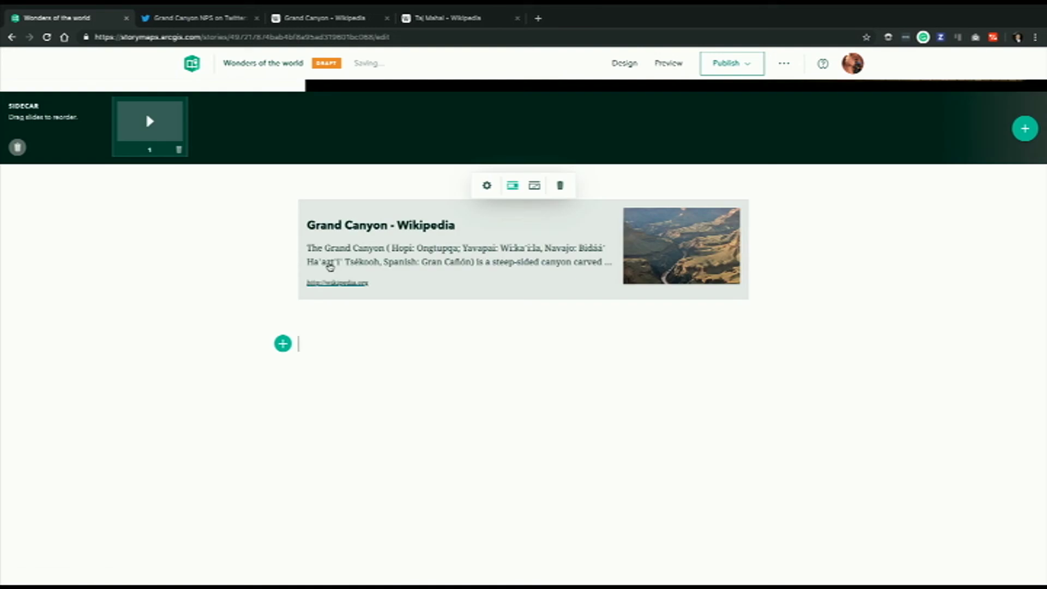
# Start another web content embed below the Wikipedia card, and copy the address of the Grand Canyon NPS tweet from its browser tab.
pyautogui.click(283, 343)
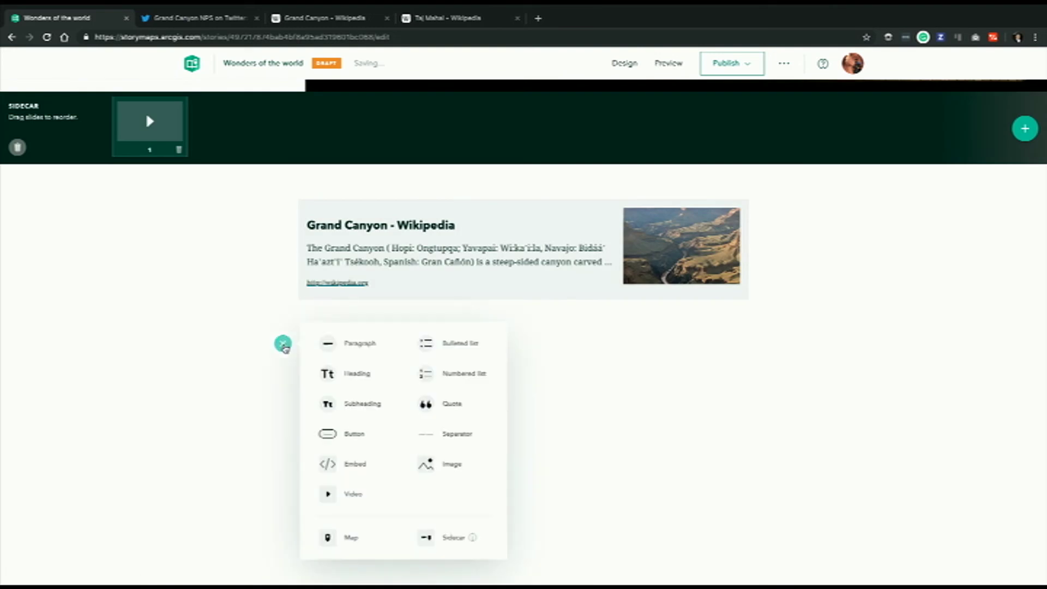
pyautogui.click(351, 483)
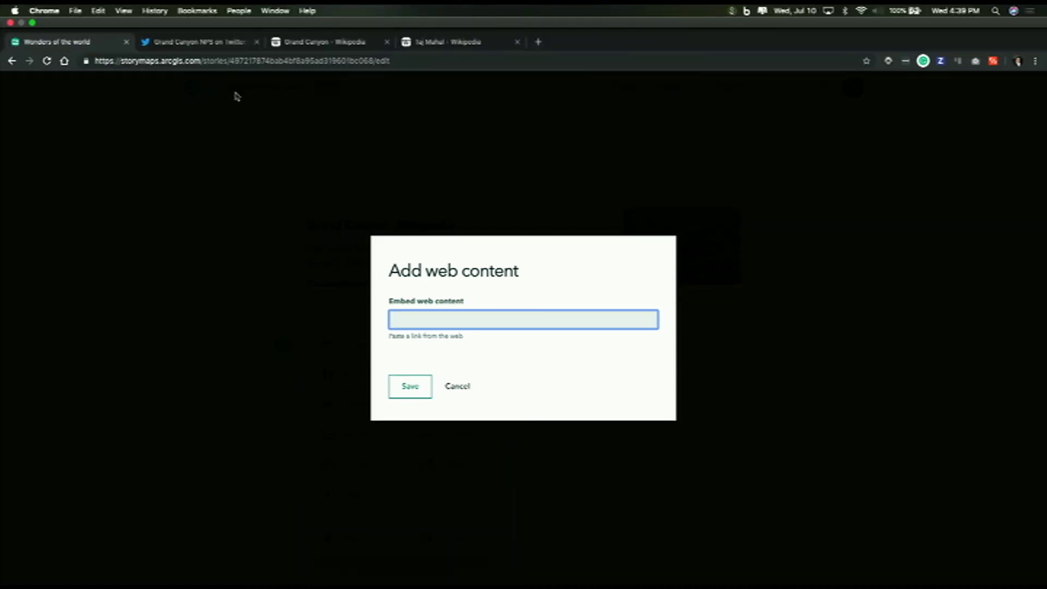
pyautogui.click(217, 42)
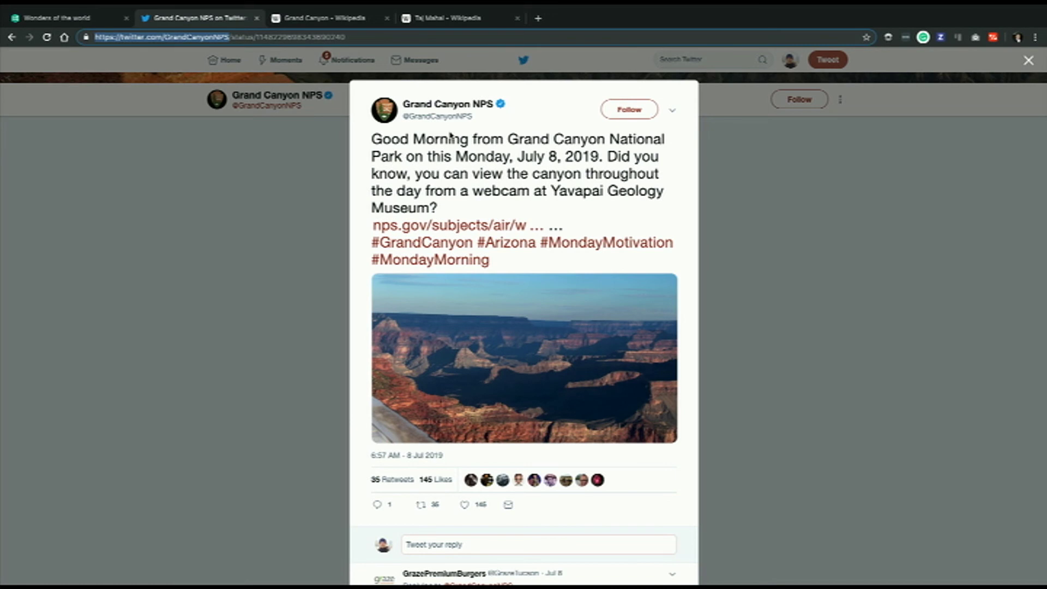
pyautogui.click(410, 37)
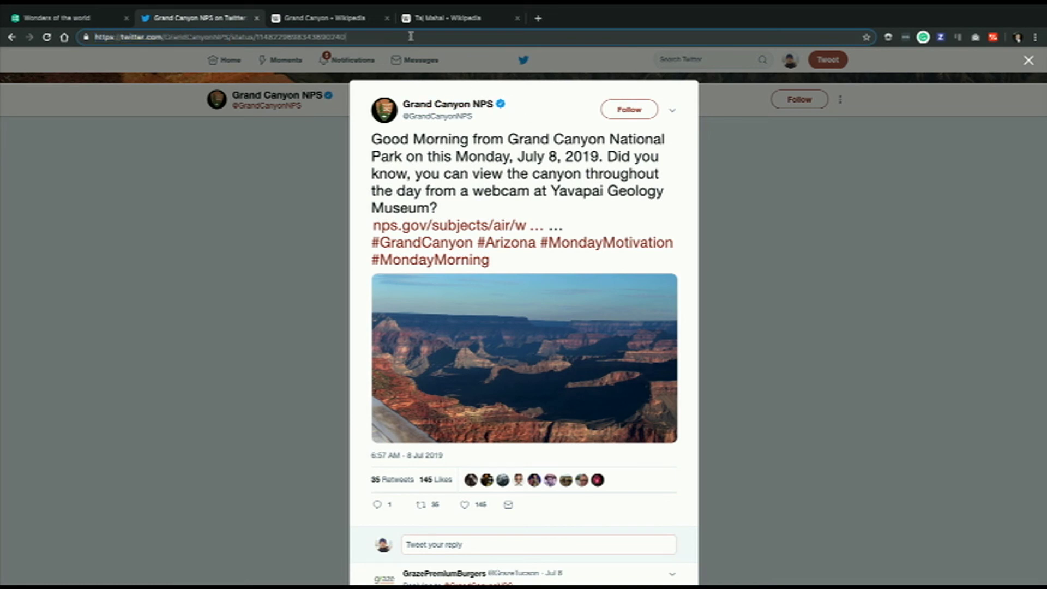
pyautogui.tripleClick(411, 37)
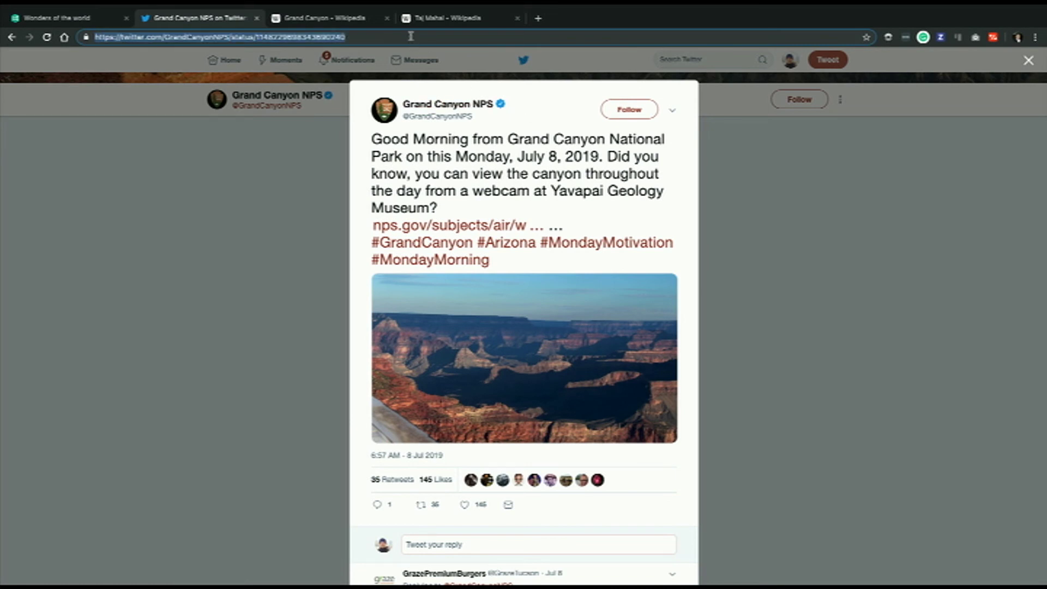
pyautogui.click(97, 19)
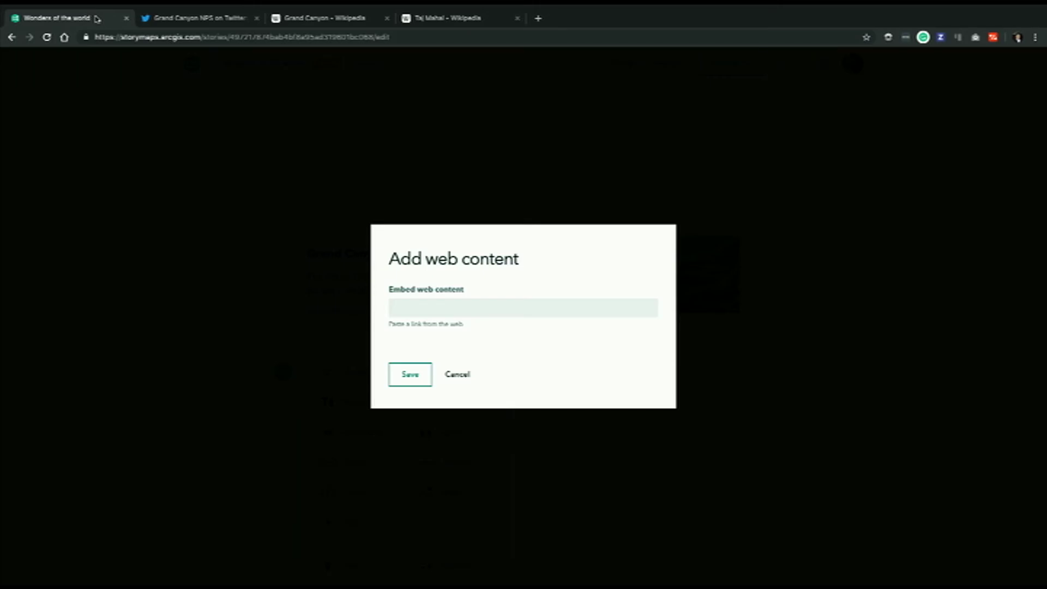
pyautogui.click(429, 304)
pyautogui.hotkey('ctrl', 'v')
pyautogui.click(409, 375)
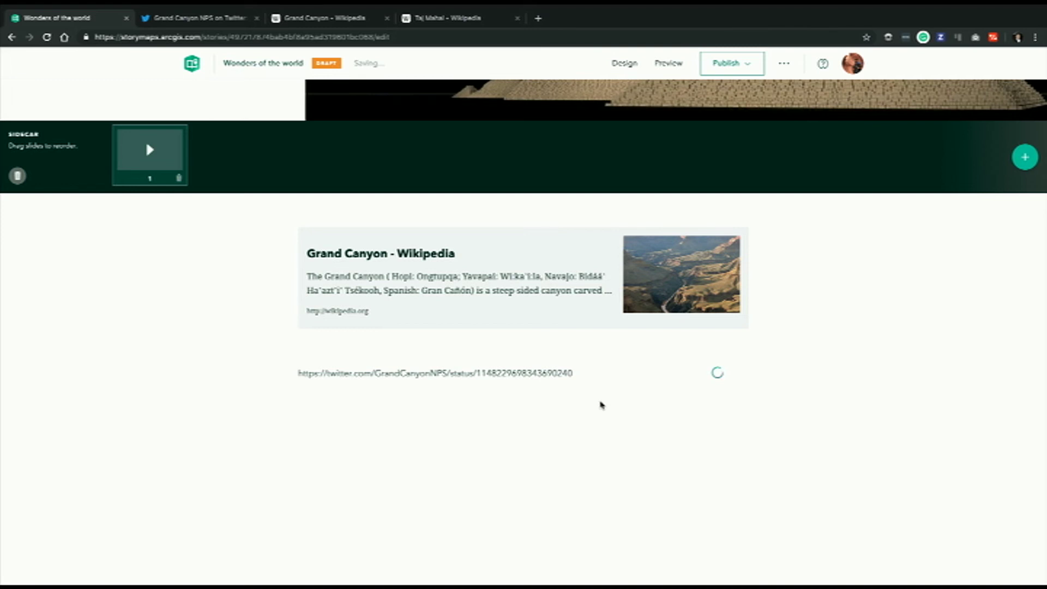
pyautogui.scroll(-3, 602, 404)
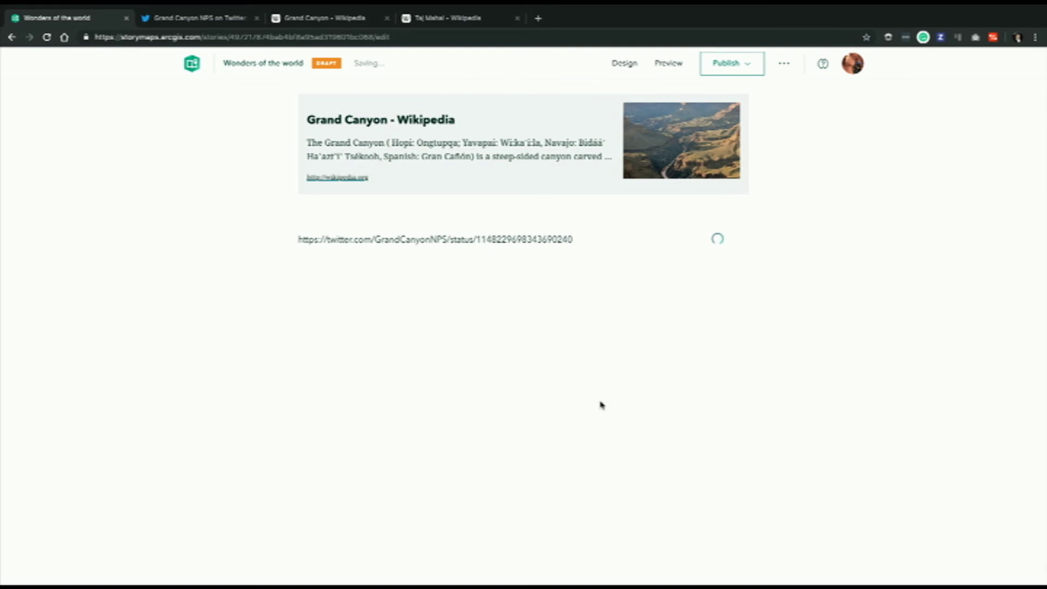
pyautogui.scroll(3, 600, 401)
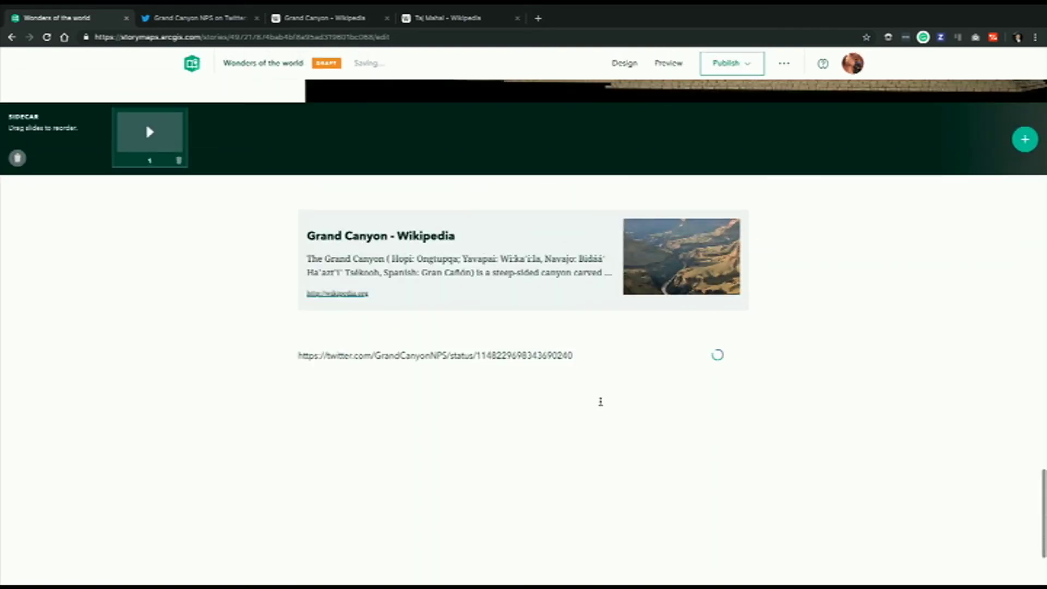
pyautogui.scroll(-2, 601, 402)
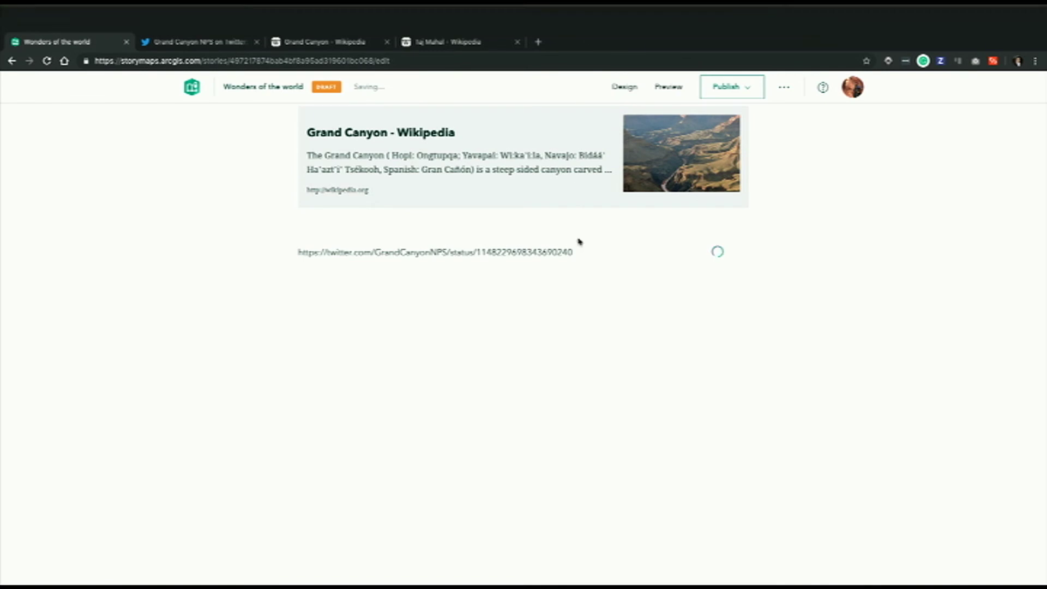
pyautogui.scroll(5, 579, 241)
pyautogui.scroll(-5, 578, 241)
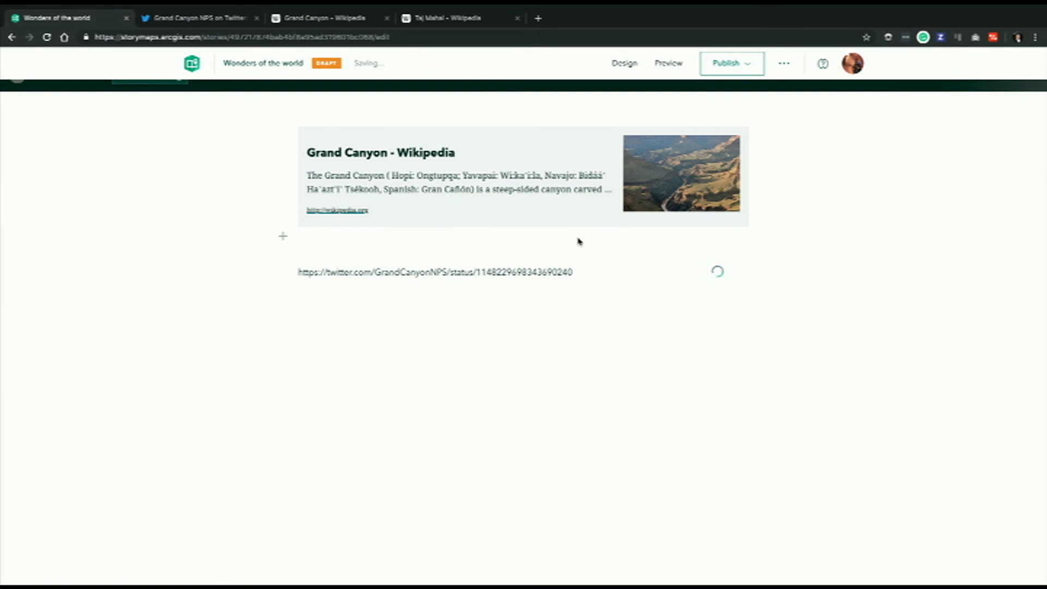
# Check who the story can be shared with when publishing, without publishing it.
pyautogui.moveTo(328, 68)
pyautogui.click(751, 62)
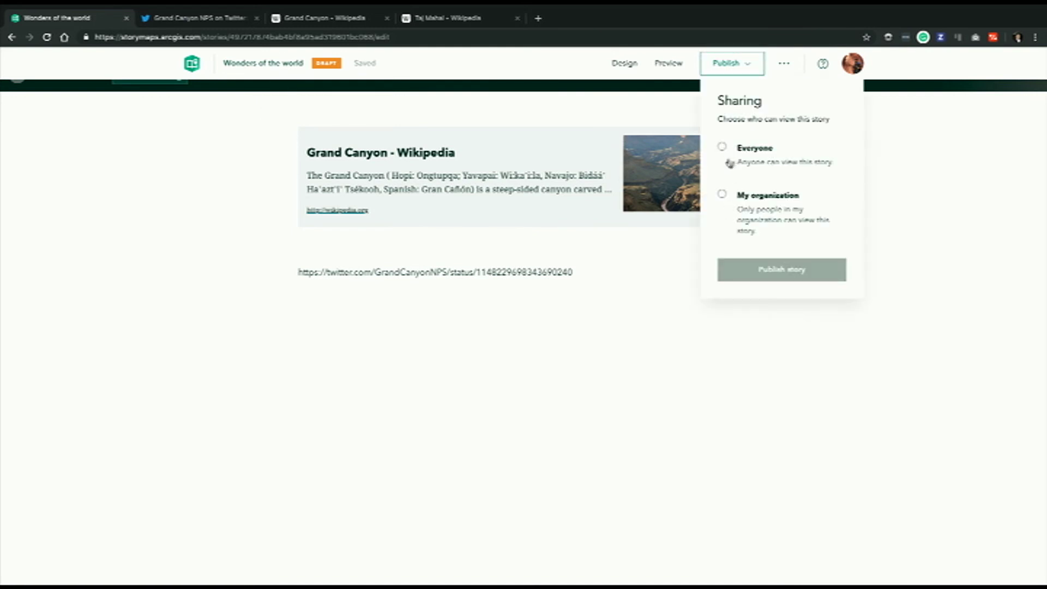
pyautogui.click(957, 168)
# Open the story's design settings and apply the dark Obsidian theme, with the Taj Mahal express map in view.
pyautogui.click(625, 64)
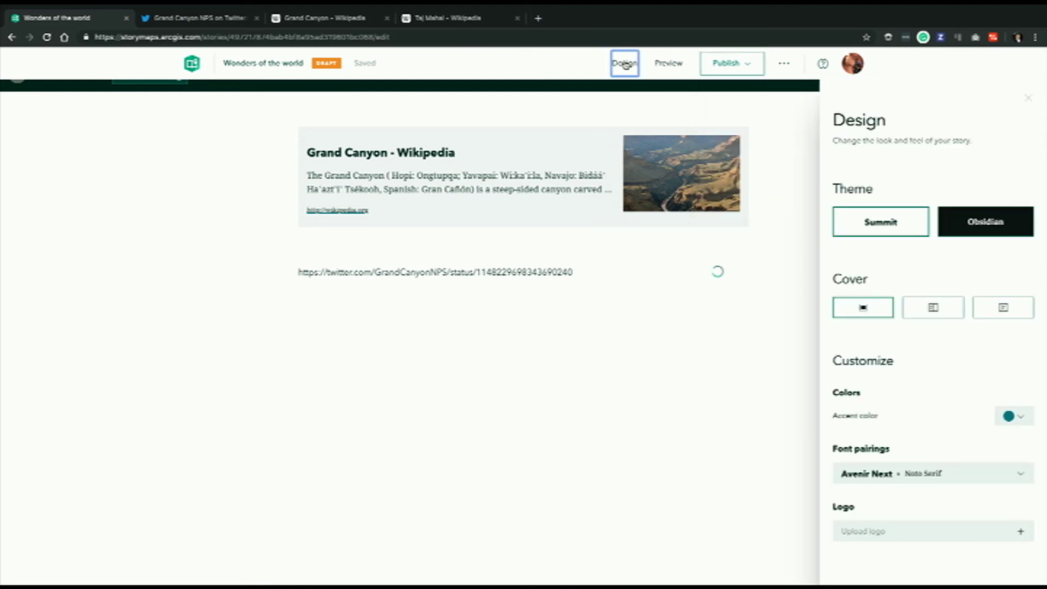
pyautogui.scroll(8, 650, 280)
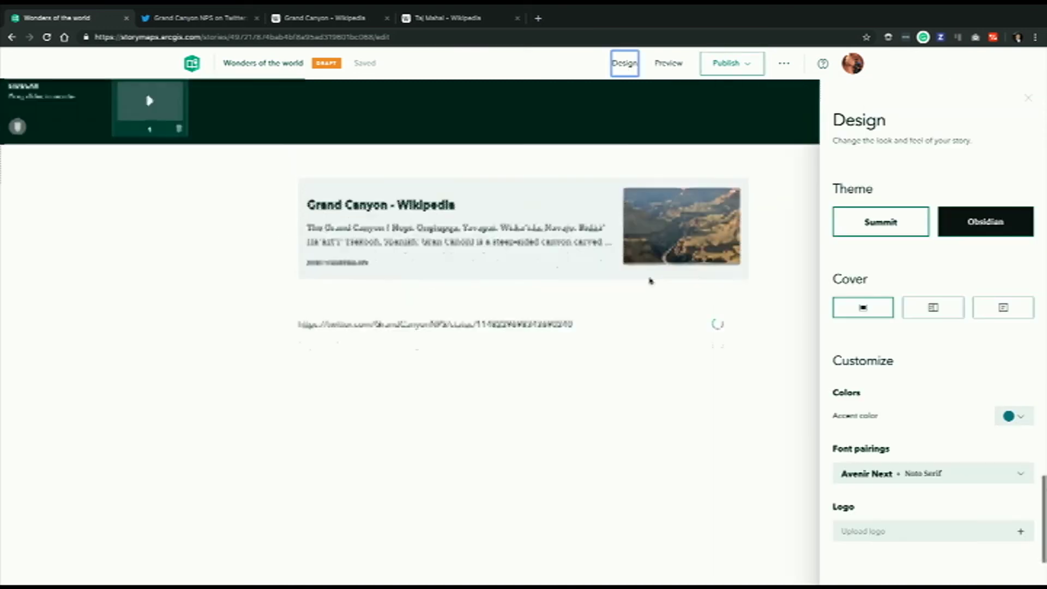
pyautogui.scroll(10, 649, 280)
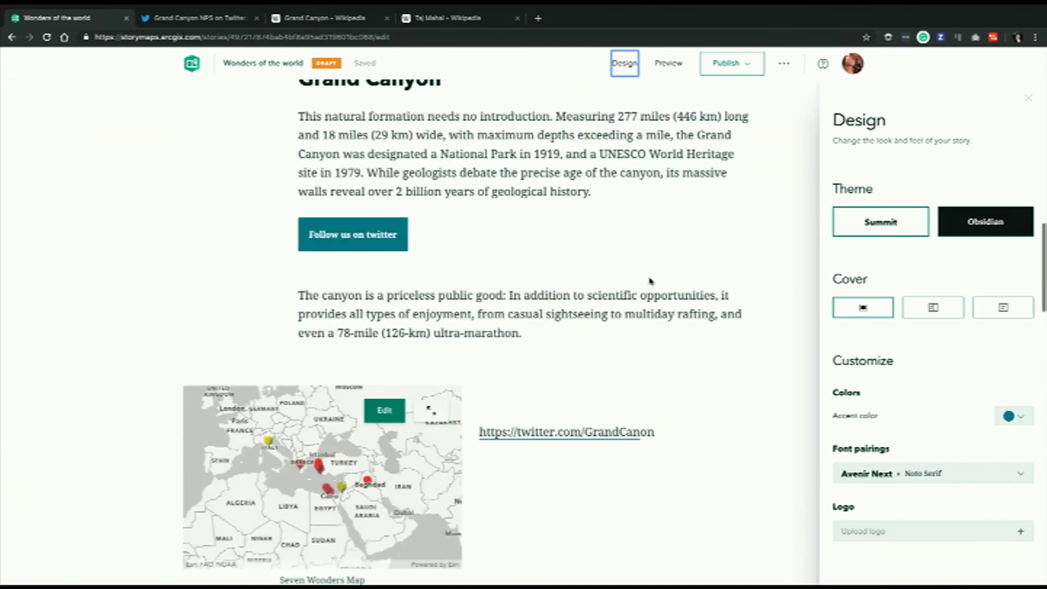
pyautogui.scroll(8, 649, 280)
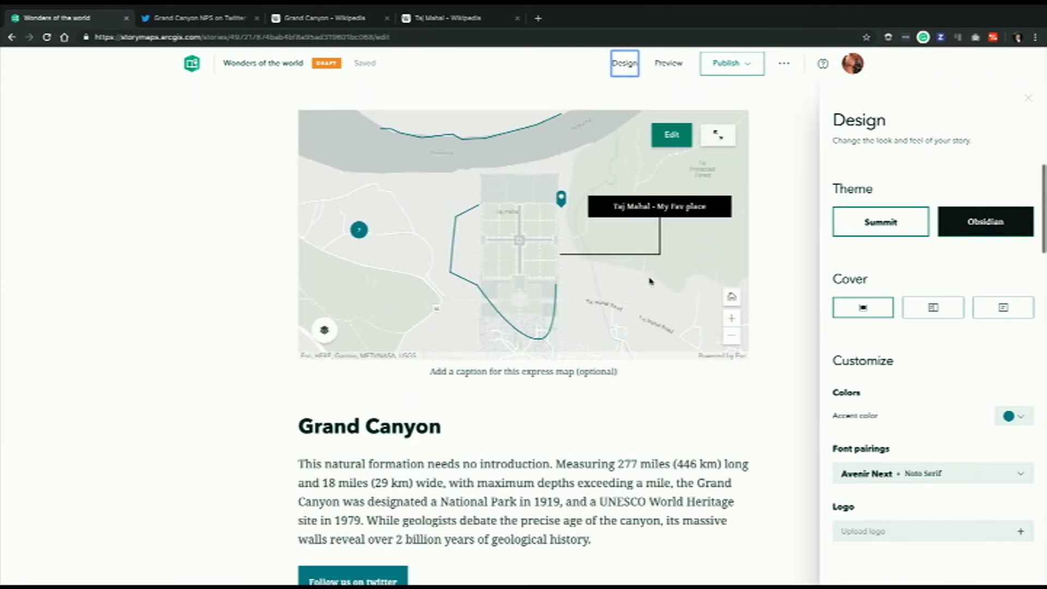
pyautogui.click(894, 227)
pyautogui.click(976, 220)
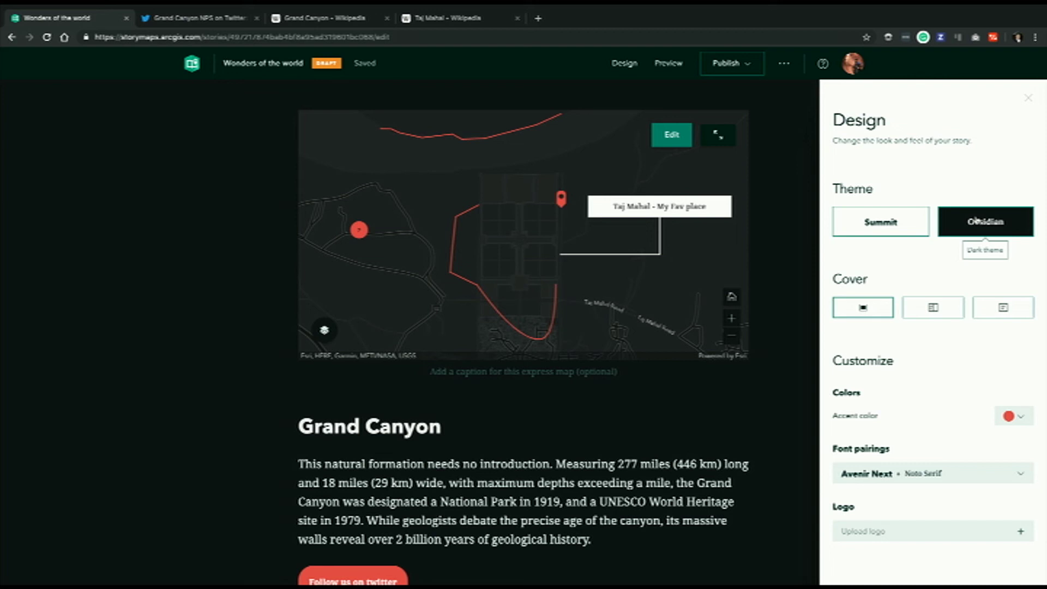
# Try the recommended blue accent color, set the accent to the recommended teal, and check the available font pairings.
pyautogui.click(1020, 417)
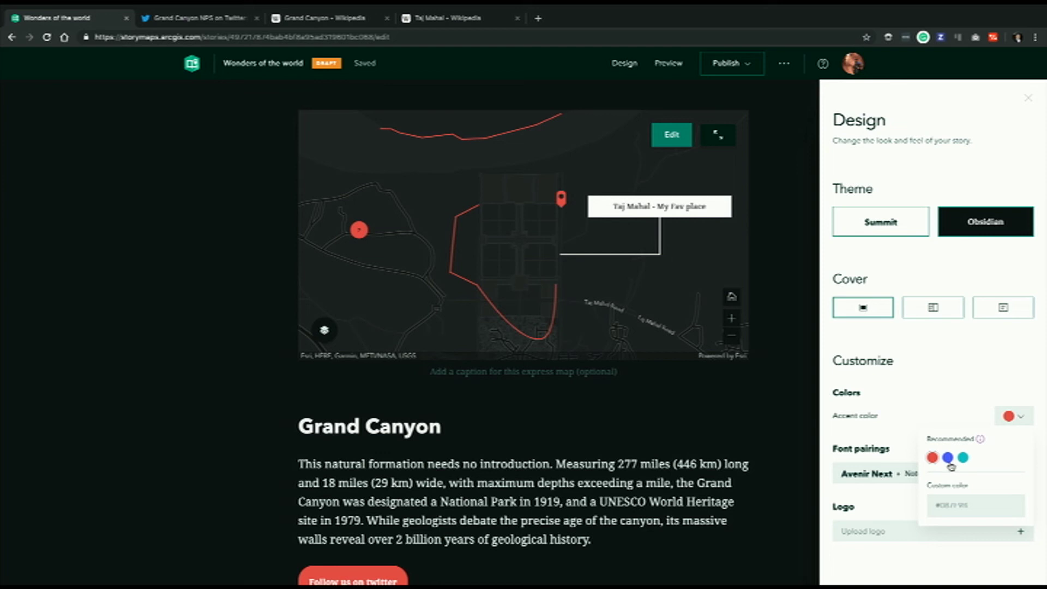
pyautogui.click(949, 461)
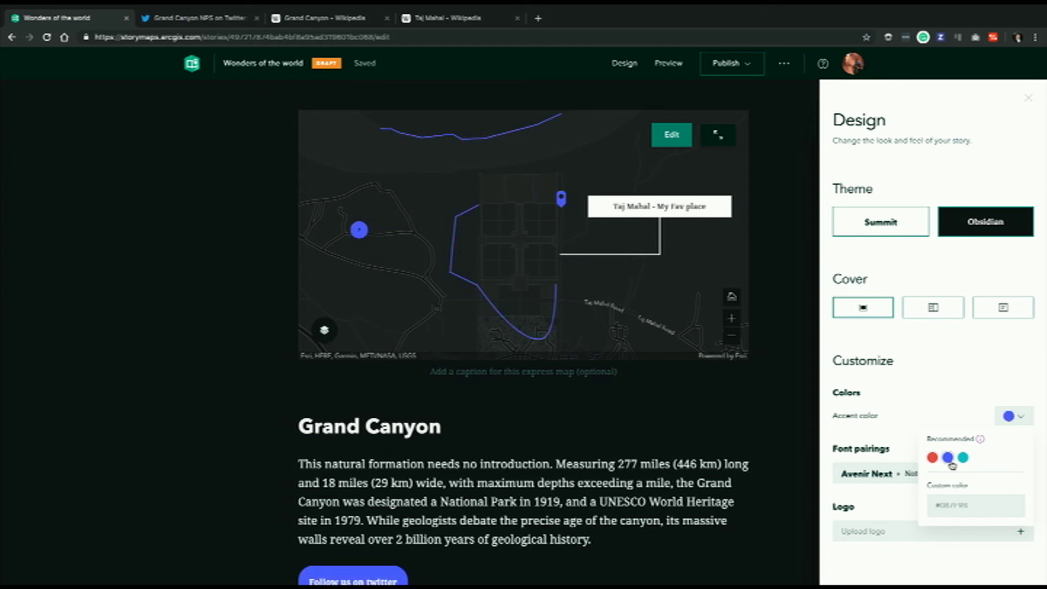
pyautogui.click(962, 459)
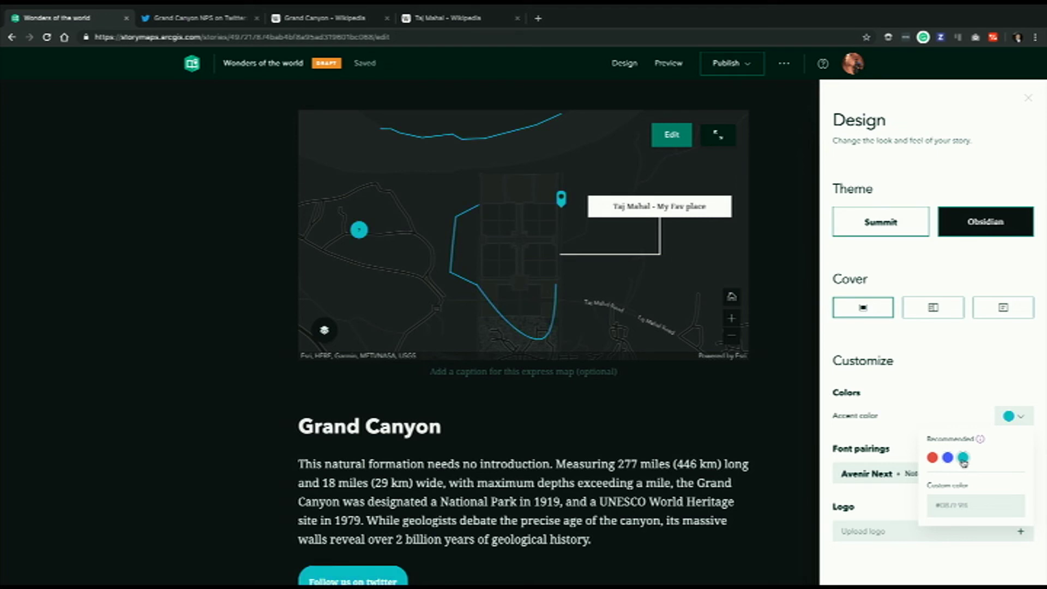
pyautogui.click(944, 504)
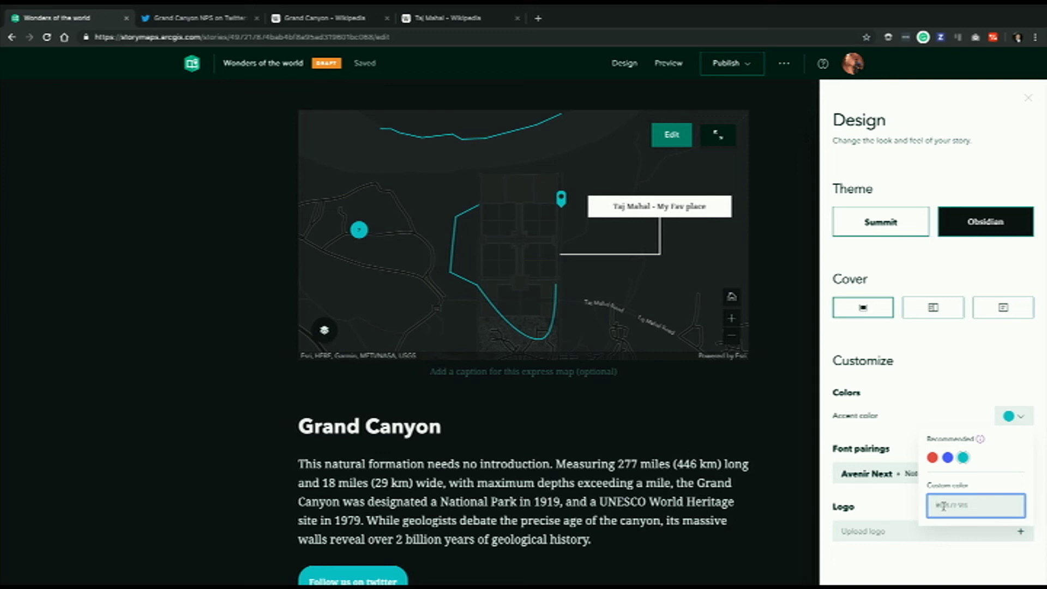
pyautogui.click(975, 380)
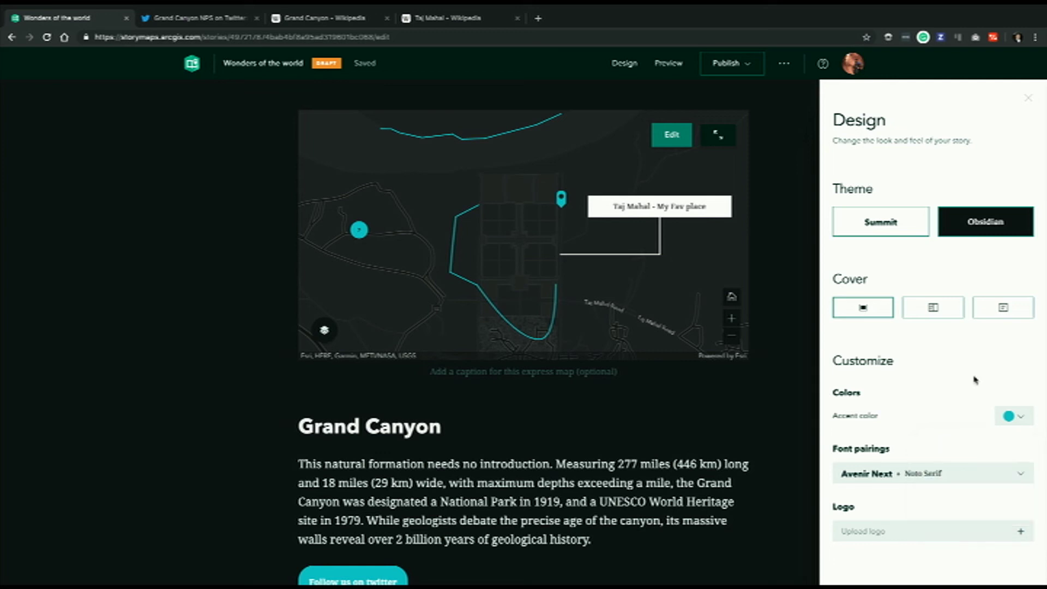
pyautogui.click(1021, 482)
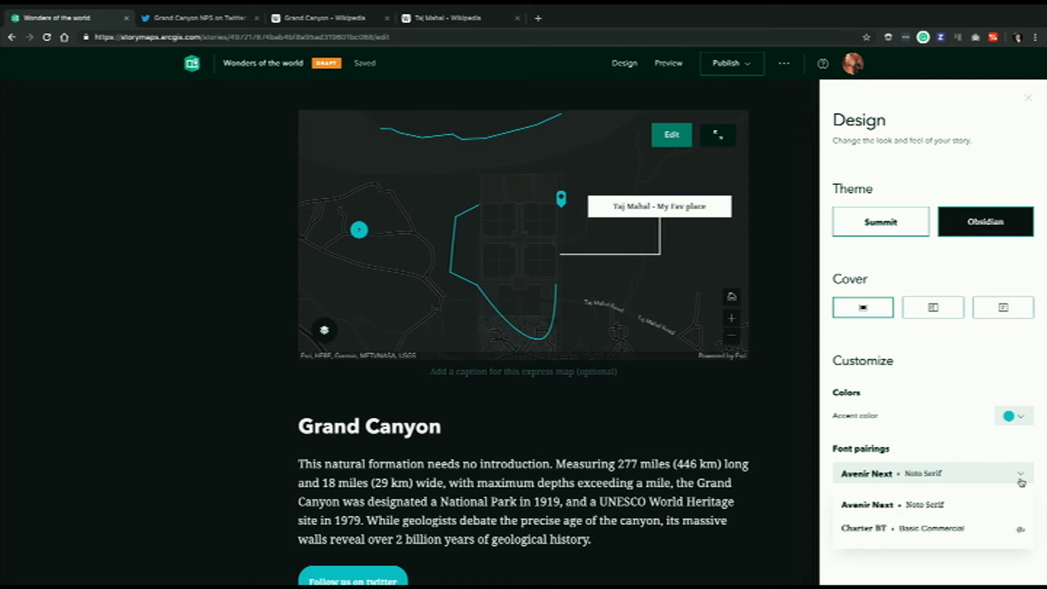
pyautogui.click(977, 382)
# Upload 01_Wonders_Cover.png from the wonders folder as the story logo, and switch from the design settings to the PowerPoint presentation.
pyautogui.click(952, 540)
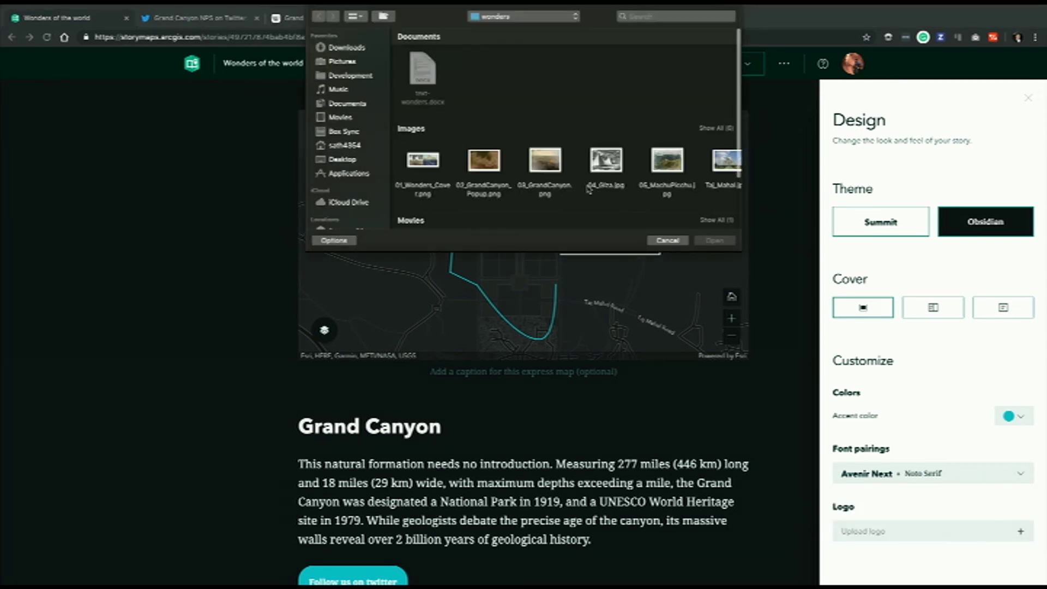
pyautogui.doubleClick(423, 169)
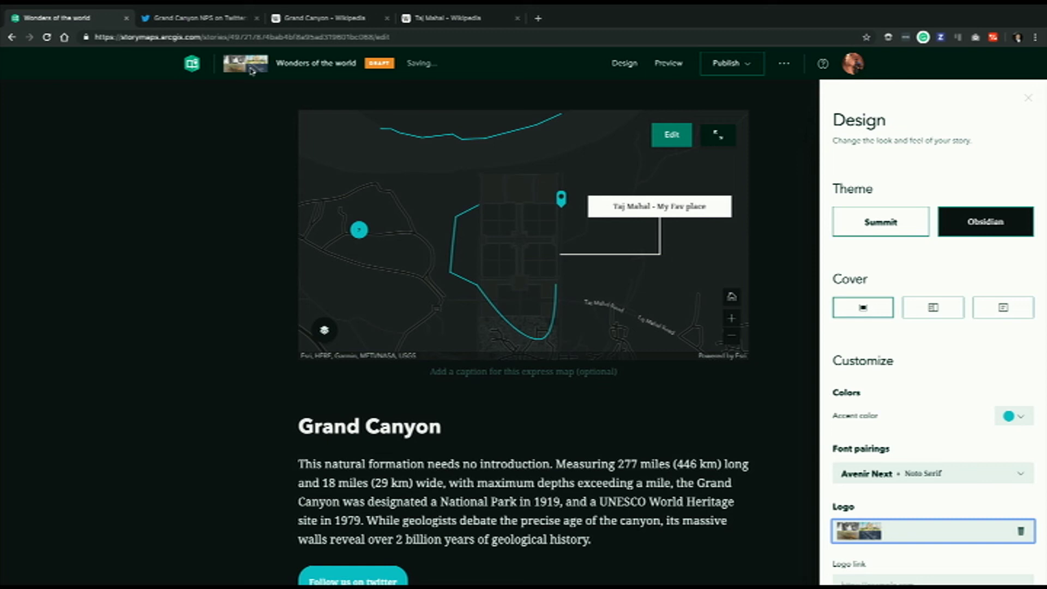
pyautogui.click(803, 90)
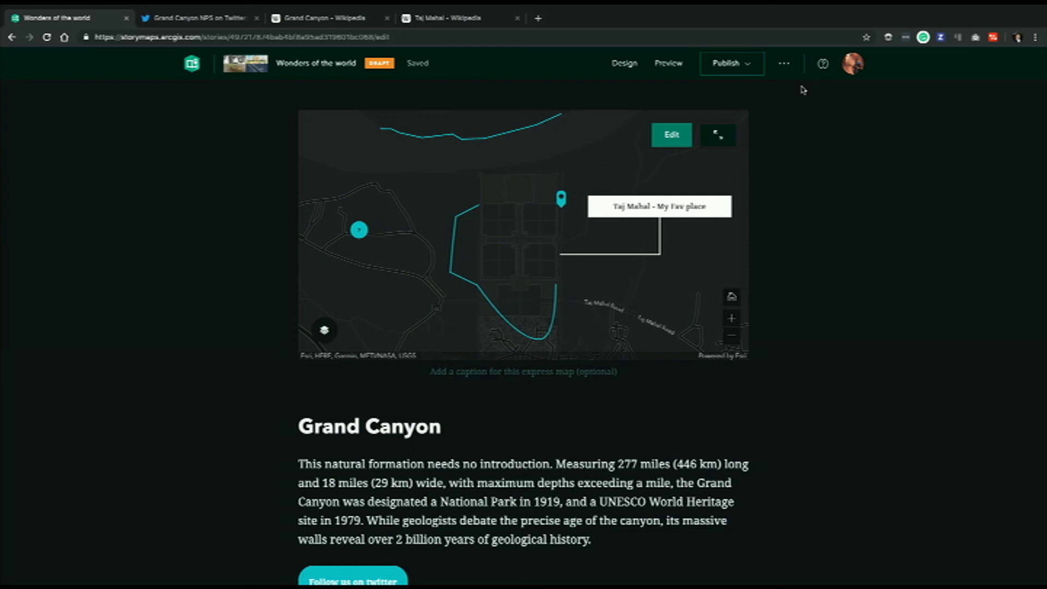
pyautogui.hotkey('ctrl', 'Left')
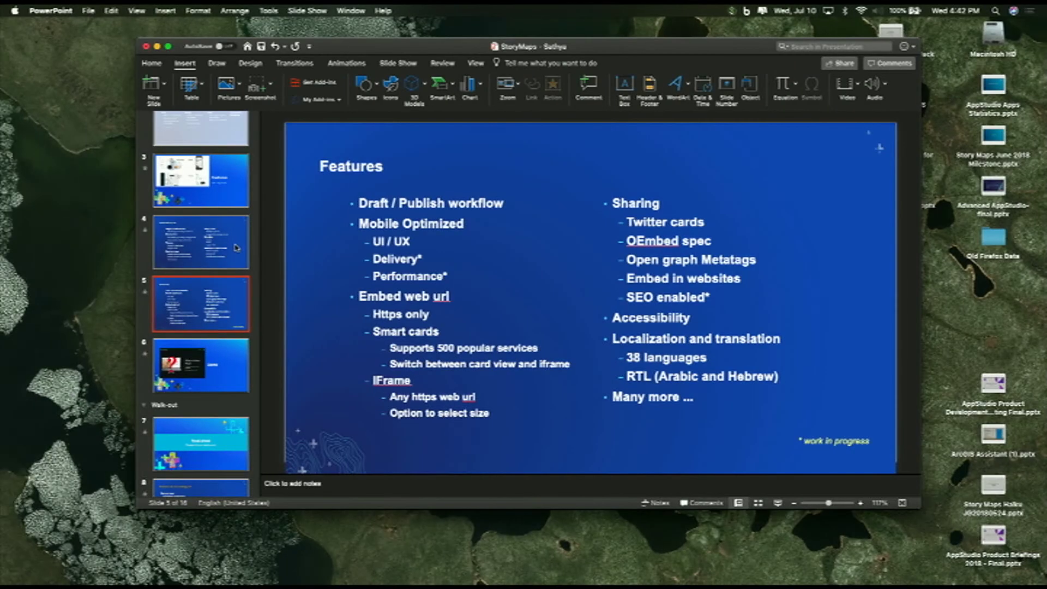